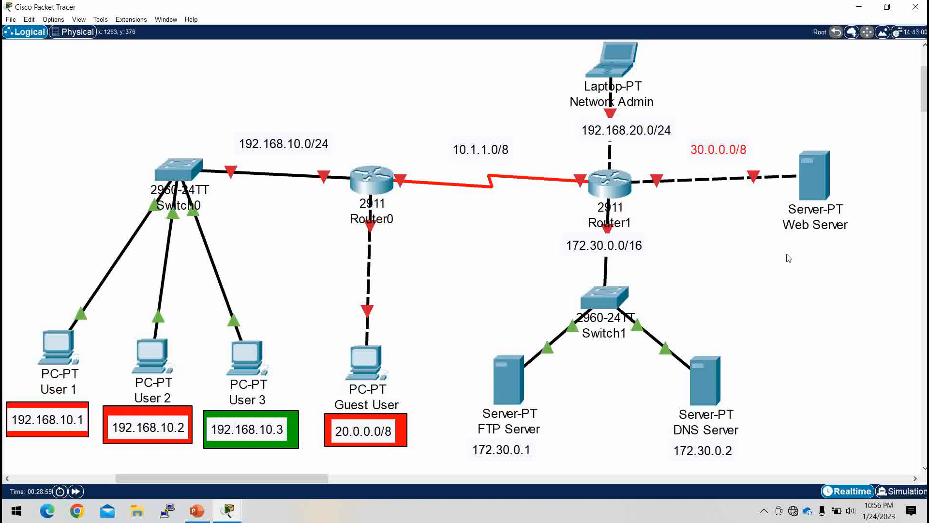
Step: Open Router0's command line in a widened window and decline the initial configuration dialog with "no"
mouse_move(817, 232)
click(370, 187)
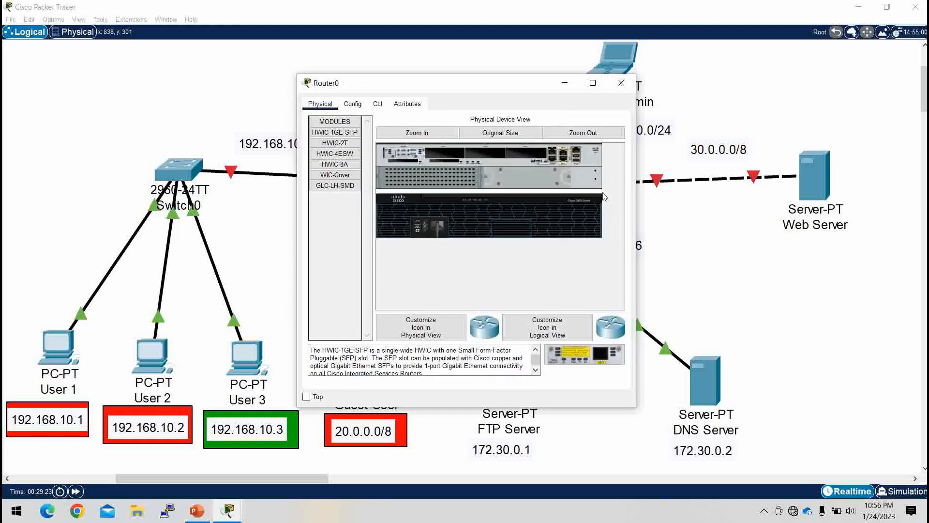
drag(637, 223, 896, 223)
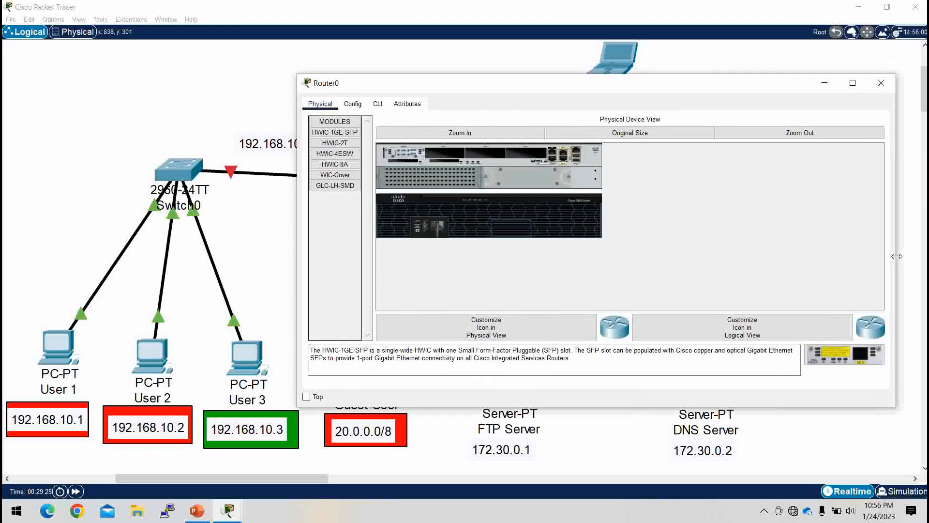
click(380, 107)
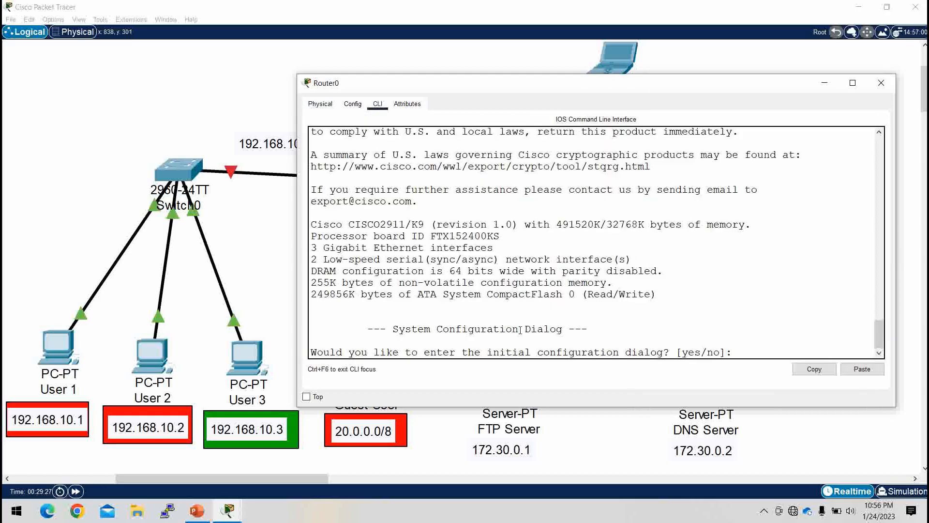
text(no)
key(Return)
key(Return)
key(Return)
Step: Enter privileged mode on Router0 and switch to global configuration mode
text(en)
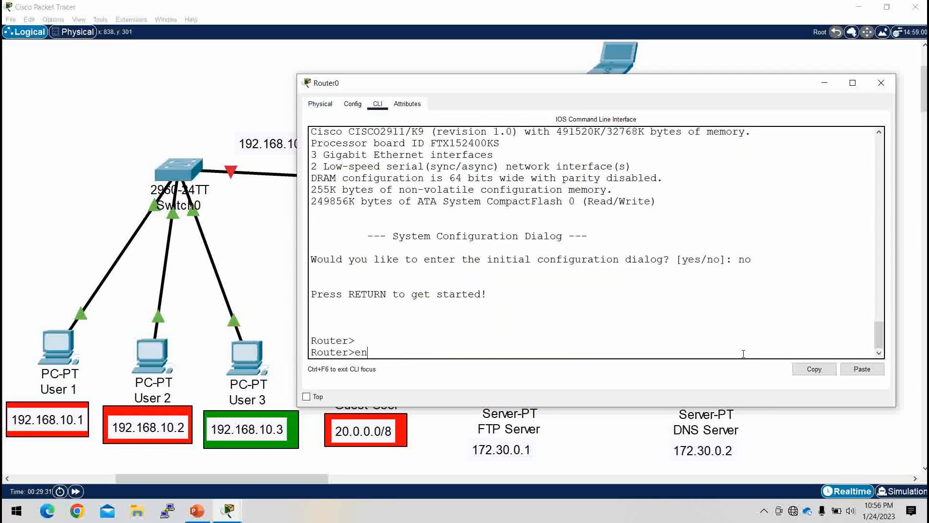
key(Return)
text(conf t)
key(Return)
key(Return)
key(Return)
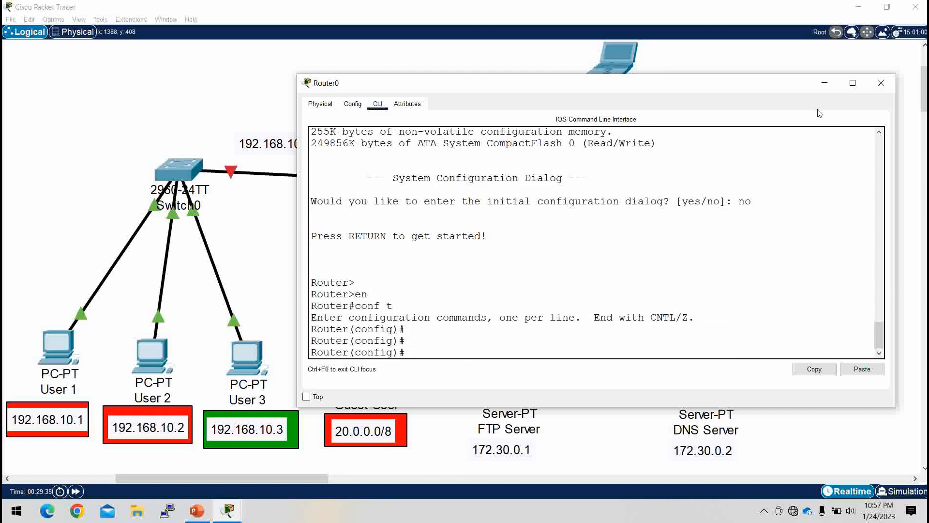
Step: Assign IP address 192.168.10.100 with mask 255.255.255.0 to Router0's interface gi0/0
click(825, 83)
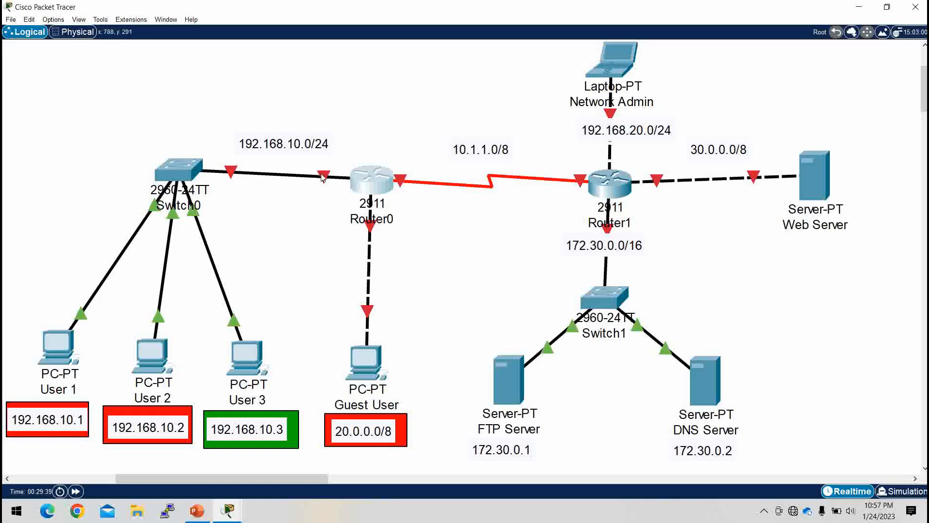
click(367, 180)
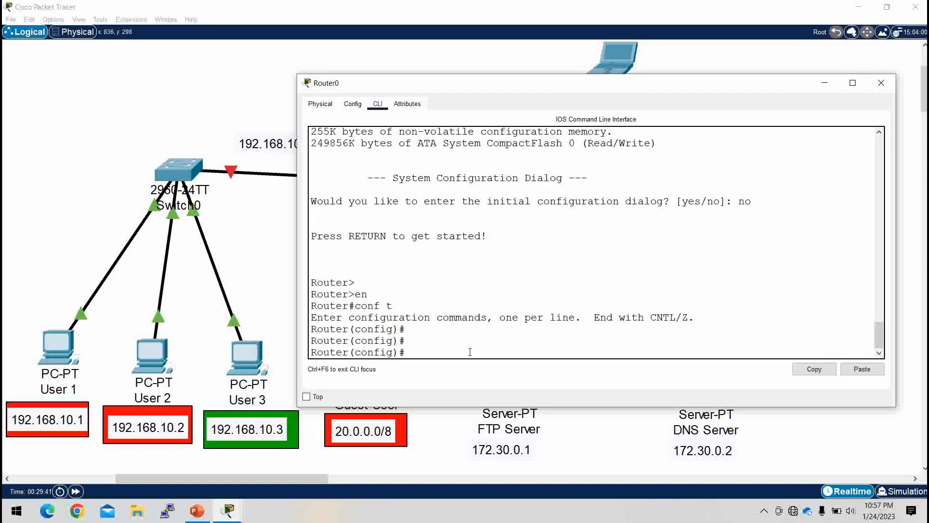
text(int gi0/0)
key(Return)
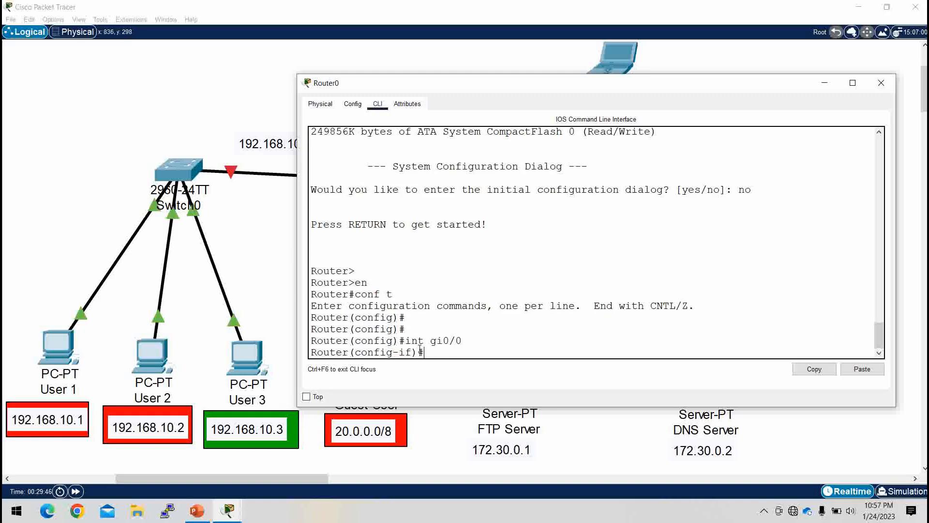
text(ip add 192.168.10.100)
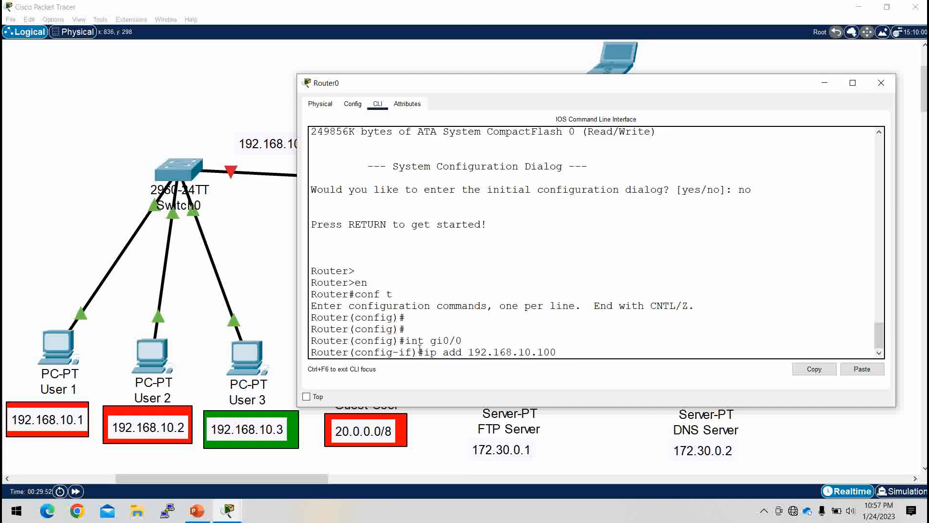
text( 255.255)
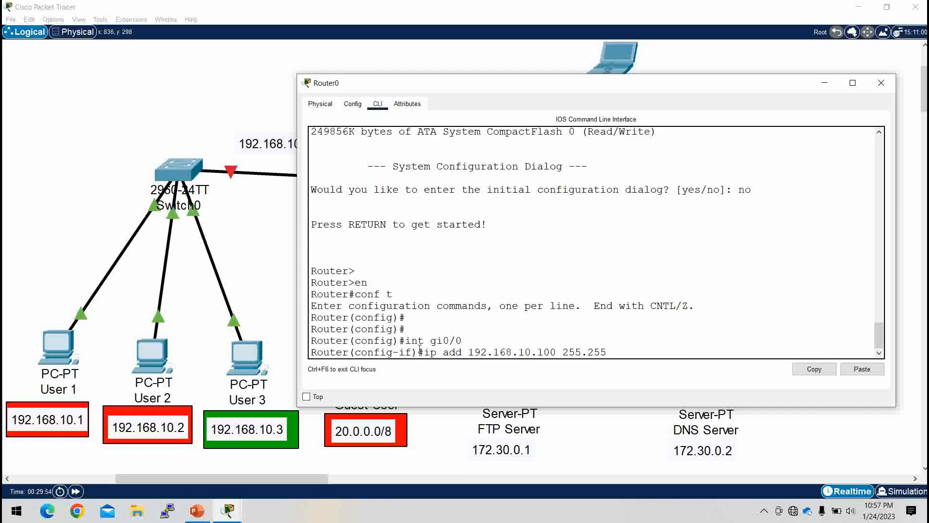
text(.255.)
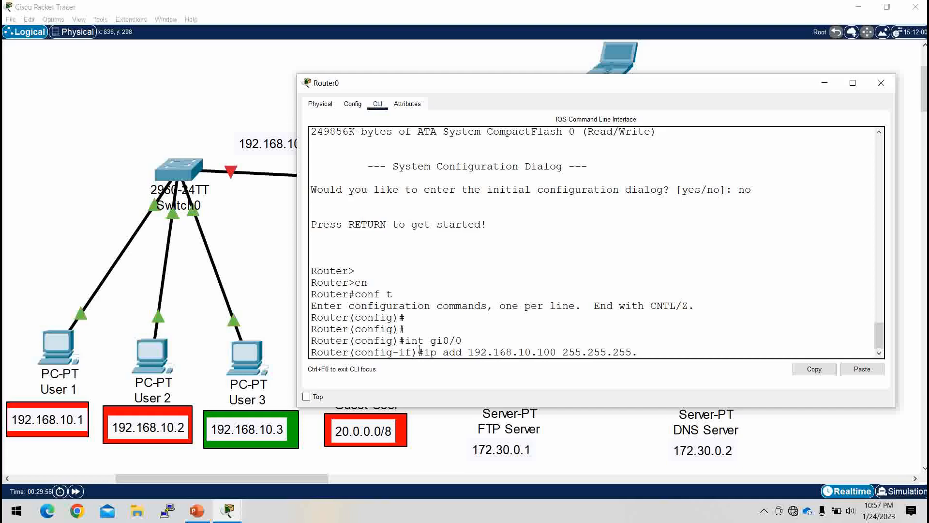
text(0)
key(Return)
Step: Enable interface gi0/0 with no shutdown and return to global configuration mode
text(no)
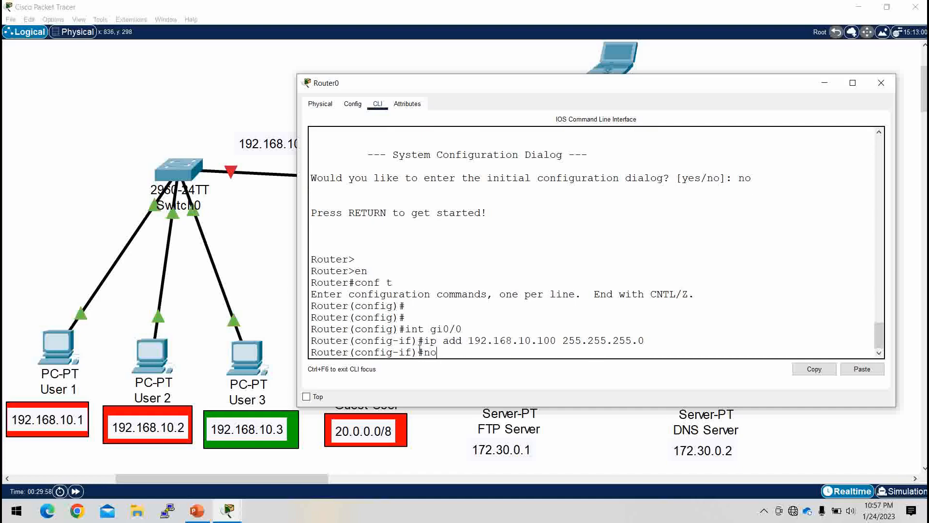
text( sh)
key(Tab)
key(Return)
key(Return)
key(Return)
key(Return)
key(Return)
key(Return)
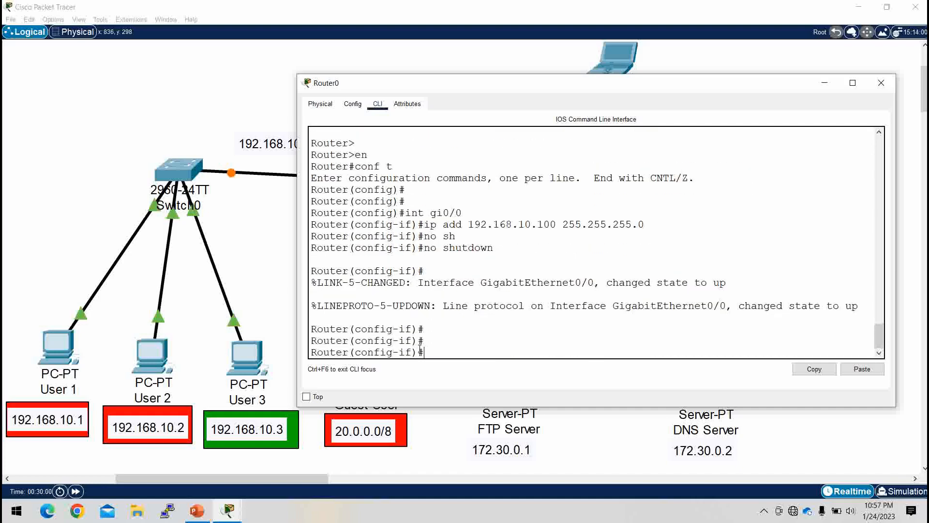
text(ex)
key(Return)
key(Return)
key(Return)
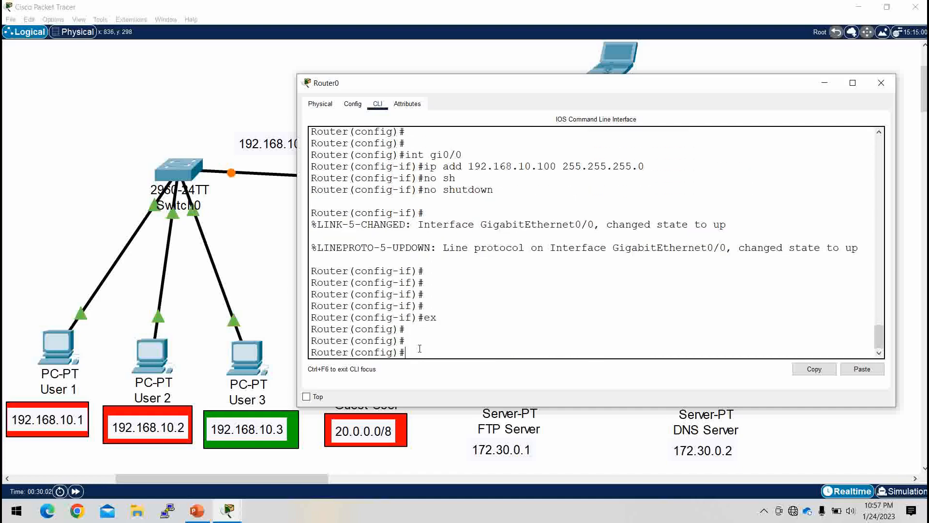
Step: Create a DHCP pool named acl on Router0
text(ip dh)
key(Tab)
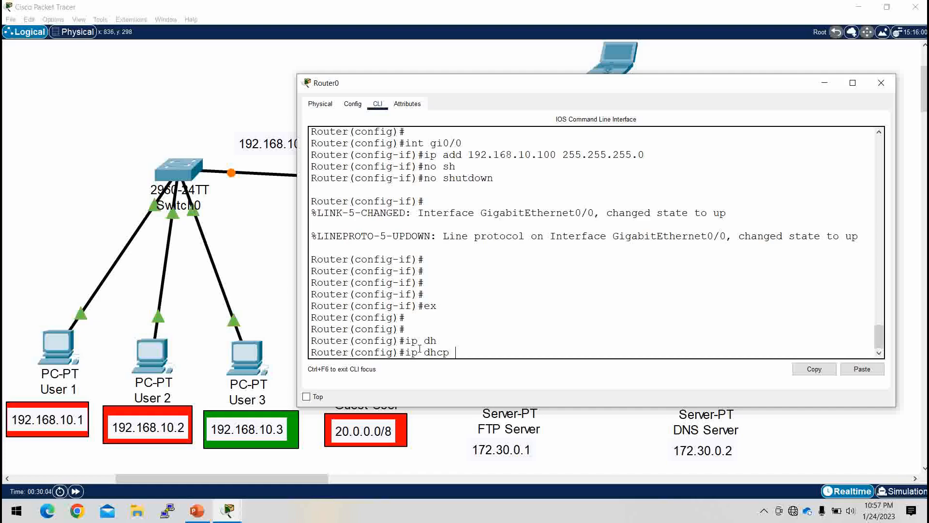
text(po)
key(Tab)
text(acl)
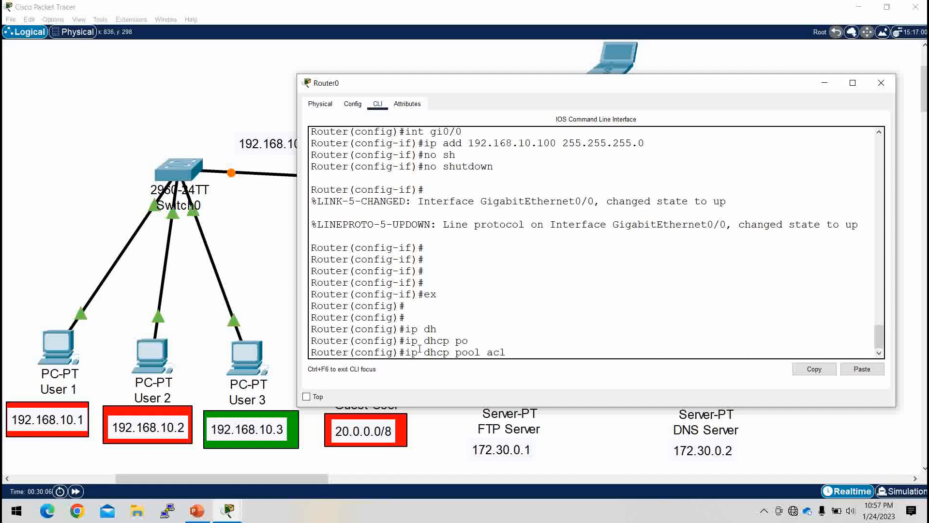
key(Return)
Step: Set the acl pool's network to 192.168.10.0 with mask 255.255.255.0
text(net)
key(Tab)
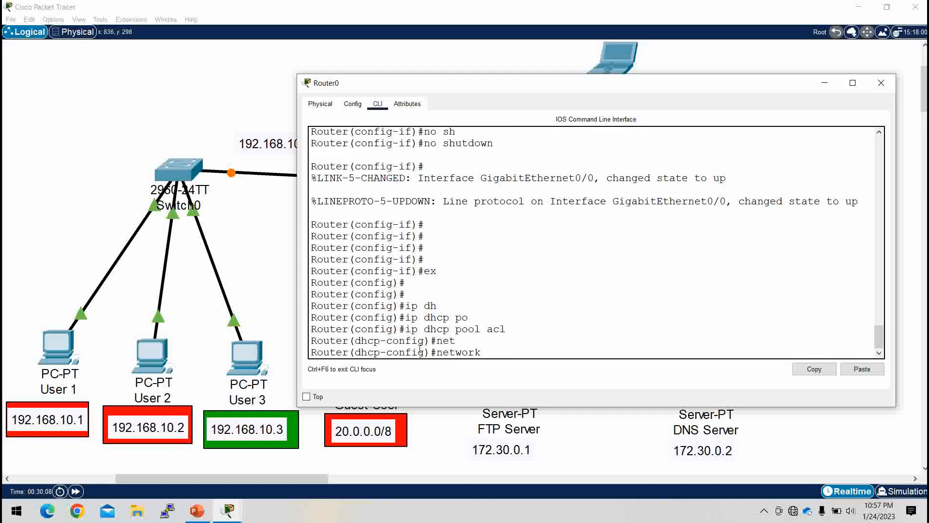
text(192.168.10.10)
key(BackSpace)
text(0 255.255.255.0)
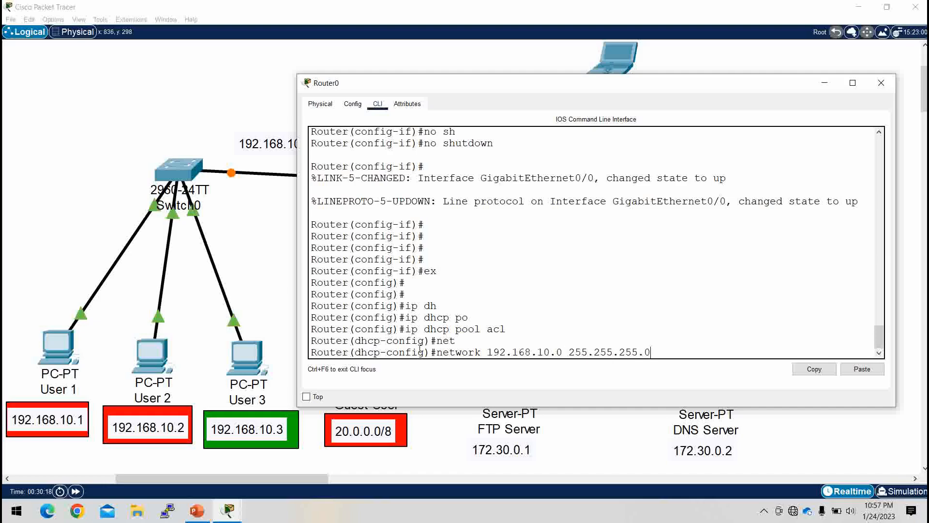
key(Return)
Step: Set the acl pool's default router to 192.168.10.100
text(de)
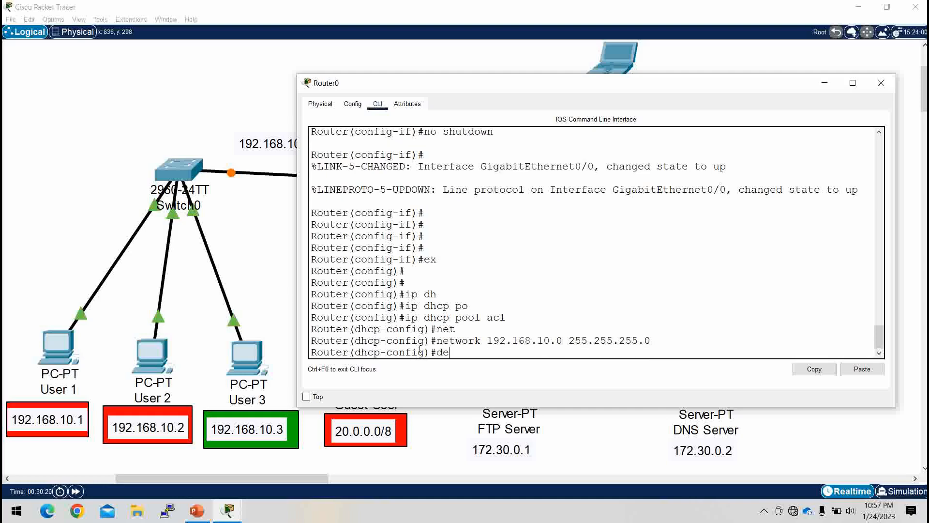
key(Tab)
text(192.16)
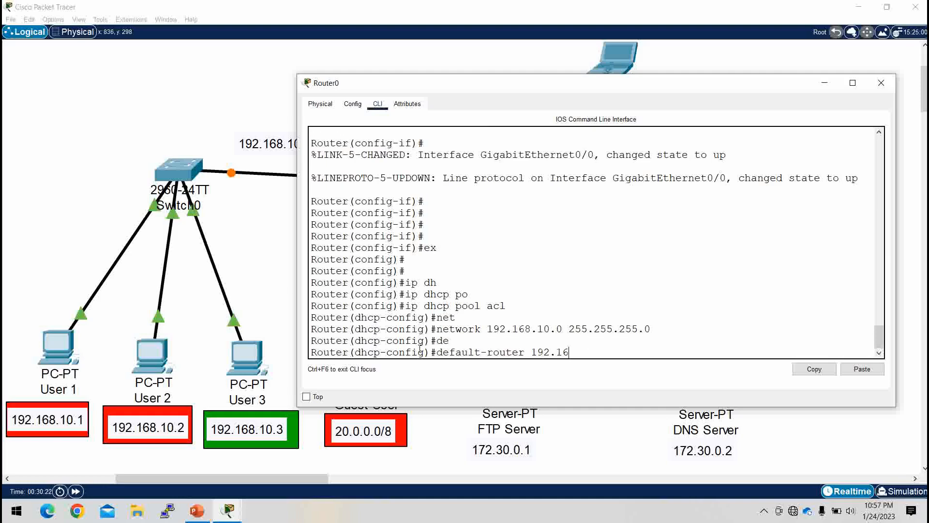
text(8.10.100)
key(Return)
Step: Set the acl pool's DNS server to 192.168.10.100 and exit DHCP configuration
text(dn)
key(Tab)
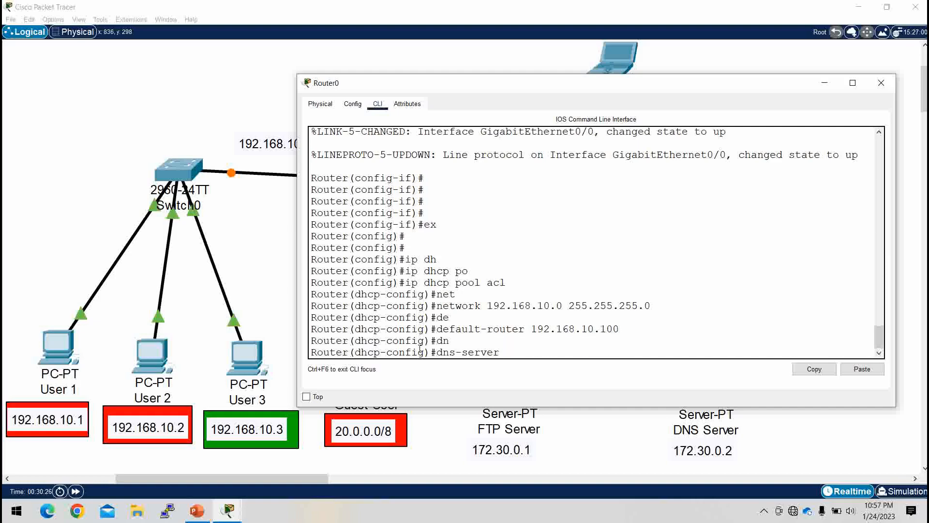
text(192.168.10.100)
key(Return)
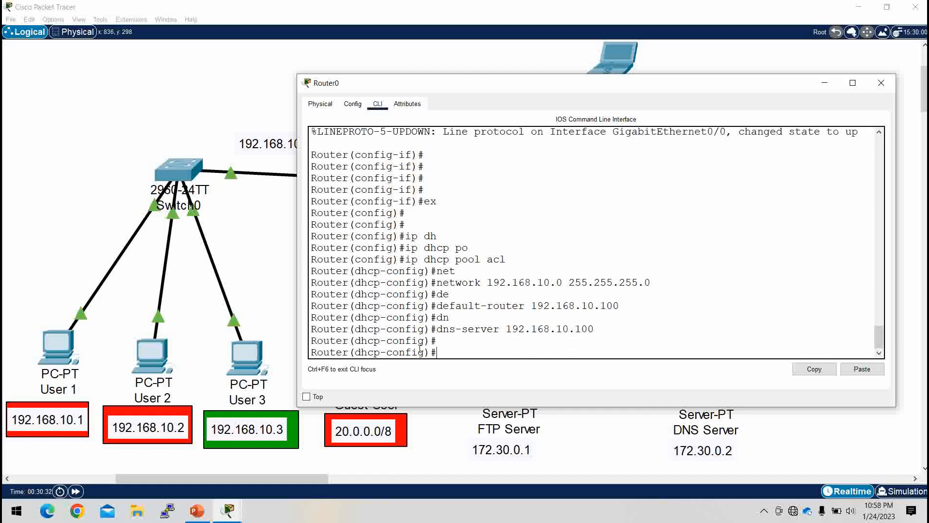
text(ex)
key(Return)
key(Return)
key(Return)
key(Return)
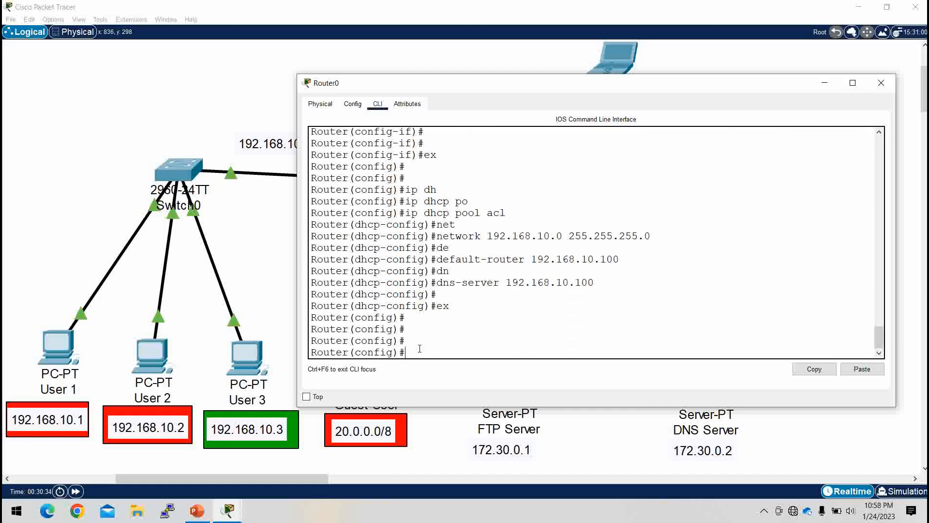
Step: Assign IP address 20.0.0.1 with mask 255.0.0.0 to Router0's interface gi0/1 facing the Guest User
click(824, 83)
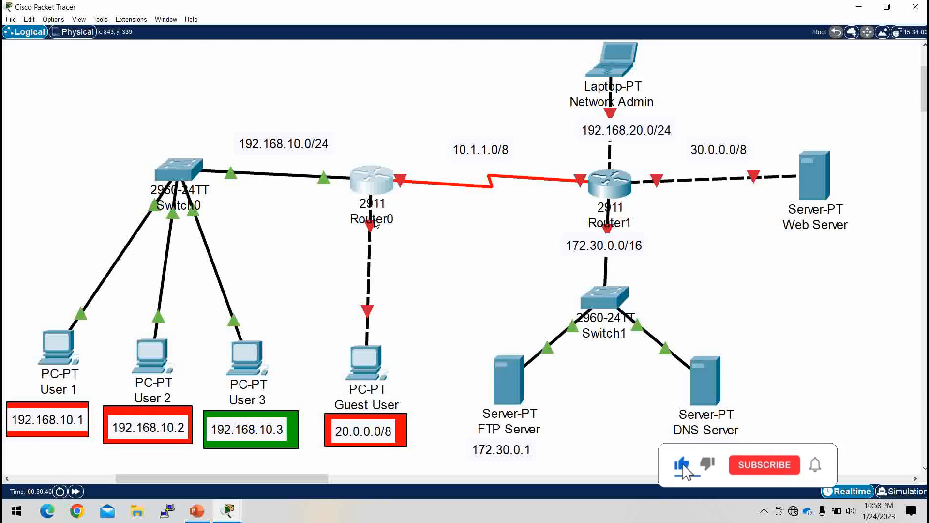
click(381, 185)
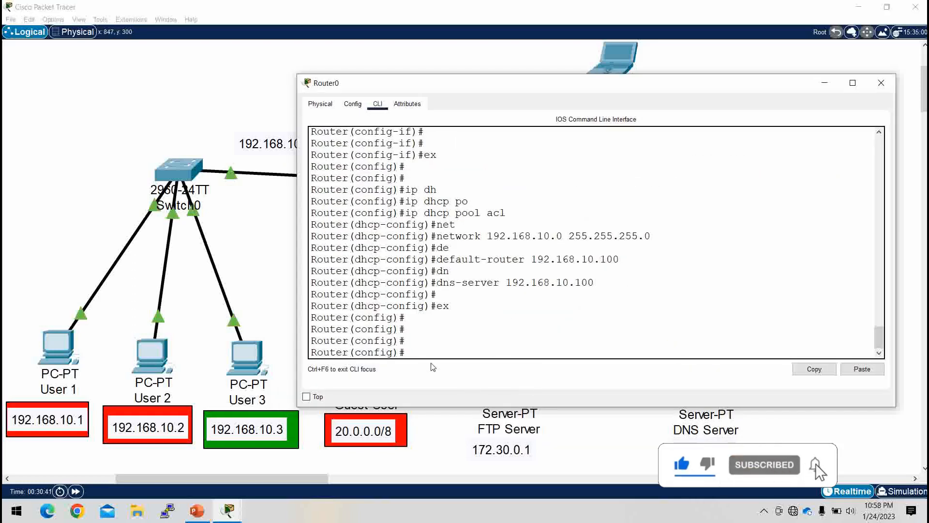
text(in)
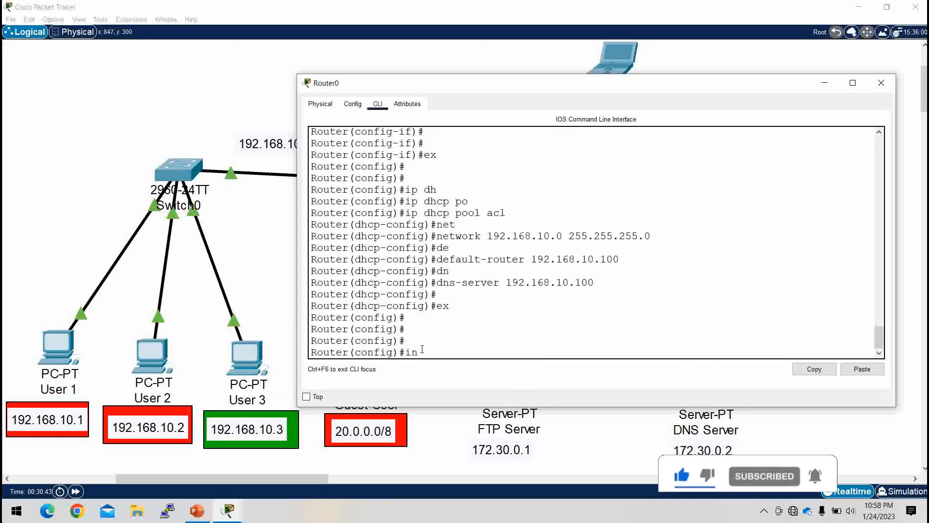
text(t gi0/1)
key(Return)
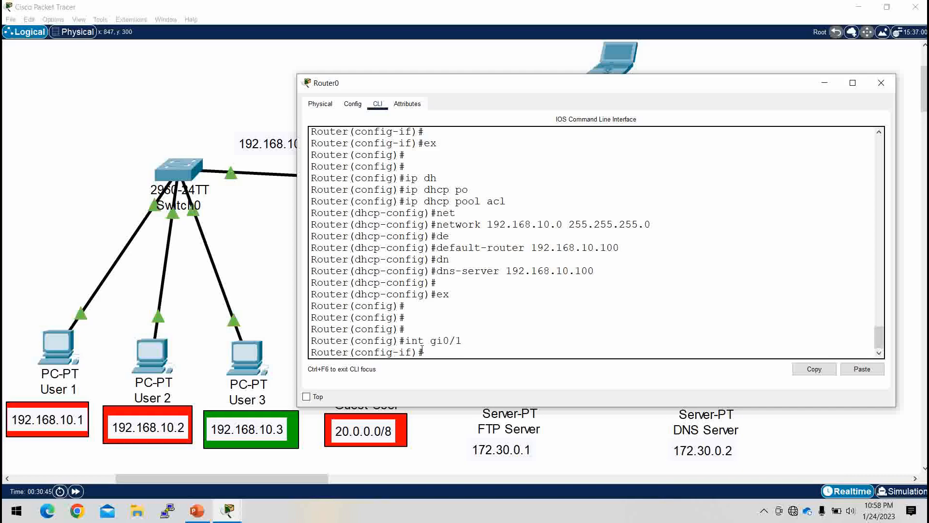
text(ip add 20.0.0.1 255.0.)
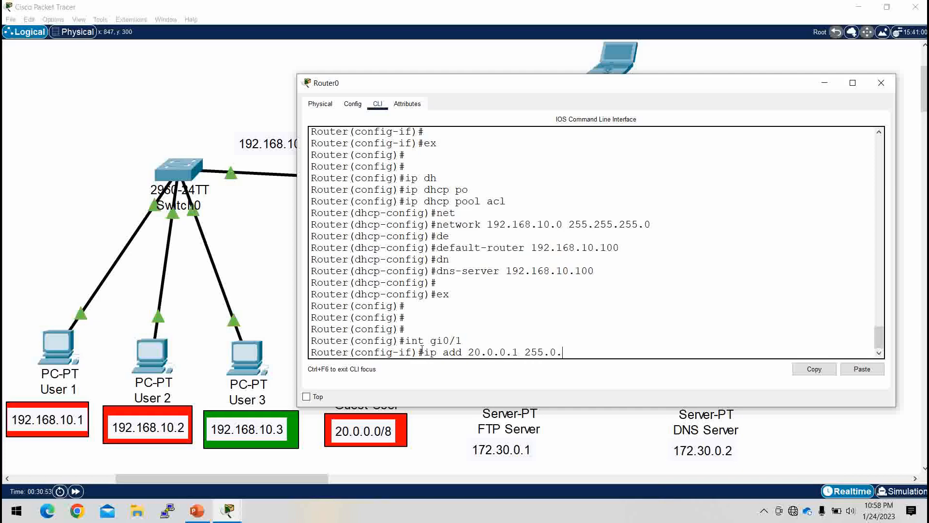
text(0.0)
key(Return)
Step: Enable interface gi0/1 with no shutdown and leave interface configuration
text(no sh)
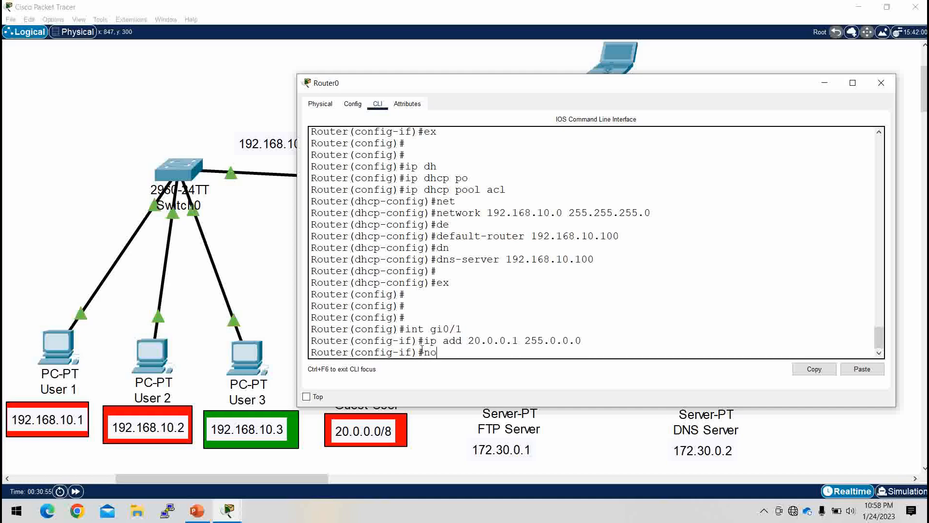
key(Tab)
key(Return)
key(Return)
key(Return)
key(Return)
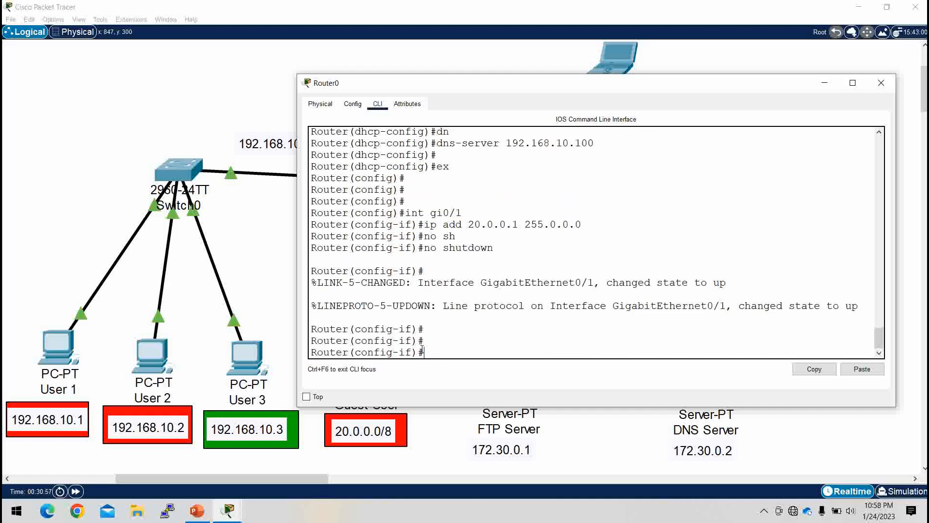
text(ex)
key(Return)
key(Return)
key(Return)
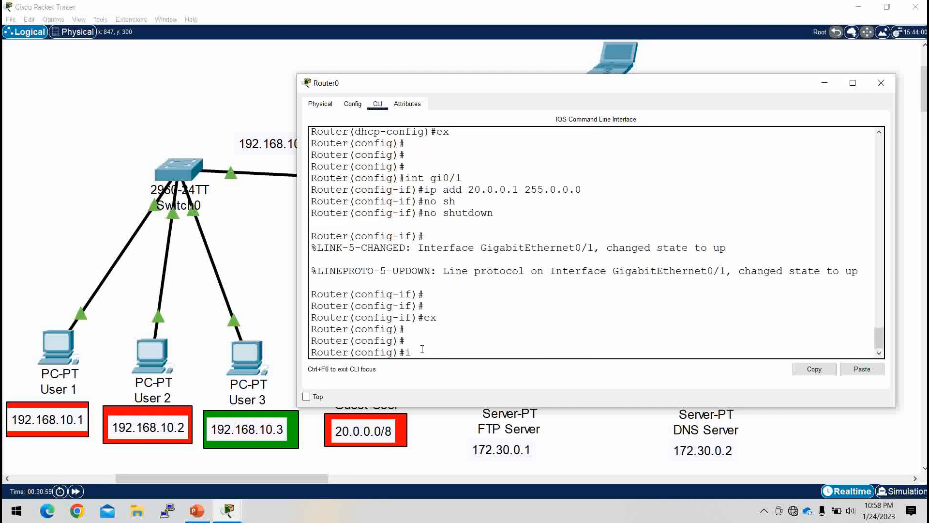
Step: Assign IP address 10.1.1.1 with mask 255.0.0.0 to Router0's serial interface se0/3/0 facing Router1
text(int se0/3/0)
click(825, 83)
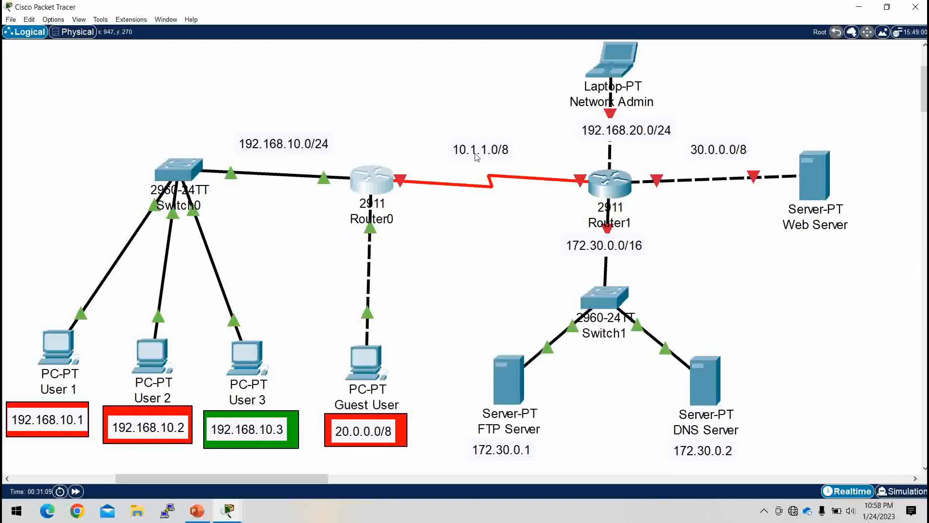
click(380, 191)
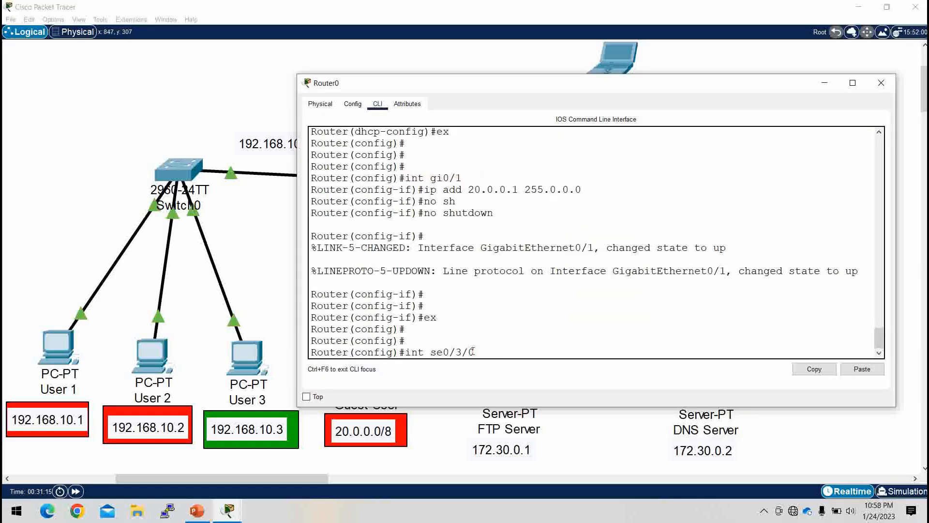
key(Return)
key(Return)
key(Return)
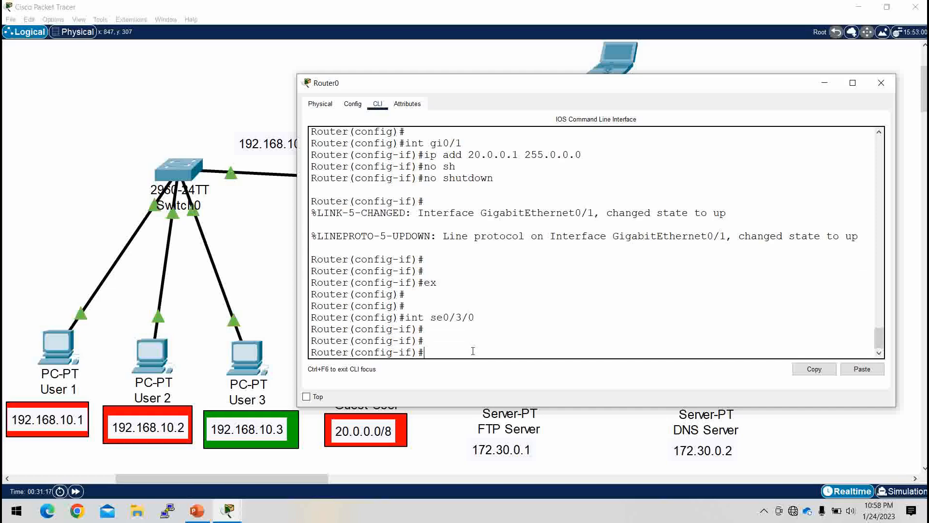
text(ip add 10.1.1.1 255.0.0)
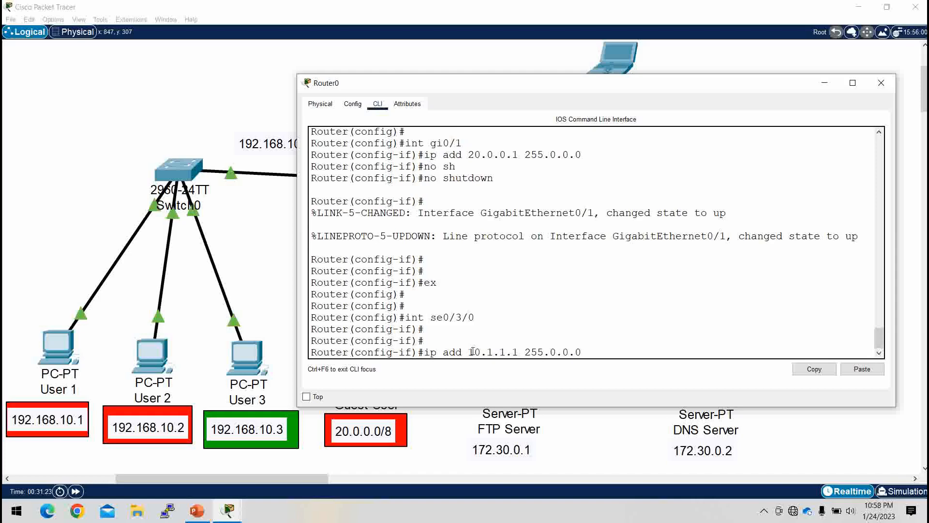
text(.0)
key(Return)
Step: Enable interface se0/3/0 with no shutdown and exit to global configuration mode
text(no sh)
key(Tab)
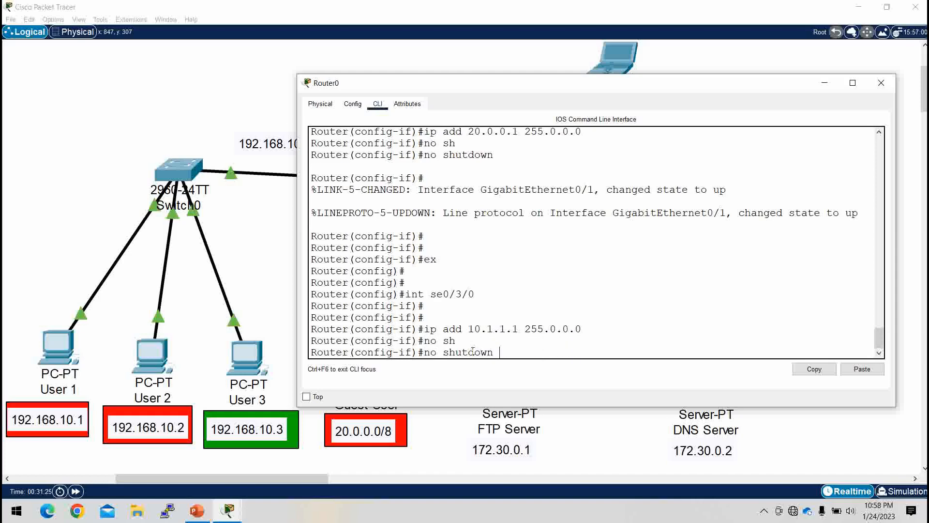
key(Return)
key(Return)
key(Return)
text(ex)
key(Return)
key(Return)
key(Return)
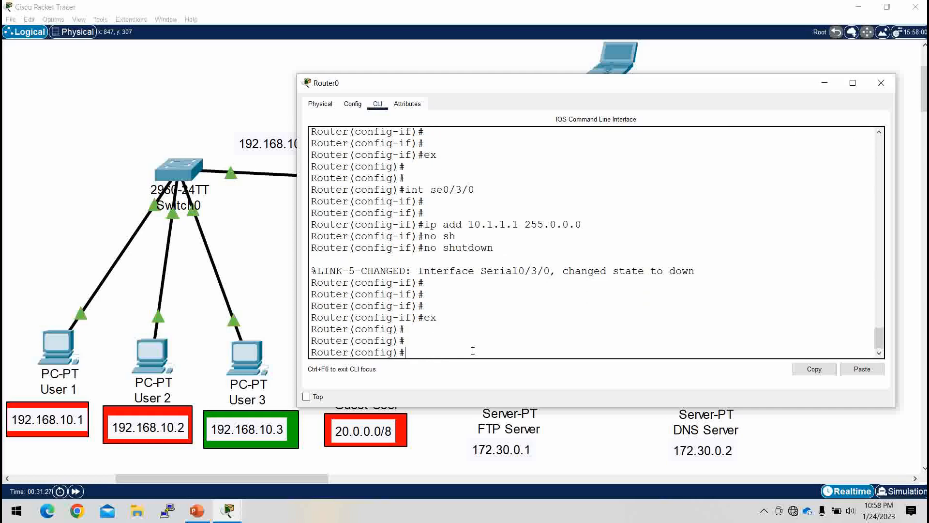
Step: Save Router0's running configuration with do wr and put its window away
text(do wr)
key(Return)
key(Return)
key(Return)
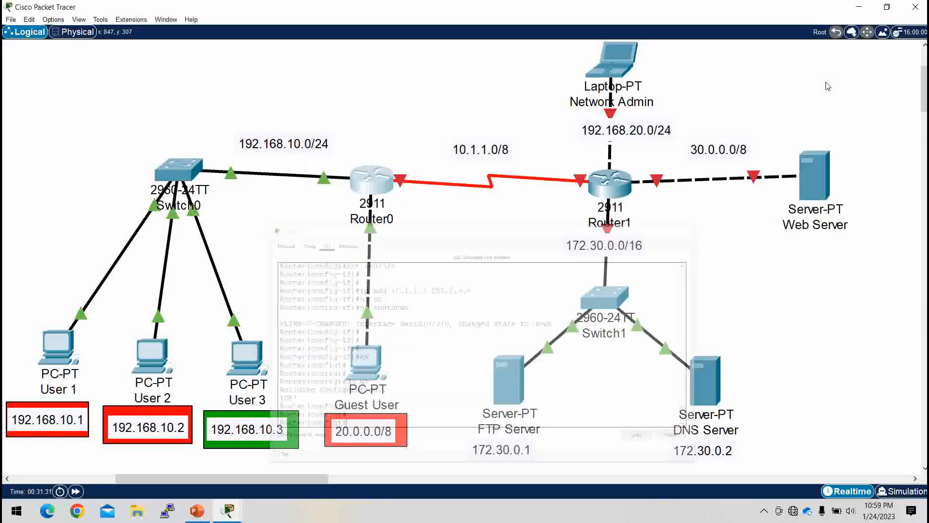
click(824, 83)
Step: Set User 1's IP configuration to DHCP and close its window
click(54, 347)
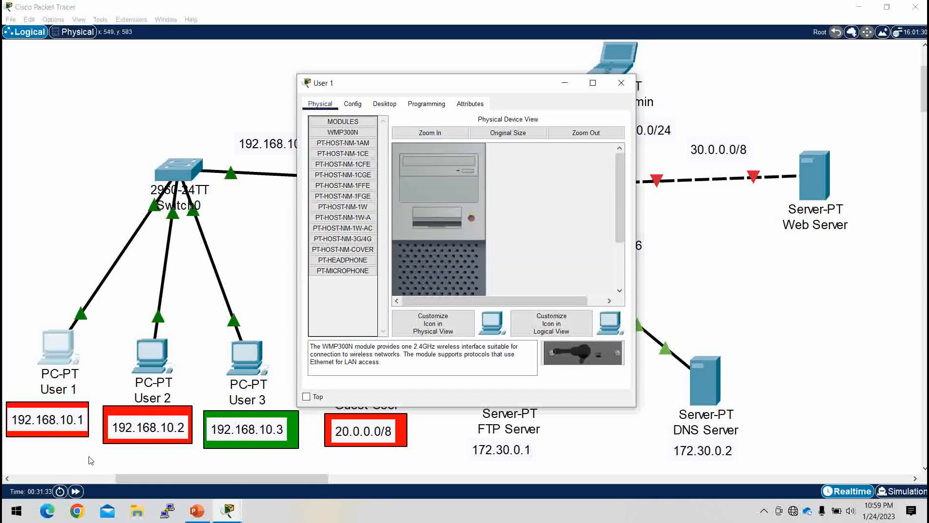
click(388, 105)
click(329, 140)
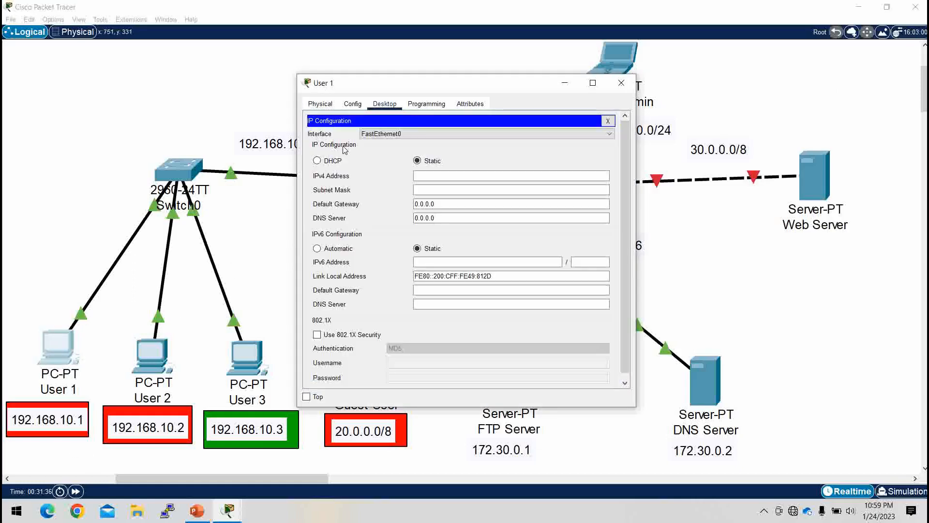
click(332, 162)
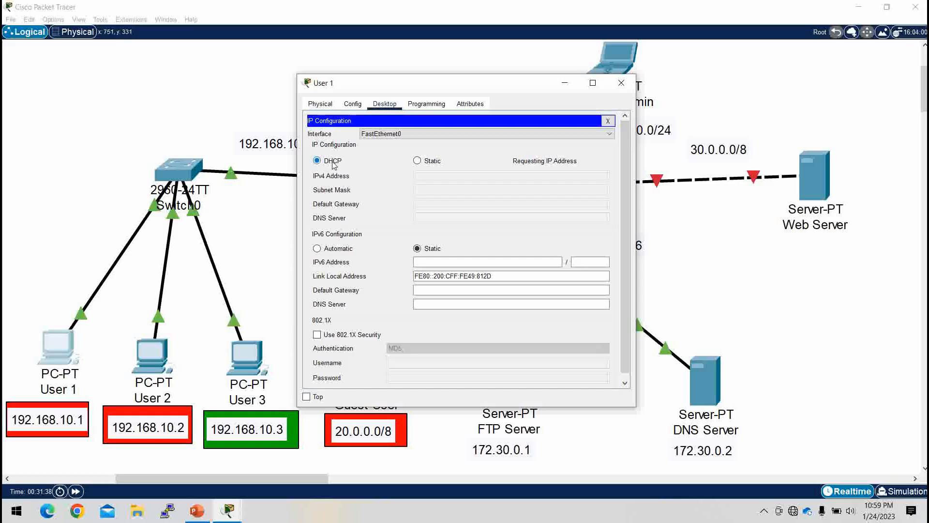
click(621, 82)
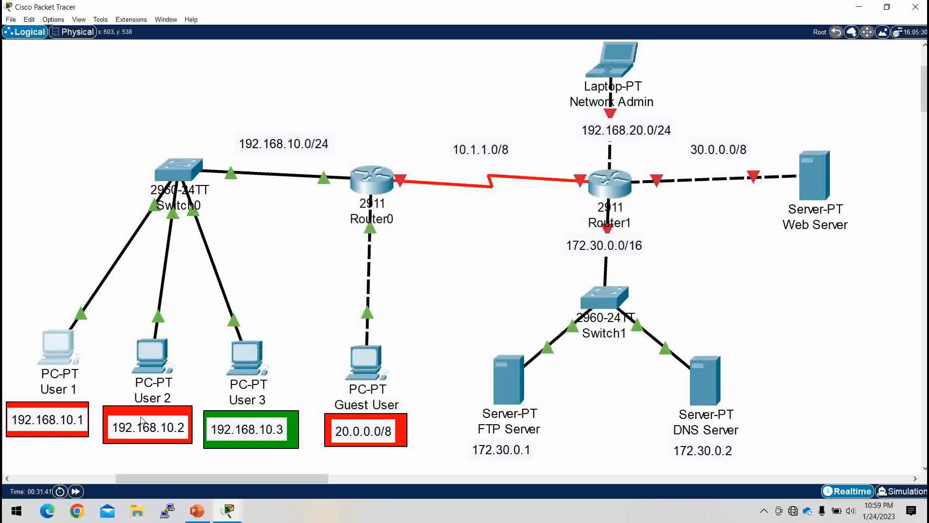
Step: Set User 2's IP configuration to DHCP and close its window
click(150, 350)
click(385, 103)
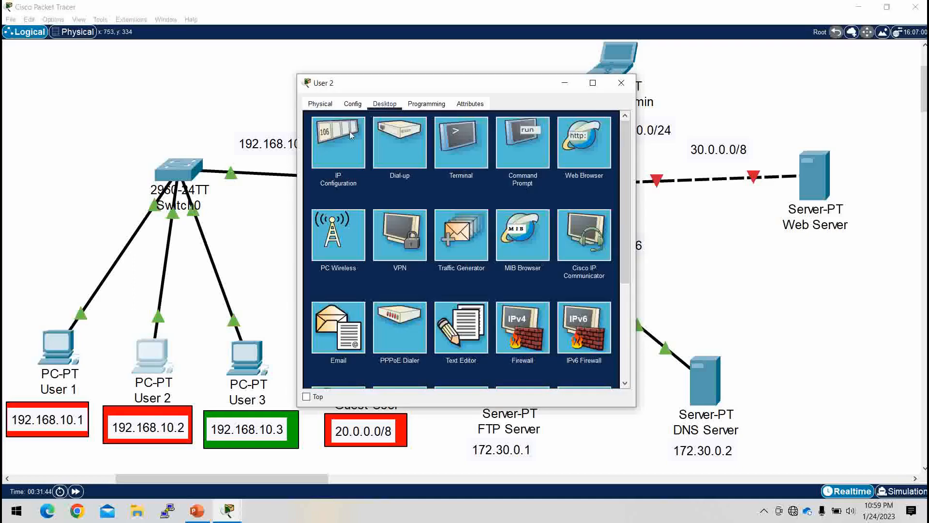
click(343, 138)
click(334, 160)
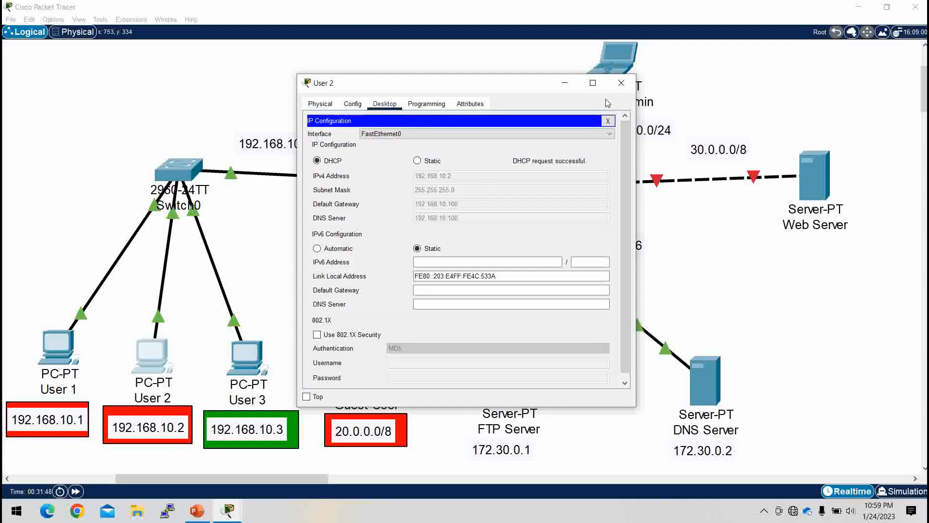
click(619, 86)
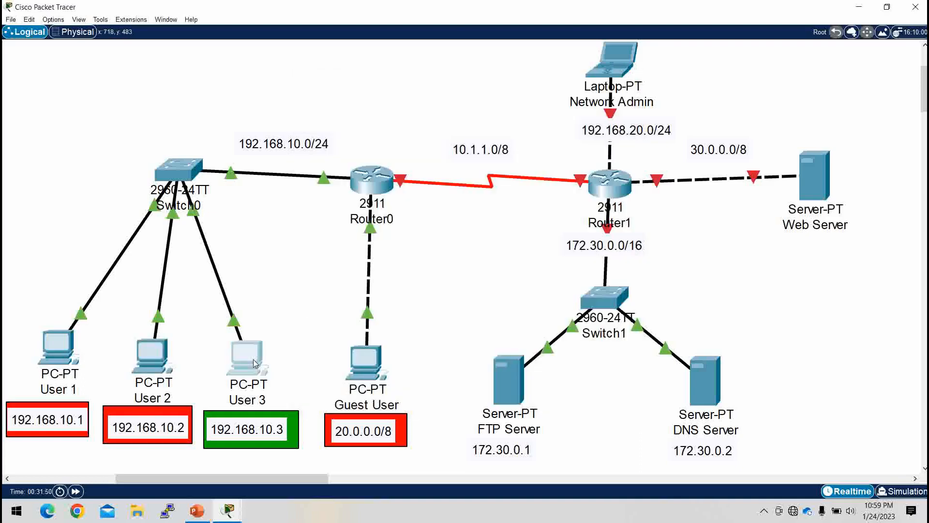
Step: Set User 3's IP configuration to DHCP and close its window
click(247, 358)
click(384, 104)
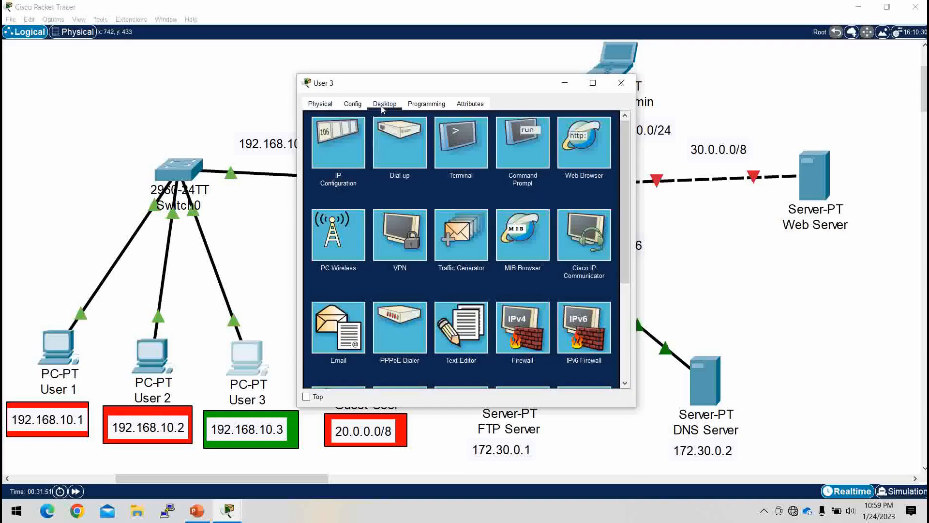
click(337, 150)
click(336, 160)
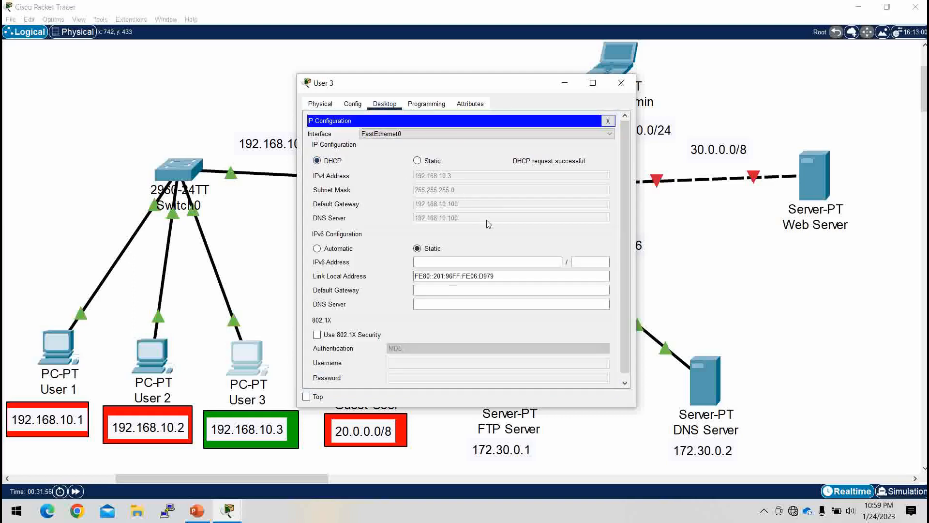
click(622, 83)
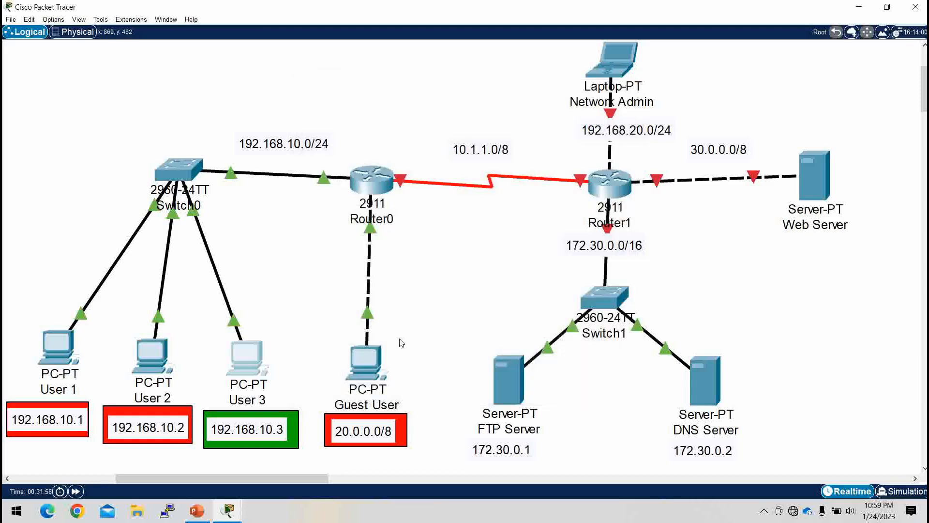
Step: Give the Guest User PC static IP address 20.0.0.2, mask 255.0.0.0 and default gateway 20.0.0.1
click(371, 367)
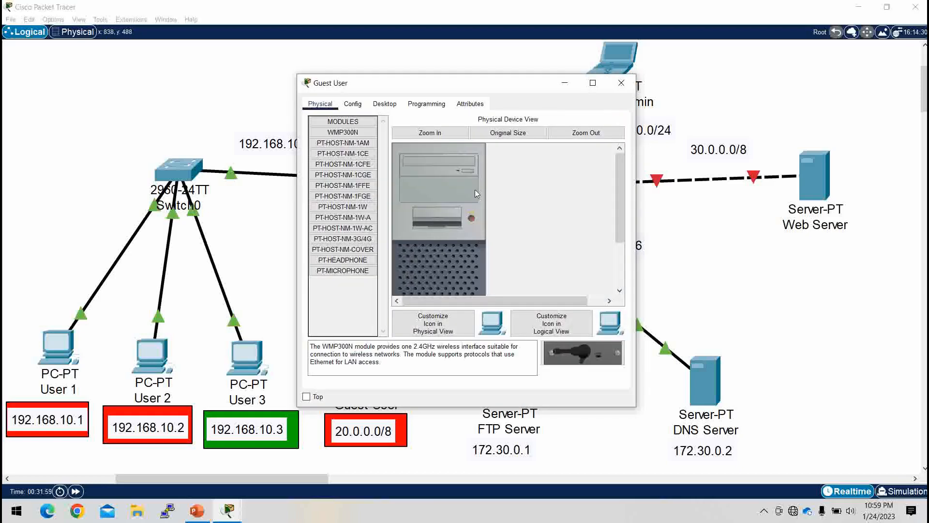
click(385, 104)
click(354, 163)
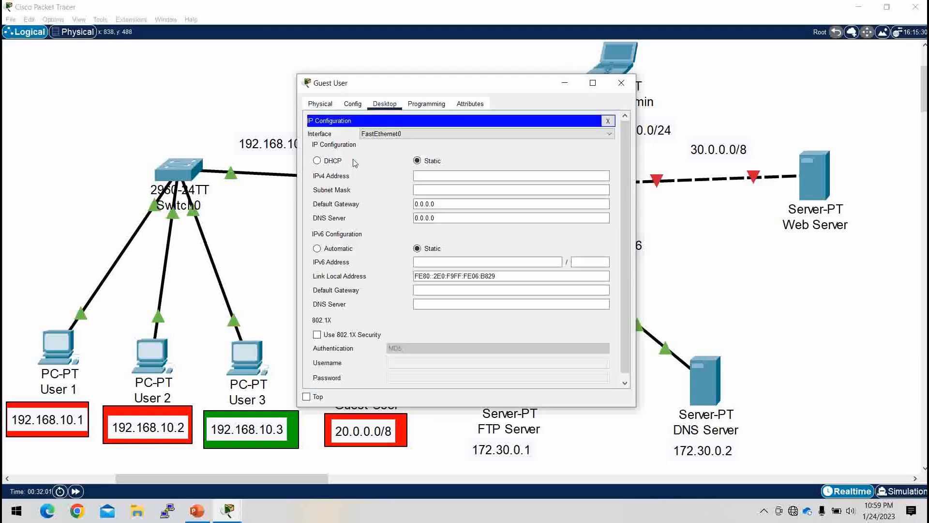
click(441, 175)
text(20.)
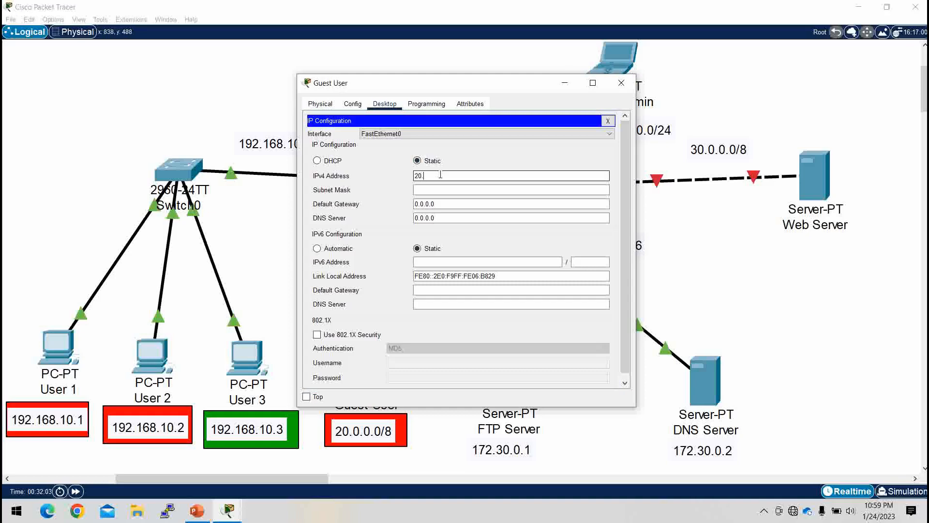
text(0.0.)
key(Tab)
key(Tab)
text(20.0)
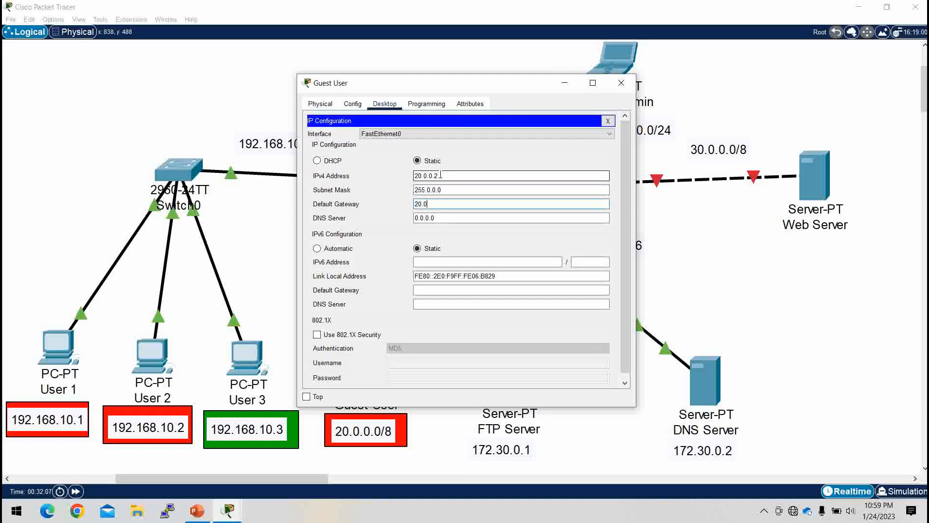
text(.0.1)
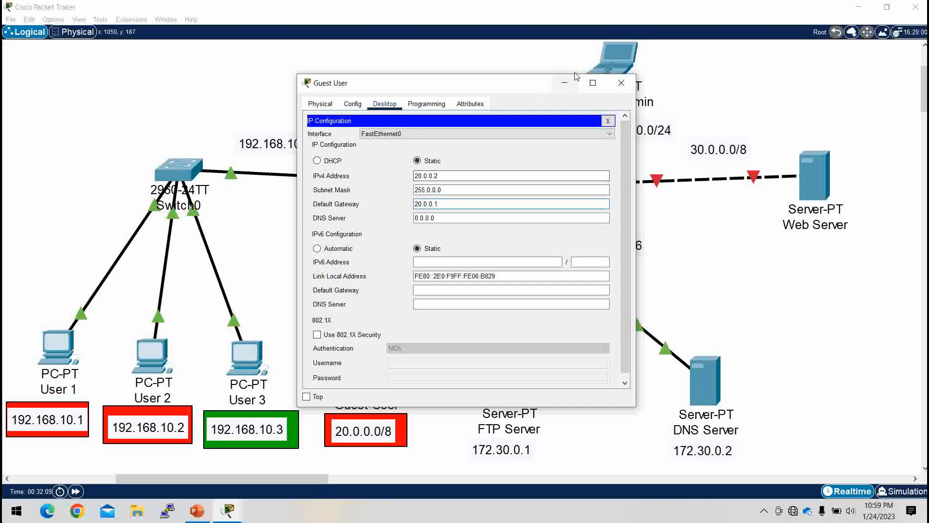
click(566, 84)
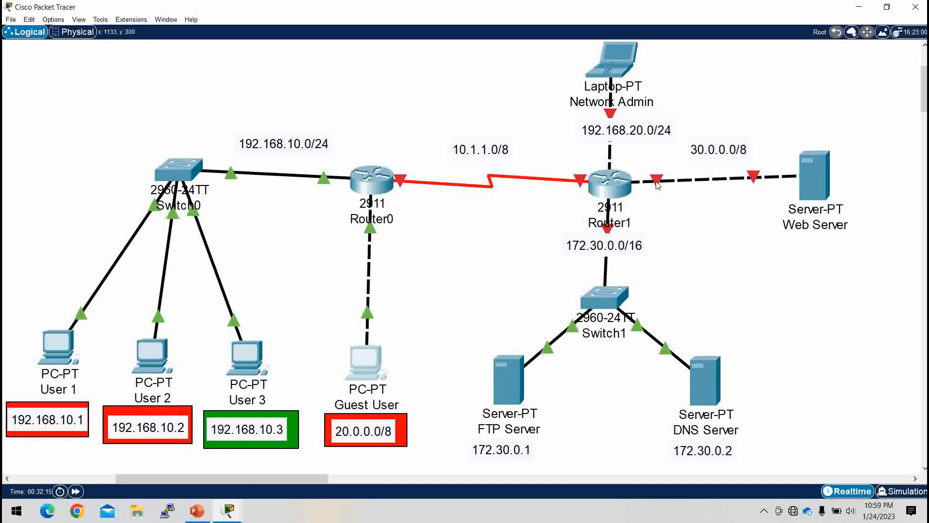
Step: Open Router1's command line in a widened window and decline the initial configuration dialog
mouse_move(658, 182)
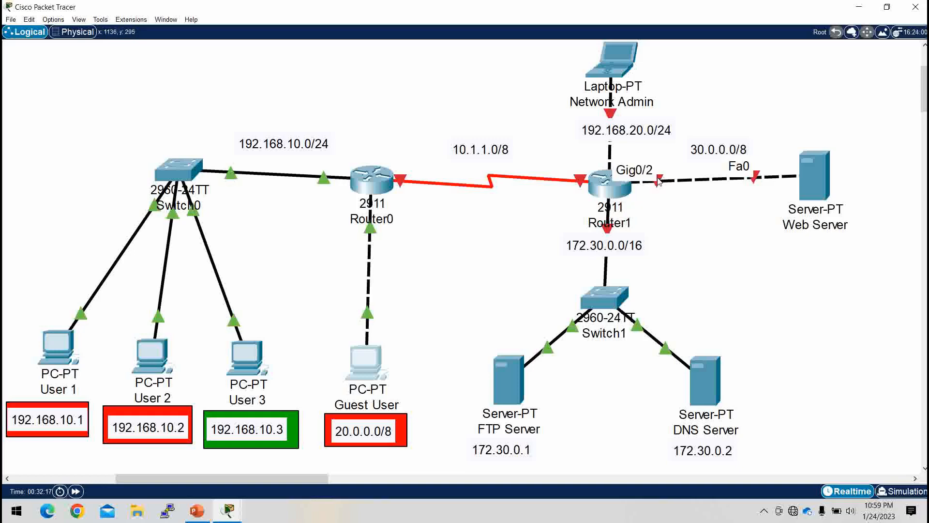
click(610, 185)
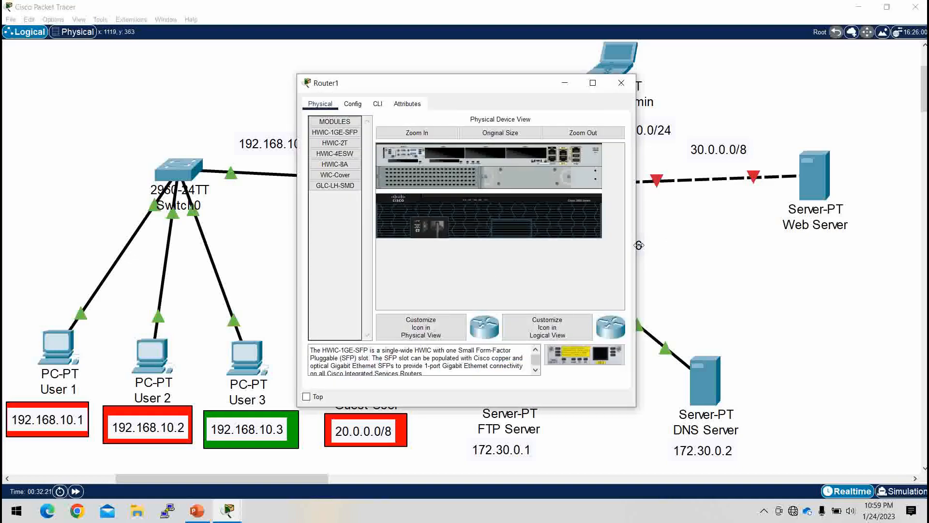
drag(636, 245, 826, 243)
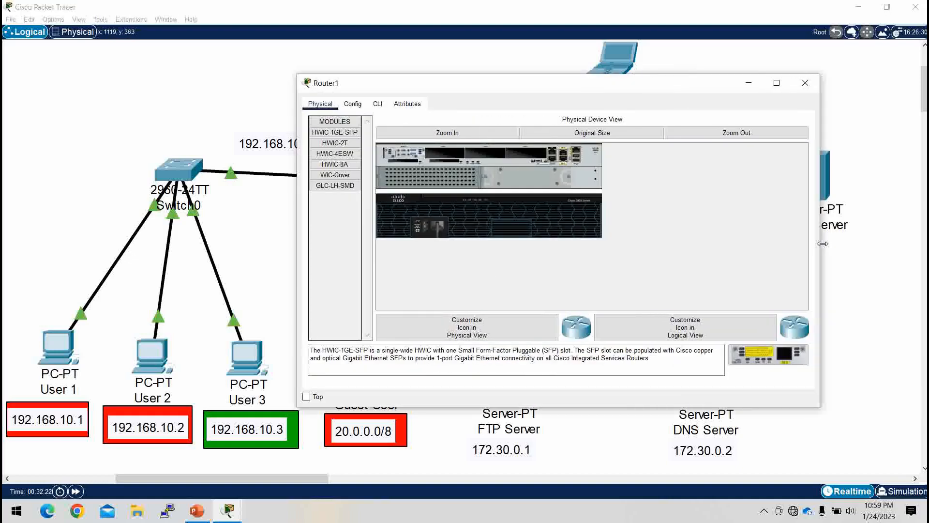
click(378, 107)
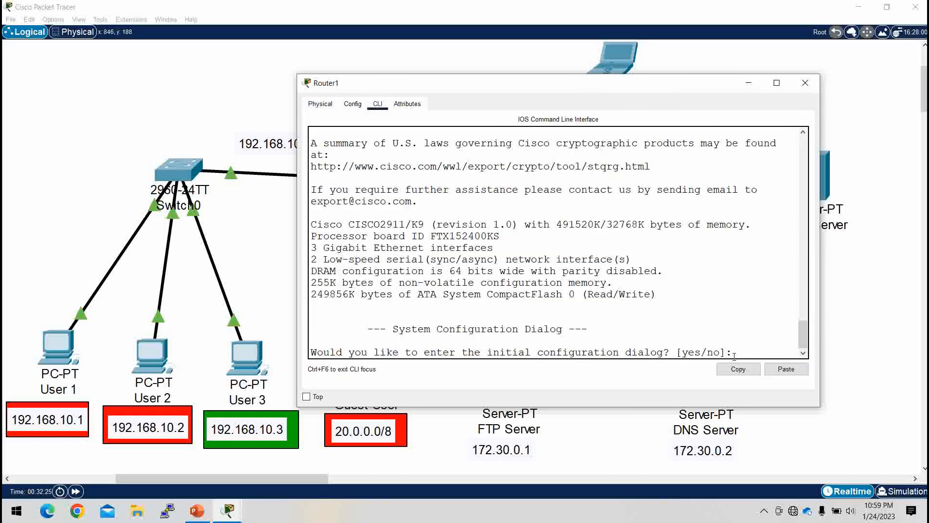
text(no)
key(Return)
key(Return)
Step: Enter privileged mode and global configuration mode on Router1
key(Return)
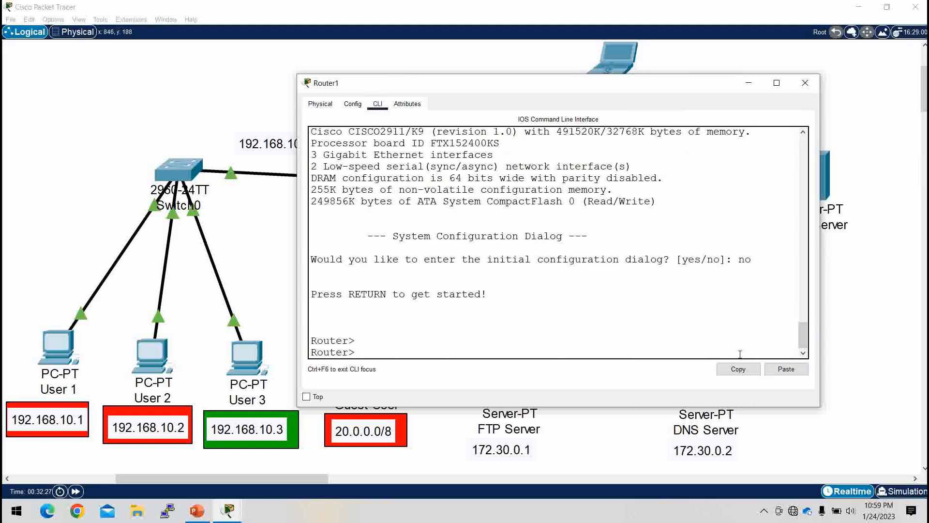
text(en)
key(Return)
text(conf t)
key(Return)
key(Return)
key(Return)
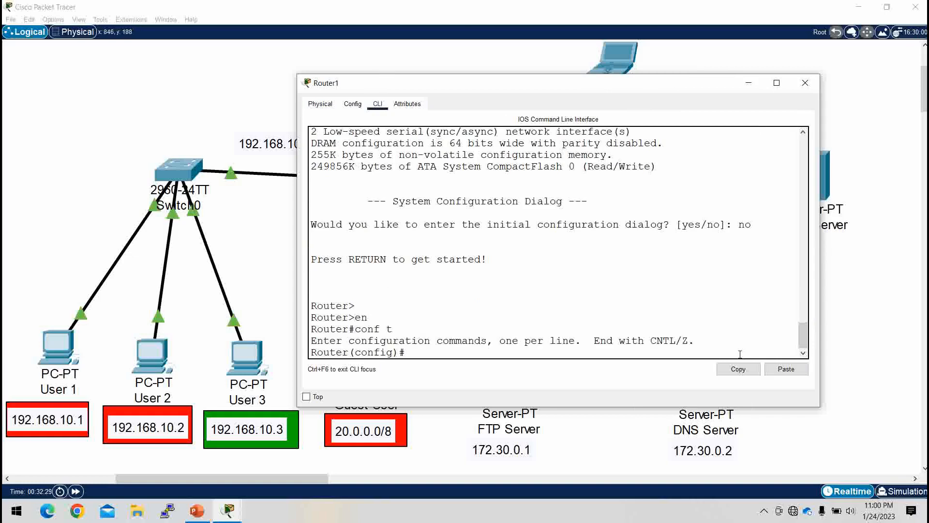
Step: Assign IP address 30.0.0.1 with mask 255.0.0.0 to Router1's interface gi0/2 facing the Web Server
text(int gi)
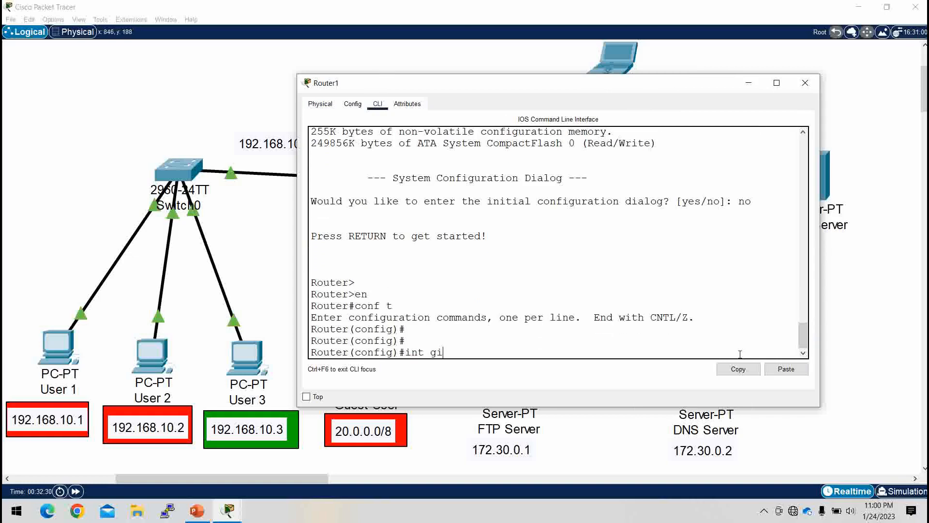
text(0/2)
key(Return)
text(i)
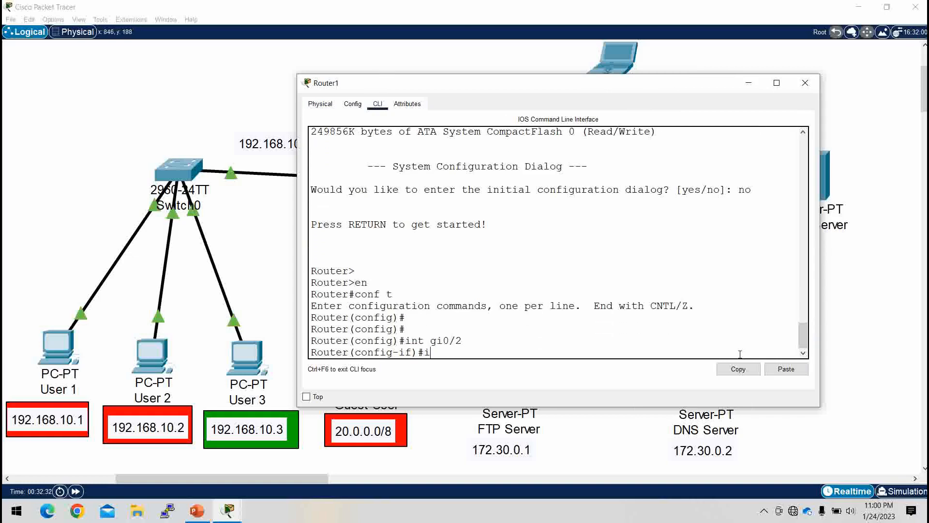
text(p add 30.0.0.)
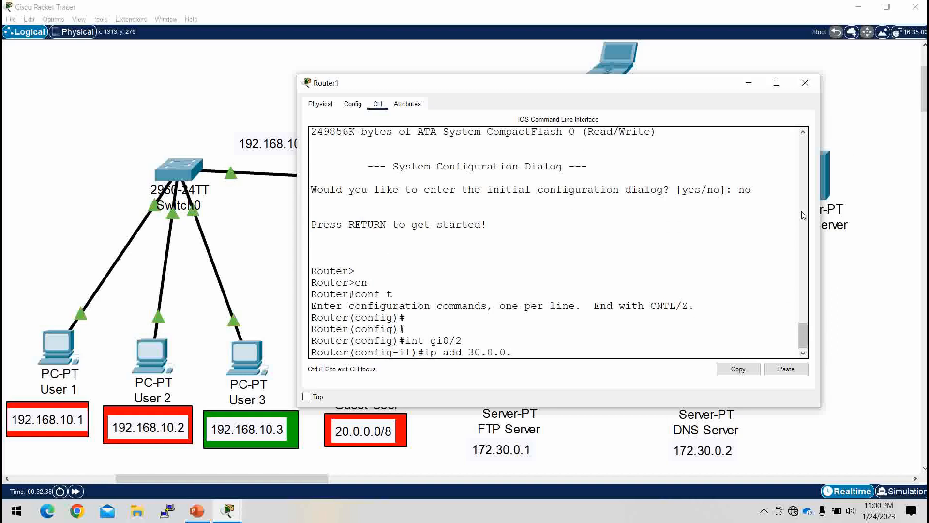
text(1 255.0.0.0)
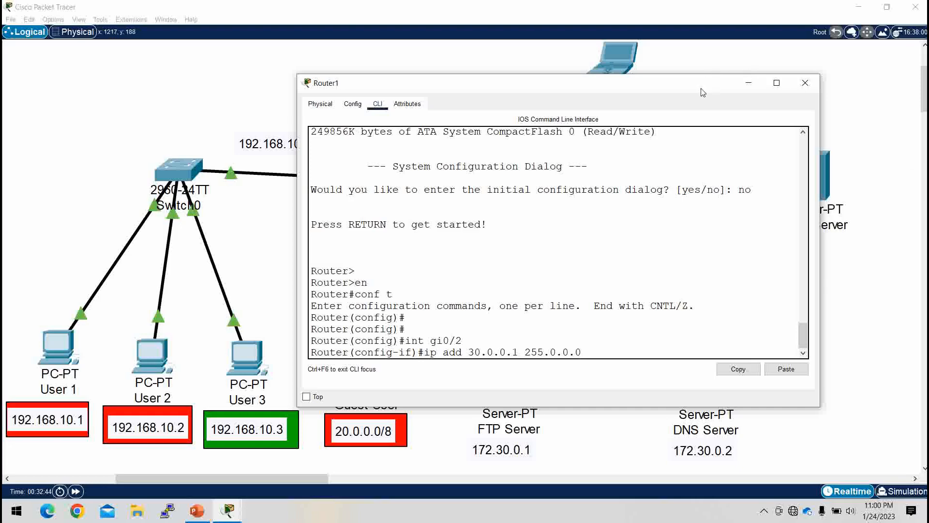
drag(703, 92, 541, 92)
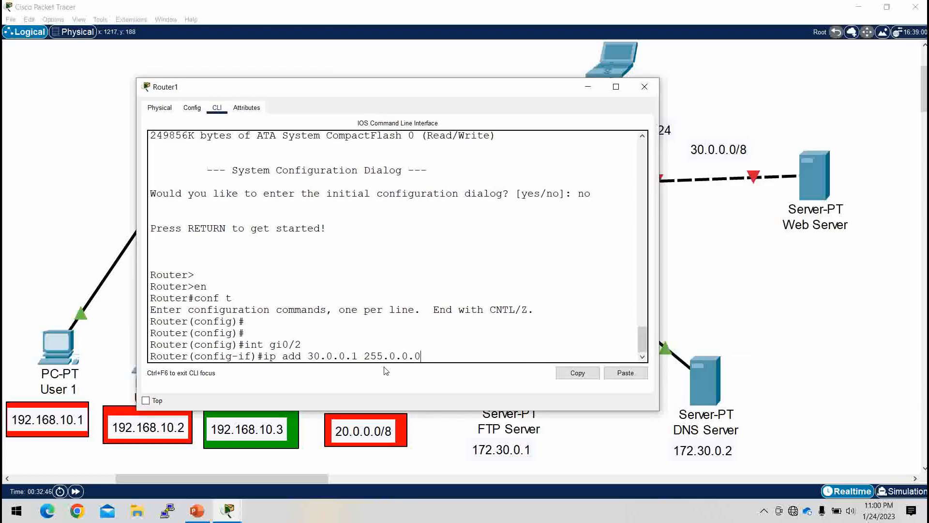
key(Return)
Step: Enable Router1's interface gi0/2 with the no shutdown command
text(no sh)
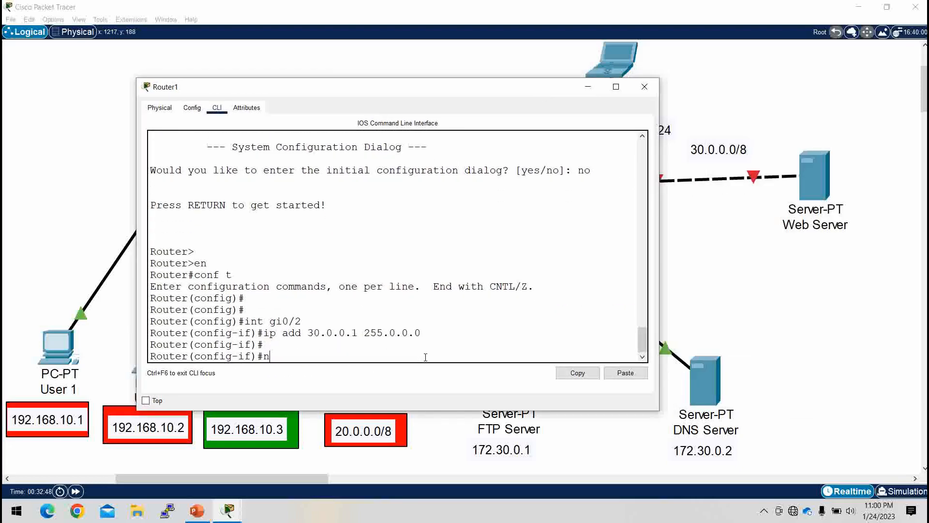
key(Tab)
key(Return)
key(Return)
key(Return)
key(Return)
key(Return)
key(Return)
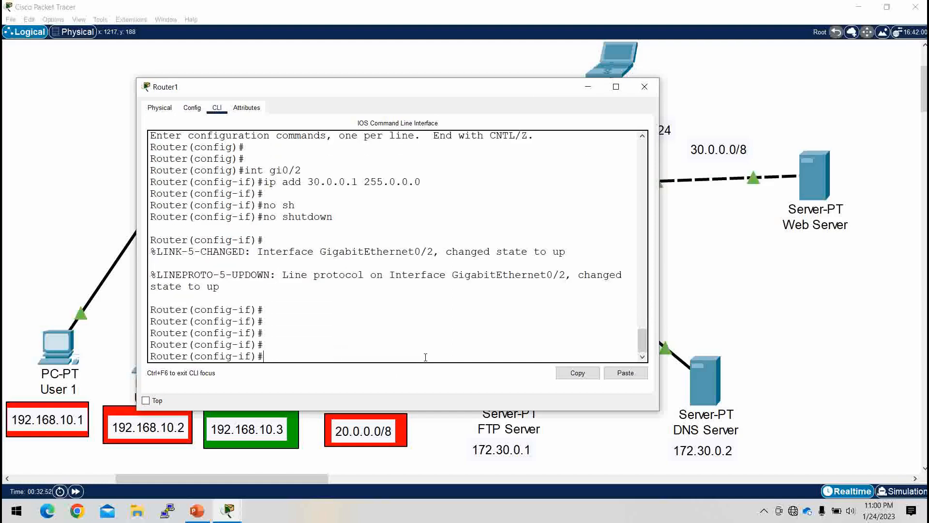
Step: Select Router1's interface gi0/1, which faces Switch1, and enable it with no shutdown
text(int gi0/1)
key(Return)
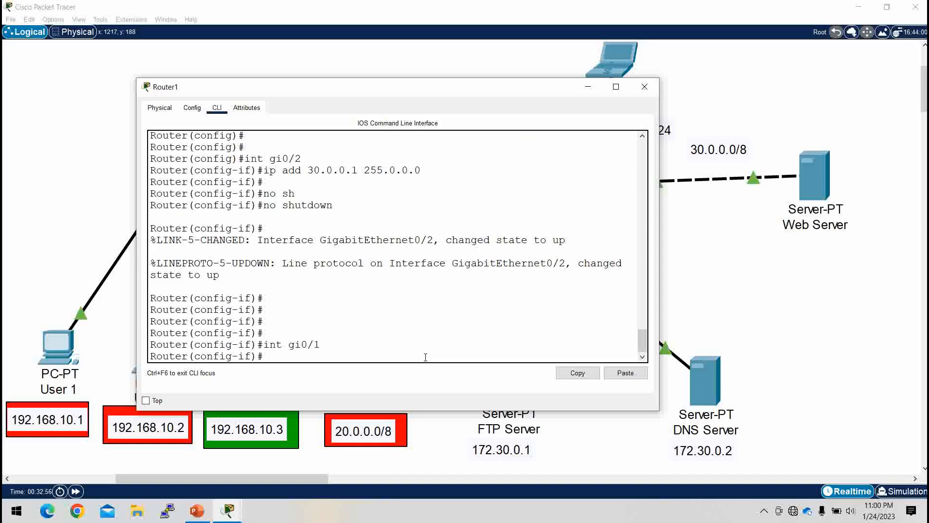
text(no sh)
key(Tab)
key(Return)
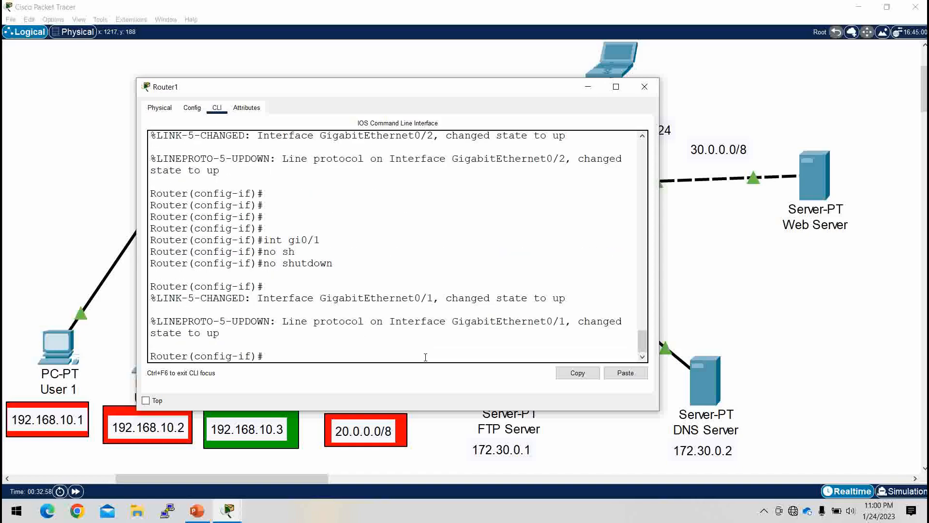
key(Return)
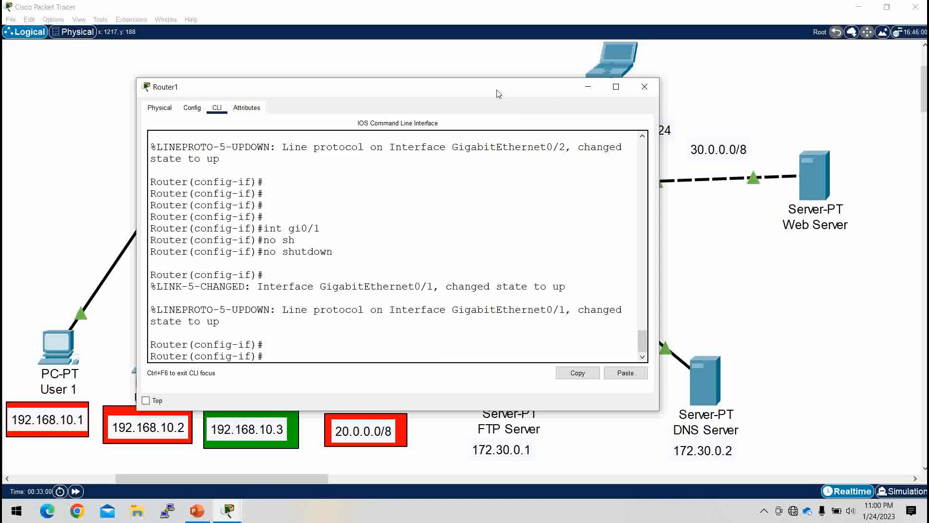
Step: Assign IP address 172.30.0.10 with mask 255.255.0.0 to interface gi0/1 and return to global configuration mode
drag(498, 89, 392, 106)
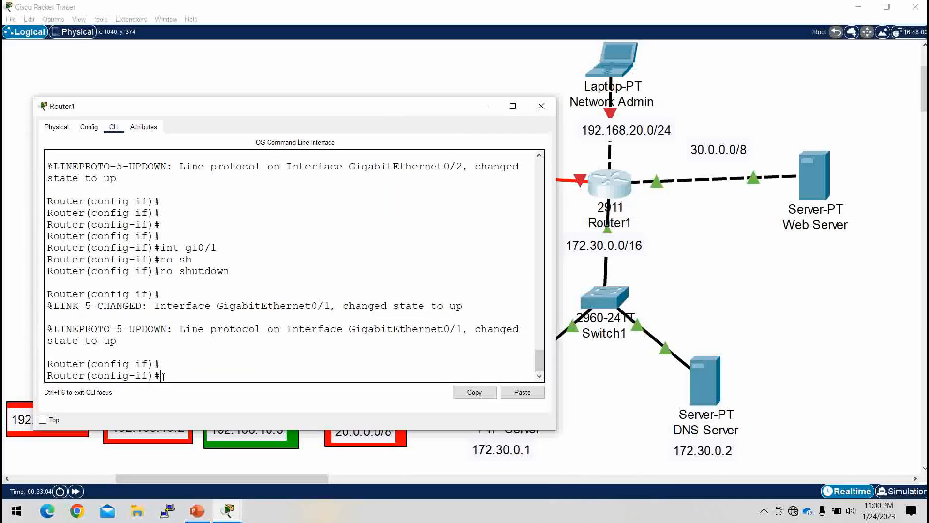
text(ip add 172.30.0.1)
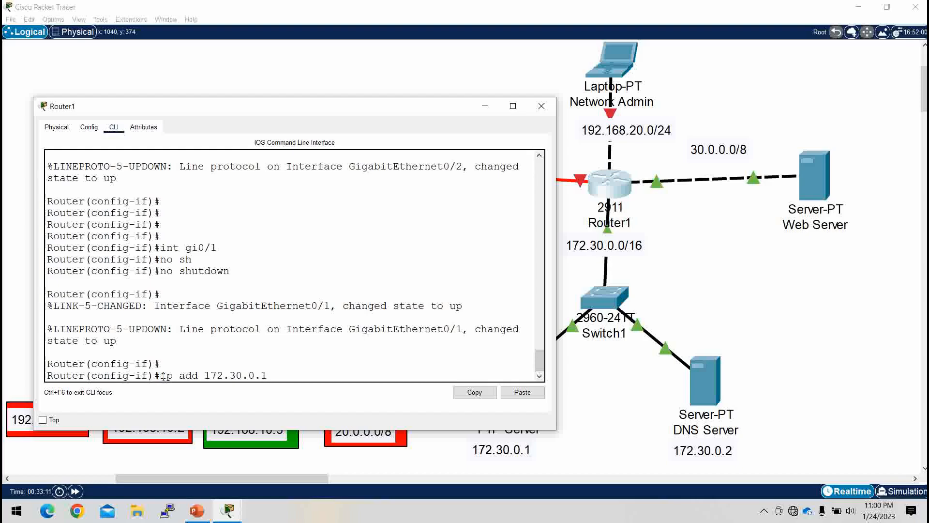
key(BackSpace)
text(10 255.255.0.0)
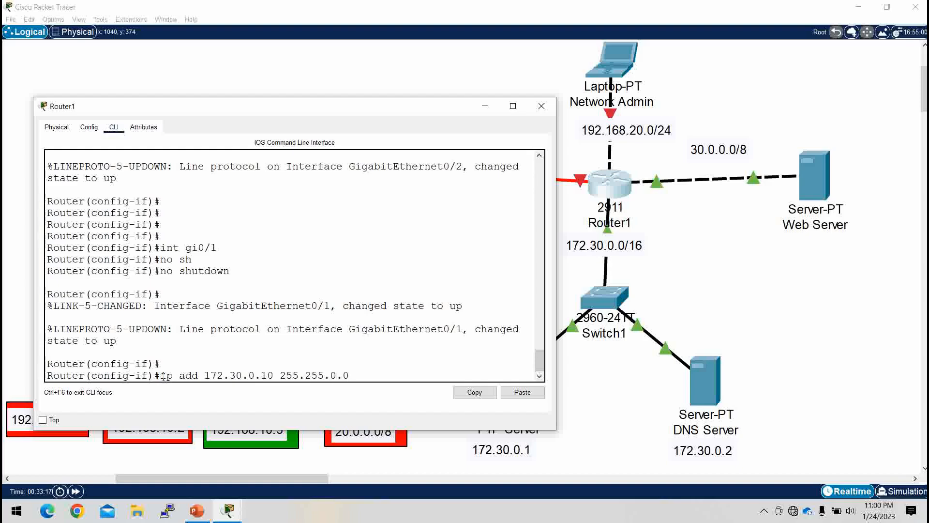
key(Return)
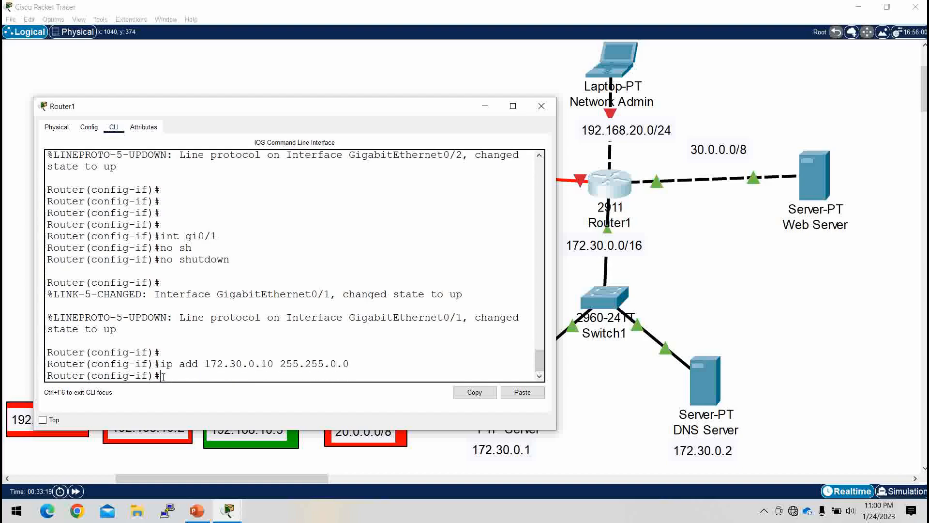
text(ex)
key(Return)
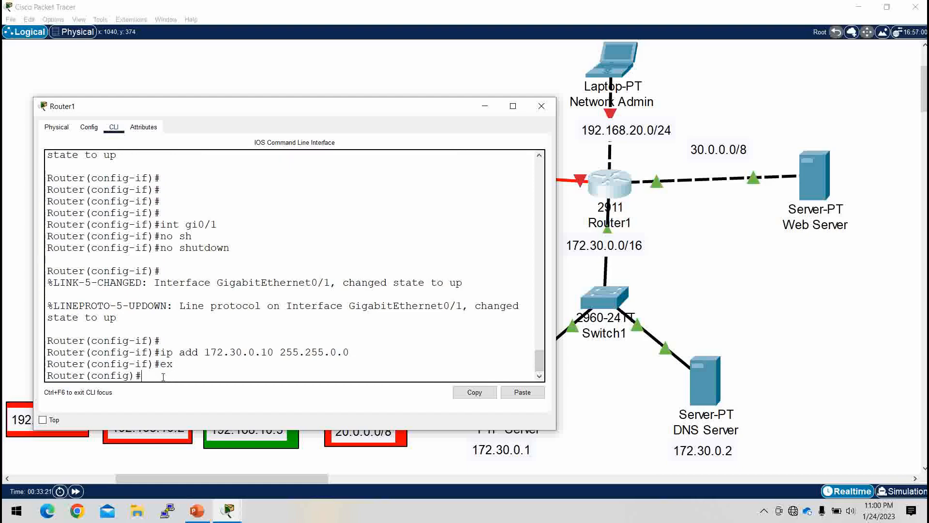
Step: Create a DHCP pool named servers on Router1
text(ip dh)
key(Tab)
text(po)
key(Tab)
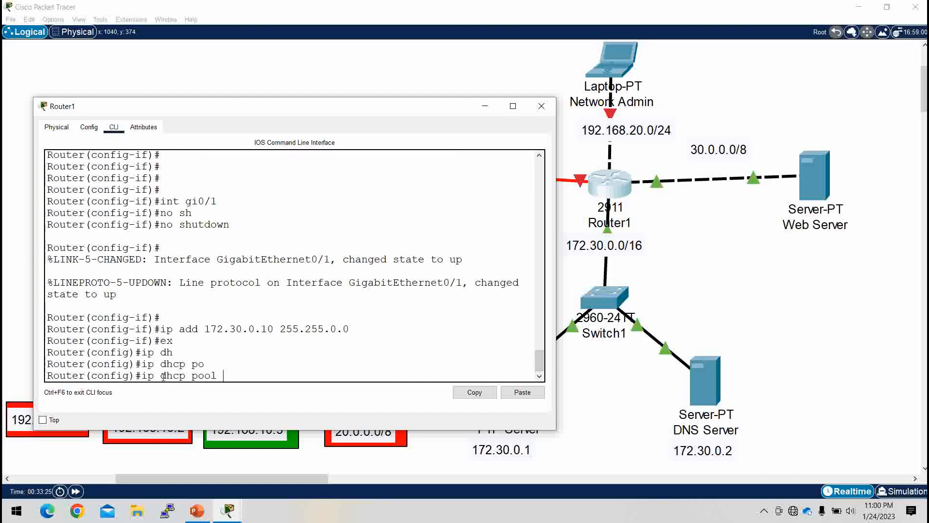
text(servers)
key(Return)
Step: Define the servers pool's network as 172.30.0.0 with mask 255.255.0.0
text(net)
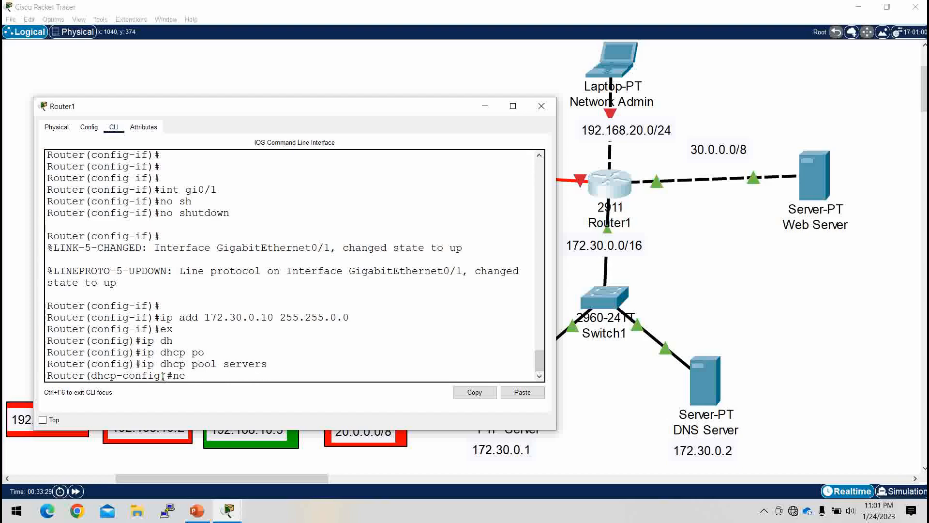
key(Tab)
text(172.)
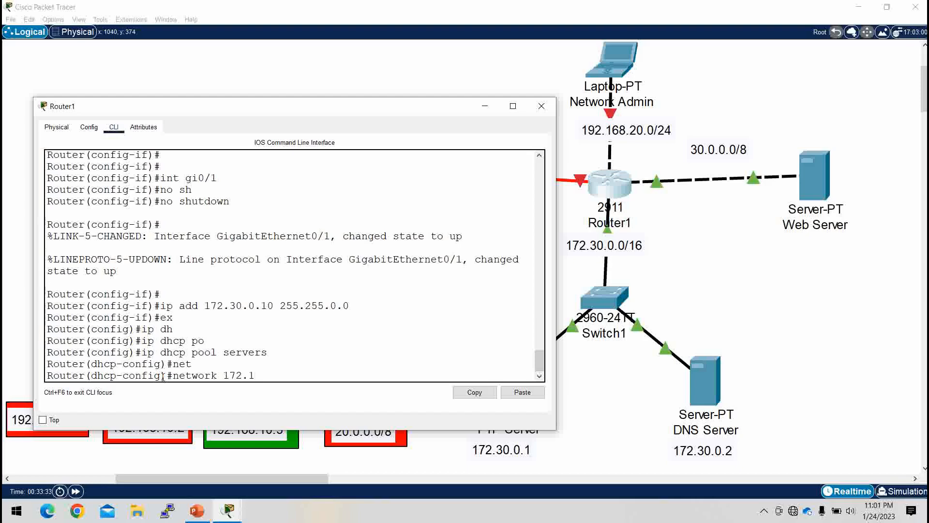
text(30.0.0 255.255.0.0)
key(Return)
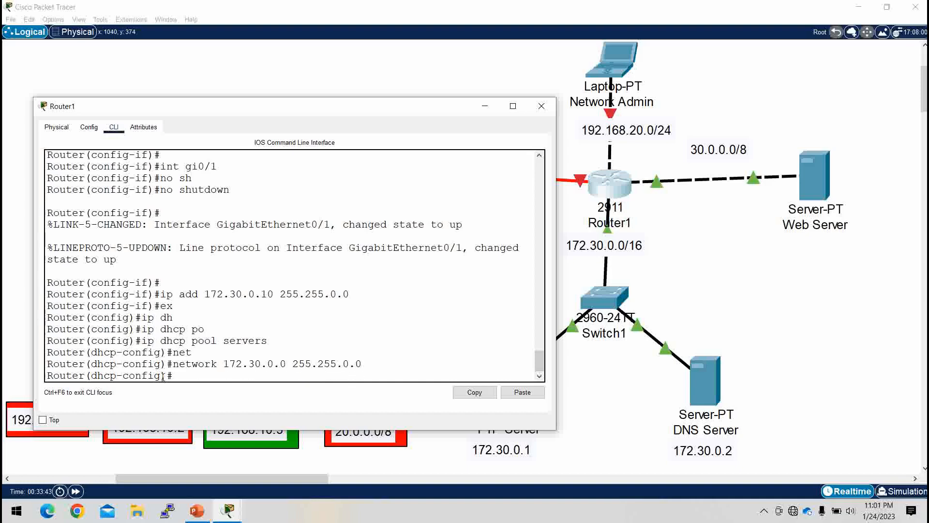
Step: Set the DHCP pool's default router to 172.30.0.10
text(de)
key(Tab)
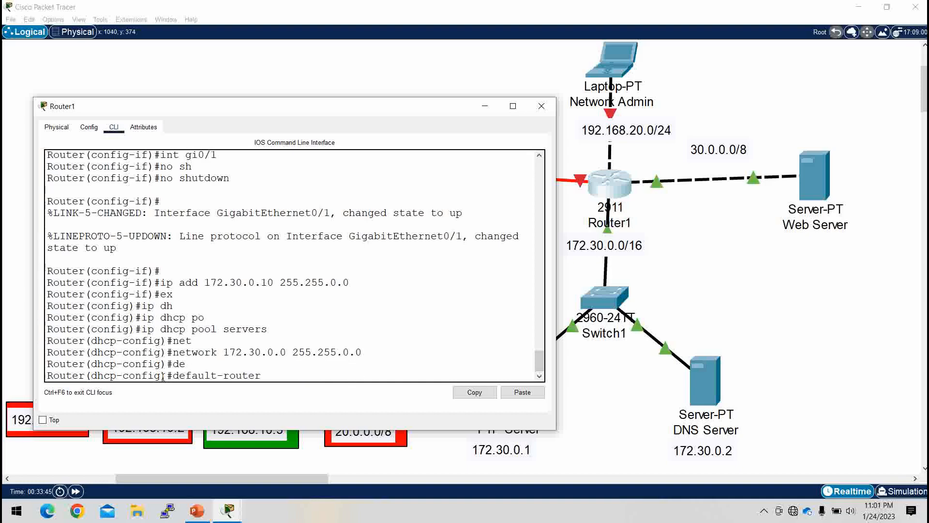
text(172.1)
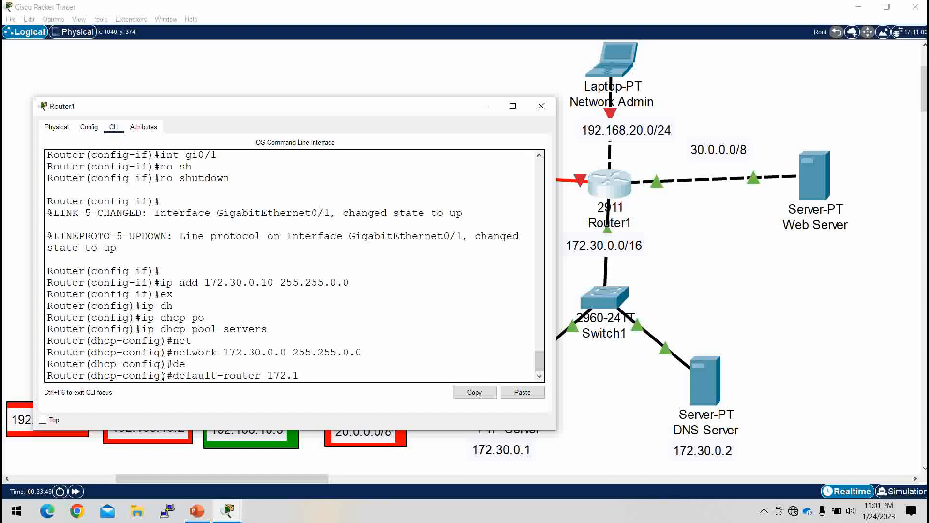
text(30)
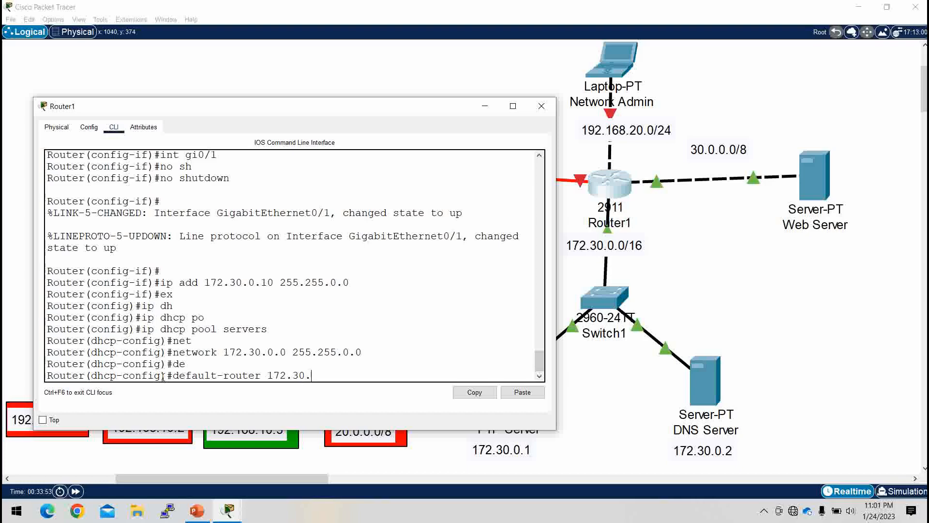
text(.0.10)
key(Return)
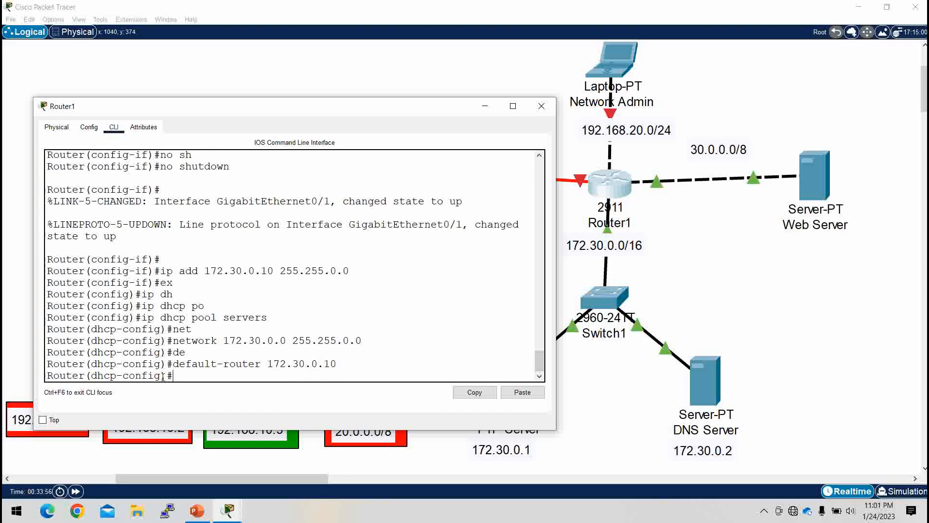
Step: Set the DHCP pool's DNS server to 172.30.0.10 and leave DHCP configuration mode
text(dn)
key(Tab)
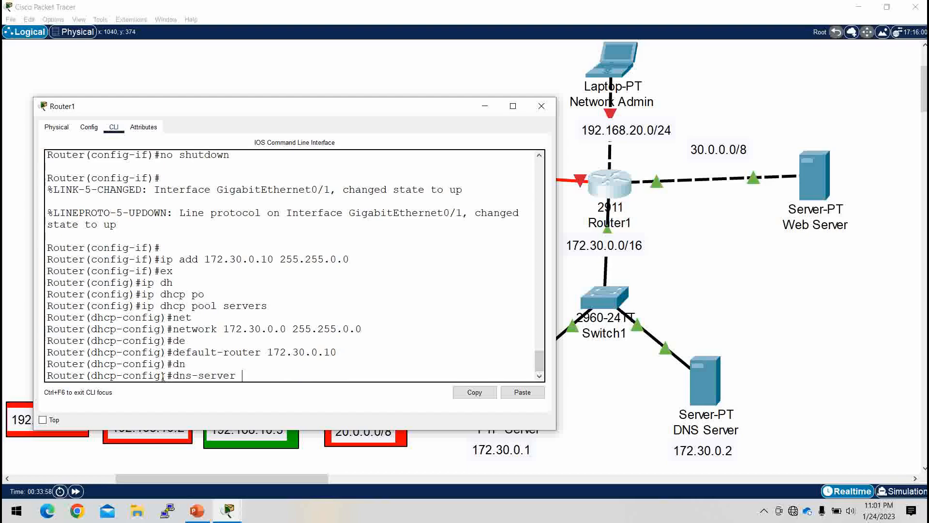
text(172.30.0.10)
key(Return)
key(Return)
key(Return)
text(ex)
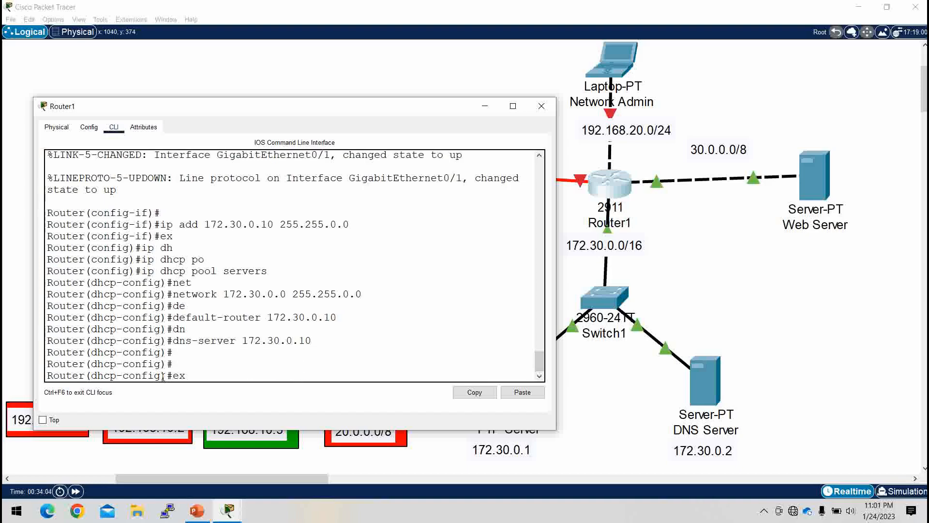
key(Return)
key(Return)
key(Return)
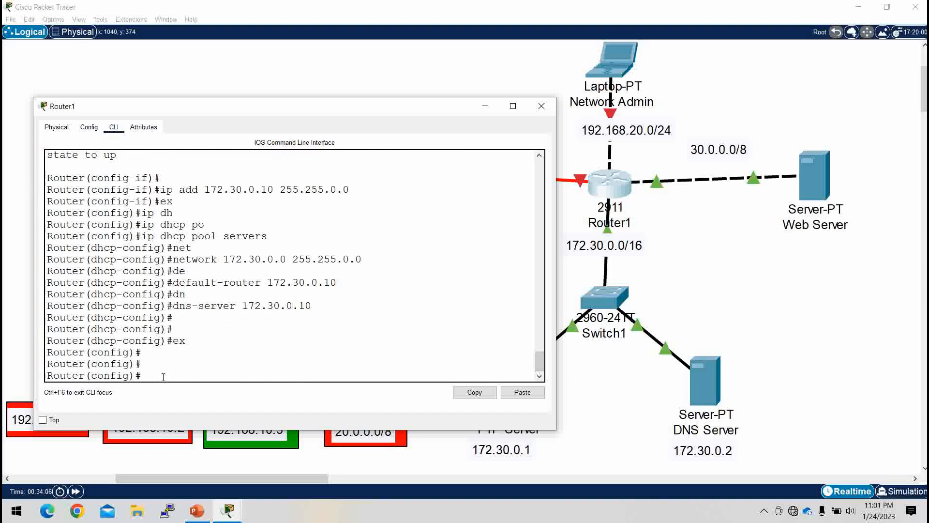
Step: Select Router1's serial interface se0/3/0 toward Router0 and enable it with no shutdown
text(int)
text( g)
key(BackSpace)
key(BackSpace)
text(se0/3/0)
key(Return)
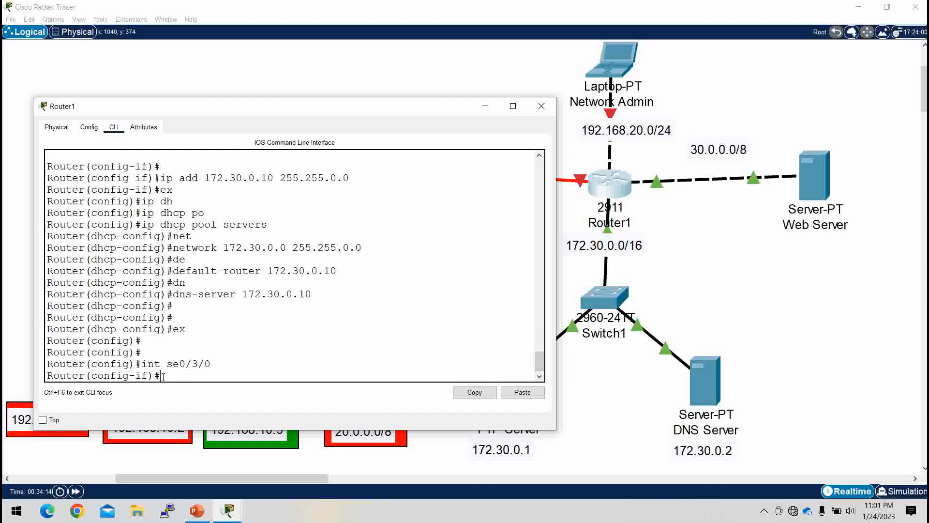
text(no sh)
key(Tab)
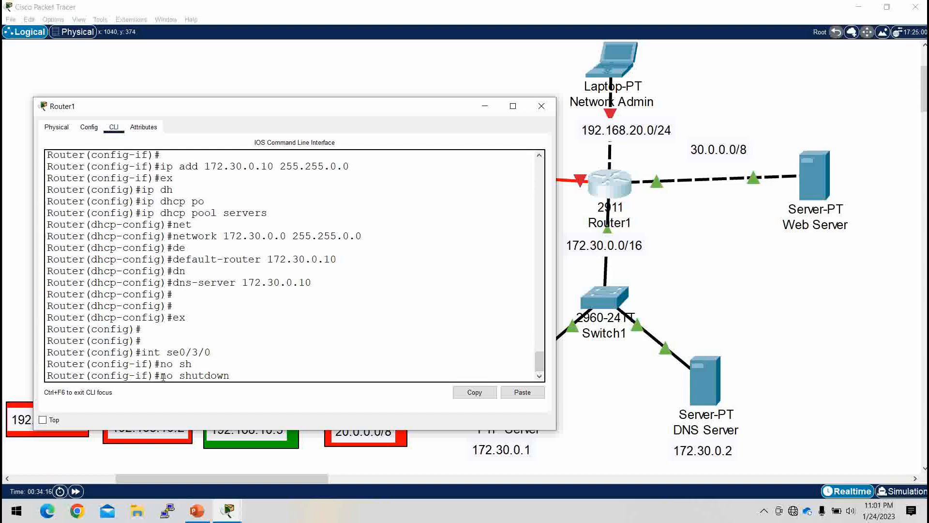
key(Return)
key(Return)
key(Return)
Step: Assign IP address 10.1.1.2 with mask 255.0.0.0 to the serial interface and return to global configuration mode
text(p)
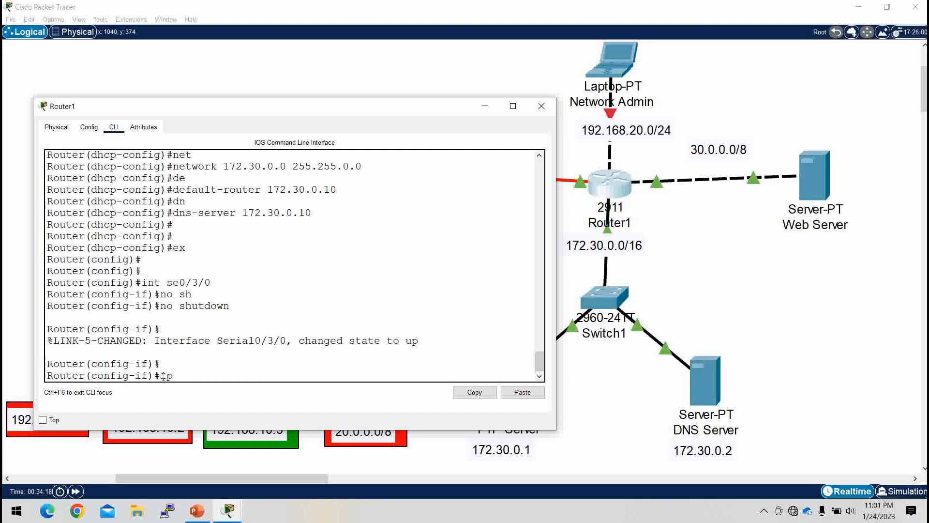
text( add 10.1.1.2)
text( 255.0.)
text(0.0.0)
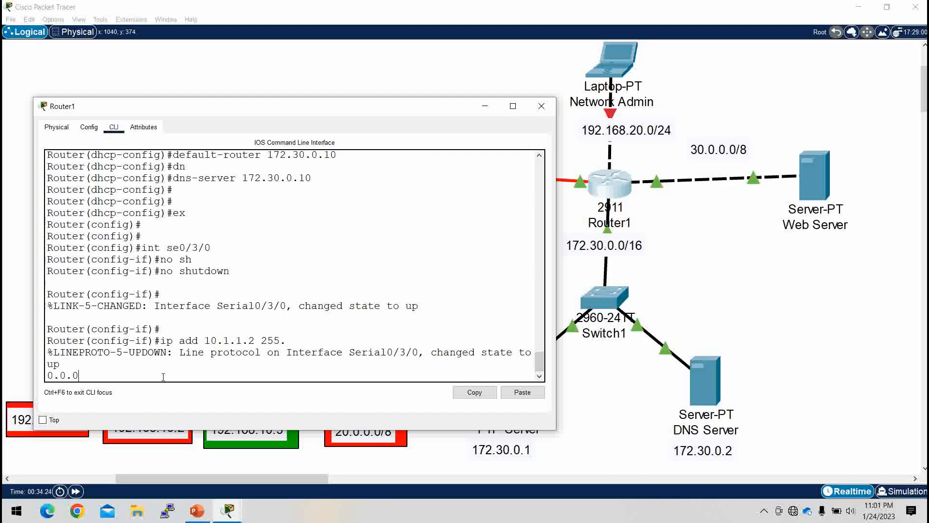
key(Return)
key(Return)
key(Return)
key(Return)
key(Return)
text(ex)
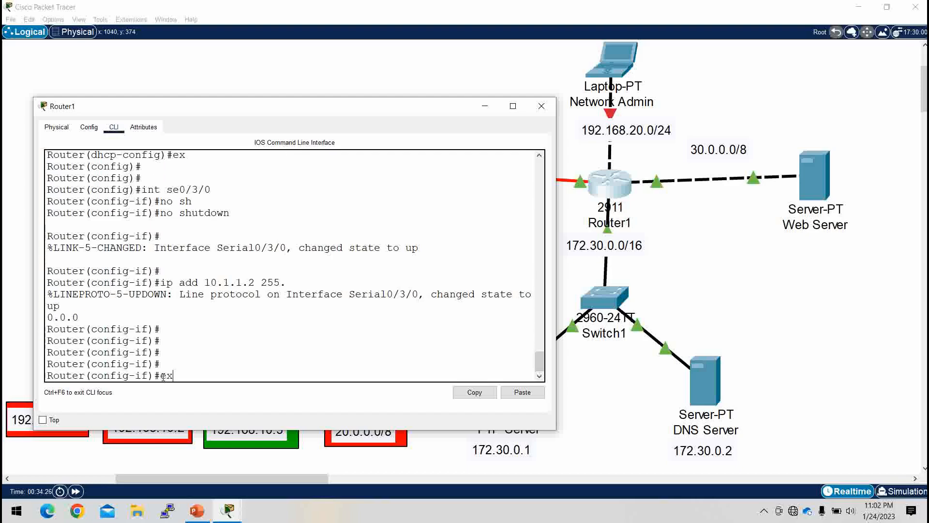
key(Return)
key(Return)
key(Return)
key(Return)
key(Return)
Step: Save Router1's configuration with do wr and minimize its window to show the topology
text(do wr)
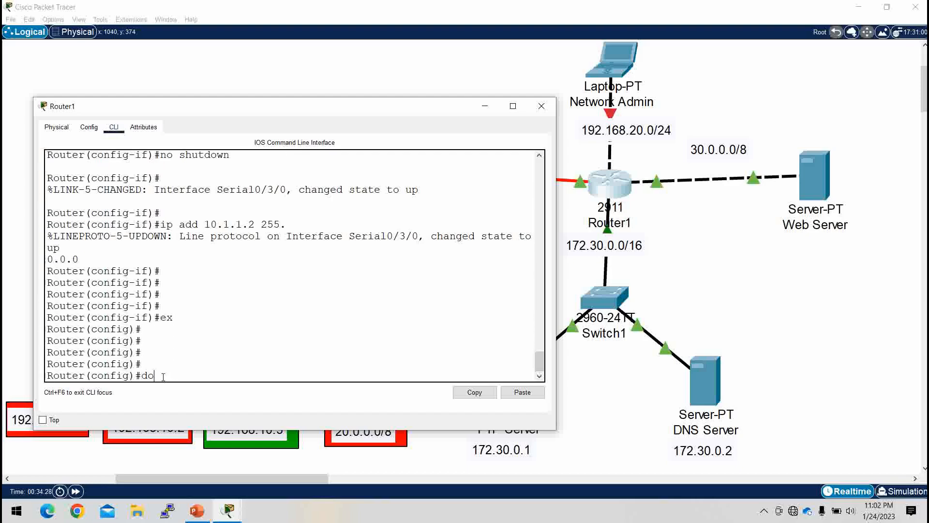
key(Return)
key(Return)
key(Return)
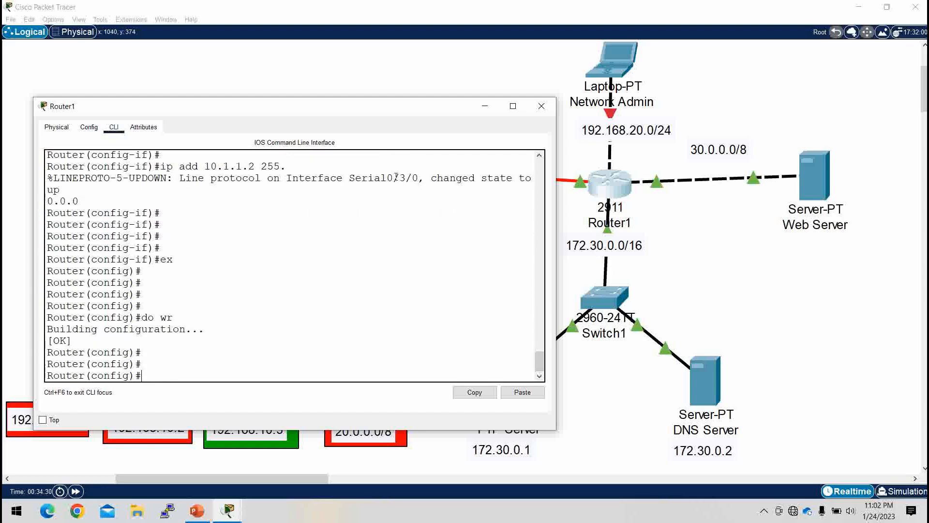
click(485, 106)
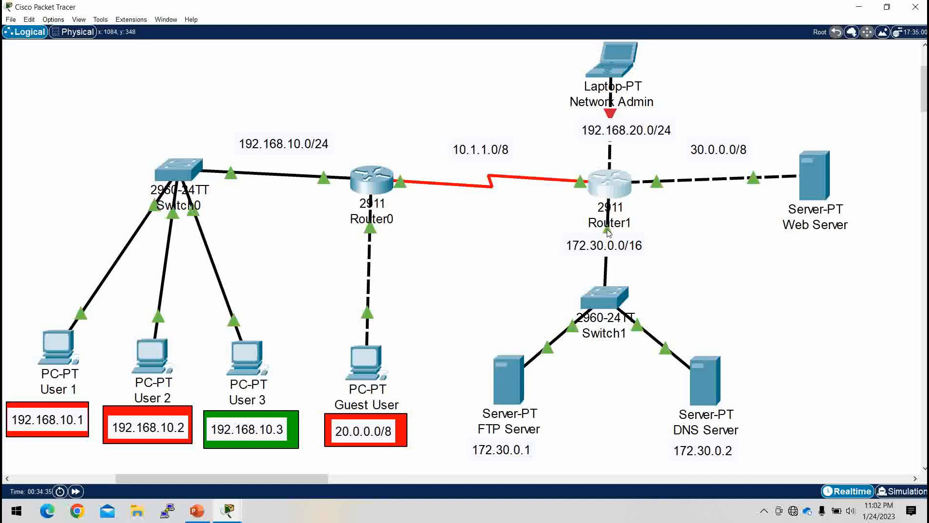
Step: Reopen Router1's command line and assign IP address 192.168.20.100 with mask 255.255.255.0 to interface gi0/0 facing the Network Admin laptop
click(608, 179)
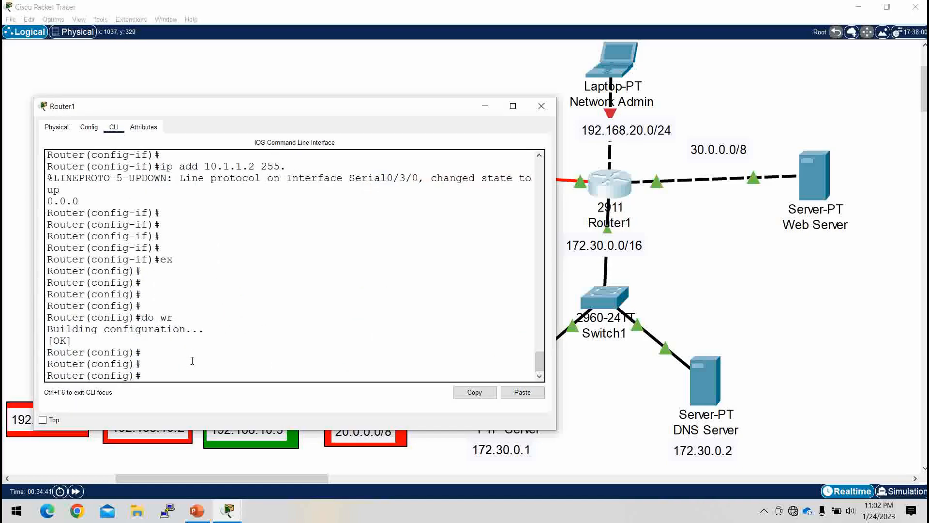
text(int gi0/0)
key(Return)
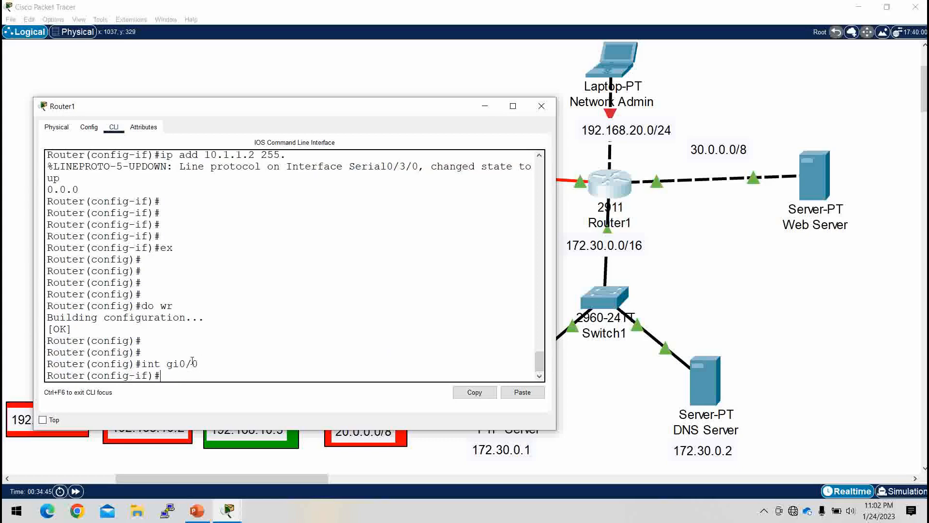
key(Return)
key(Return)
text(ip a)
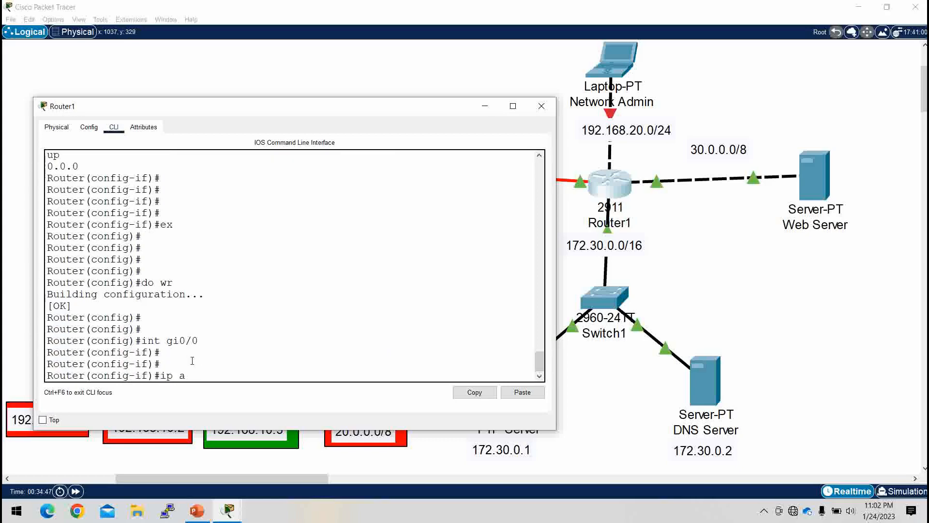
text(dd 192.168.20.100 255.25)
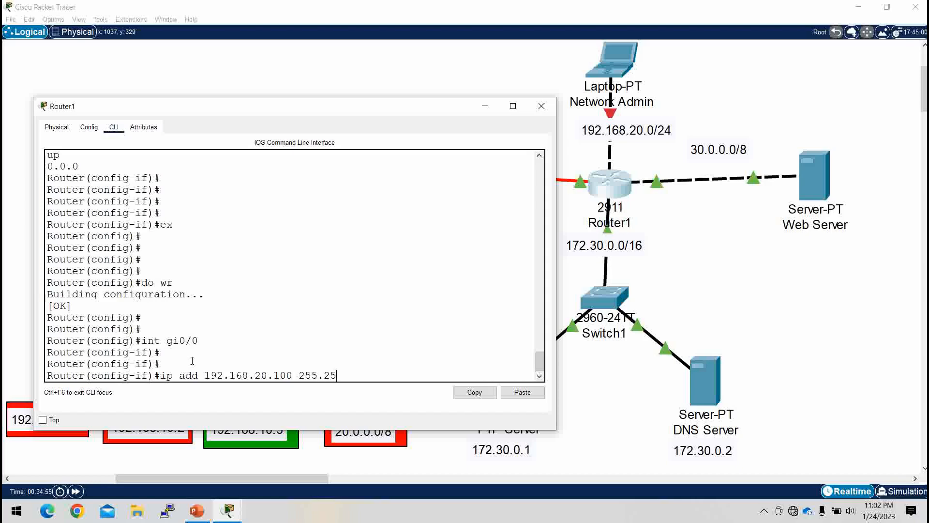
text(5.255.0)
key(Return)
Step: Enable Router1's interface gi0/0 with the no shutdown command
text(no sh)
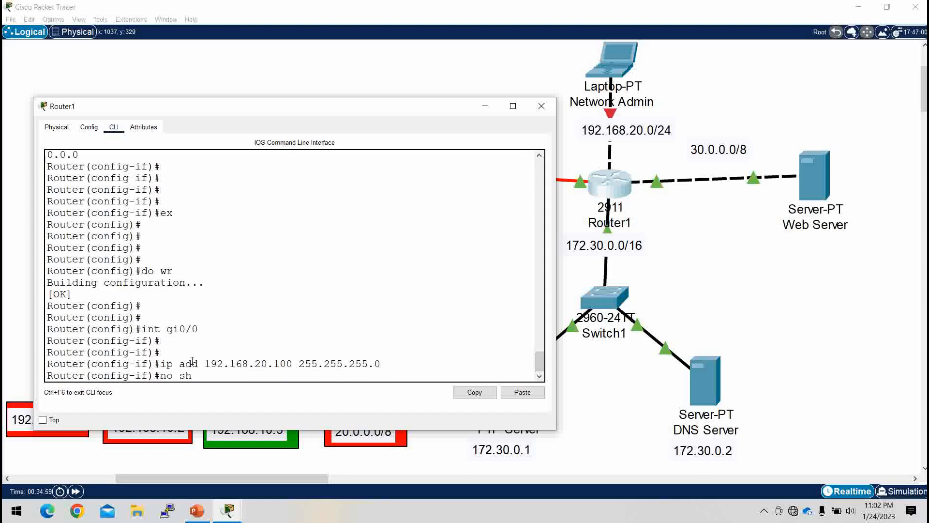
key(Tab)
key(Return)
key(Return)
key(Return)
key(Return)
Step: Return Router1 to global configuration mode and save its configuration with do wr, then minimize its window
key(Return)
key(Return)
key(Return)
key(Return)
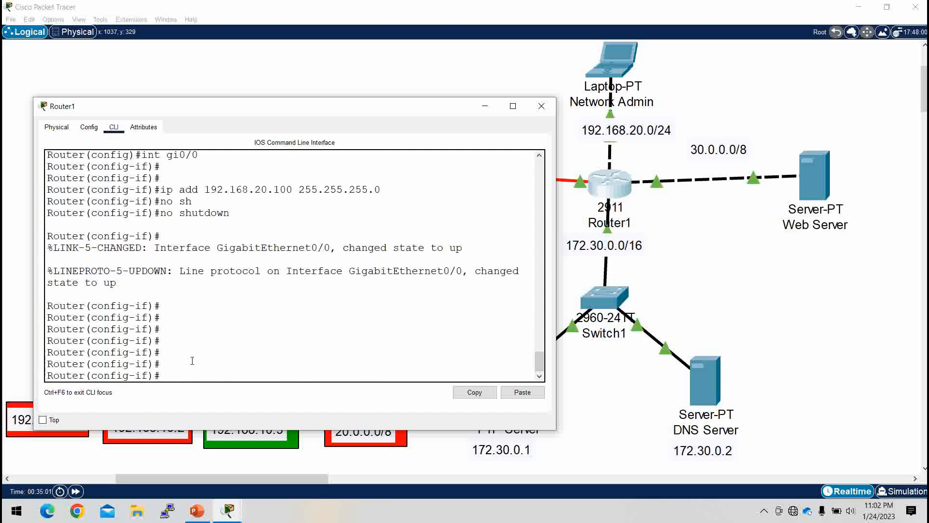
text(ex)
key(Return)
key(Return)
text(d)
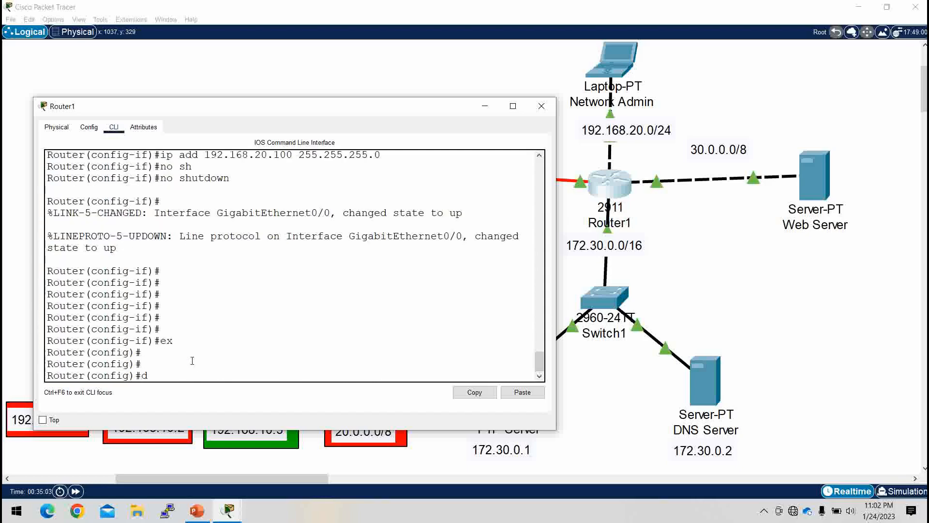
text(o wr)
key(Return)
key(Return)
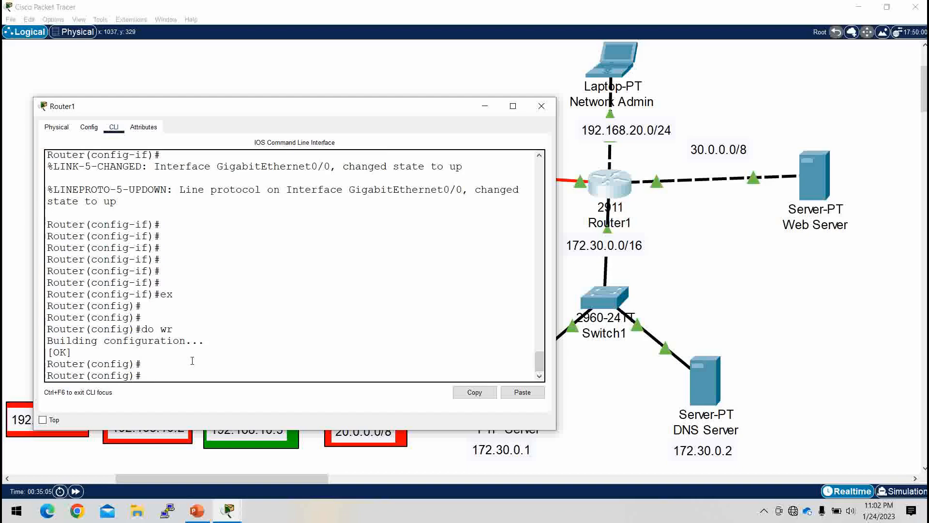
click(485, 106)
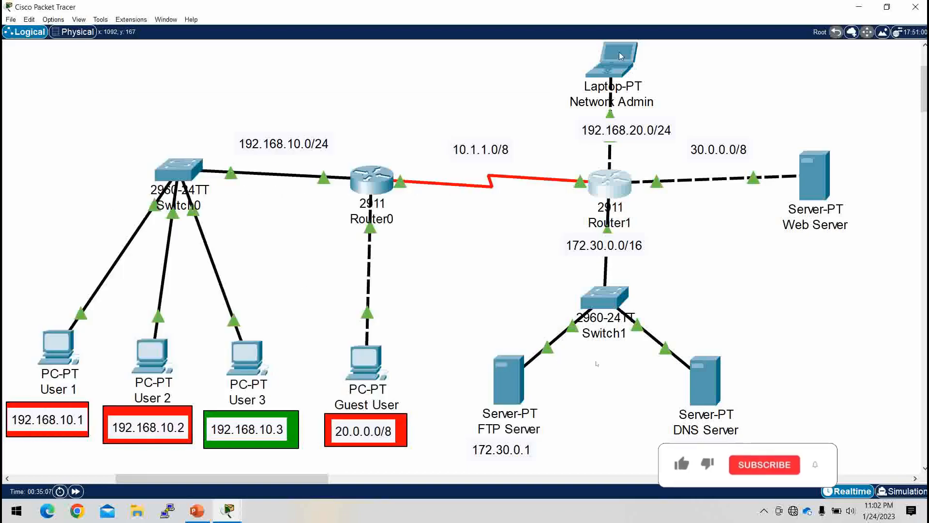
Step: Assign the Network Admin laptop static IPv4 address 192.168.20.1 with subnet mask 255.255.255.0
click(612, 57)
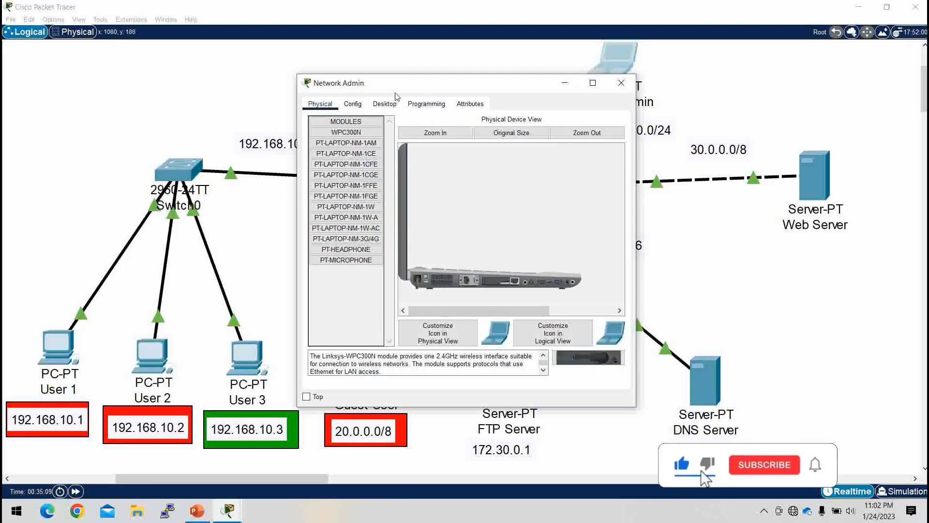
click(385, 104)
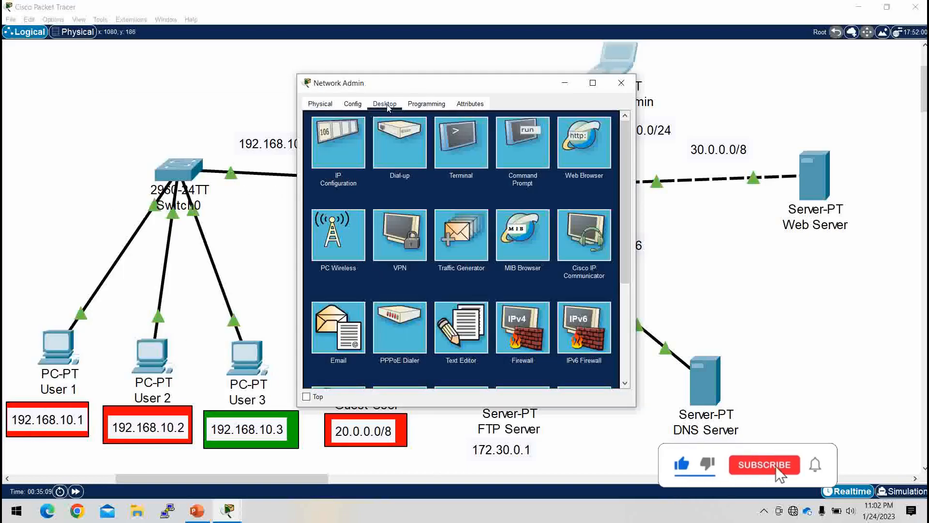
click(338, 161)
click(426, 175)
text(192)
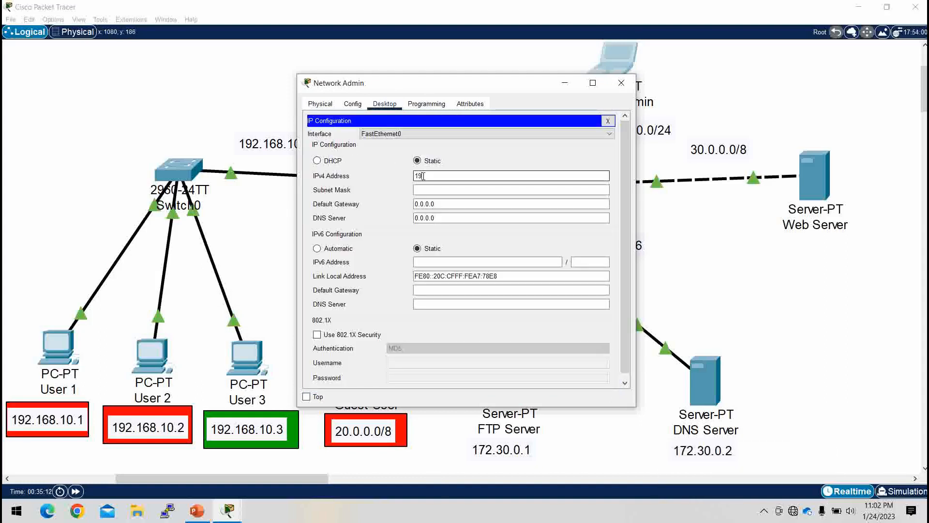
text(.168.20.1)
key(Tab)
key(Tab)
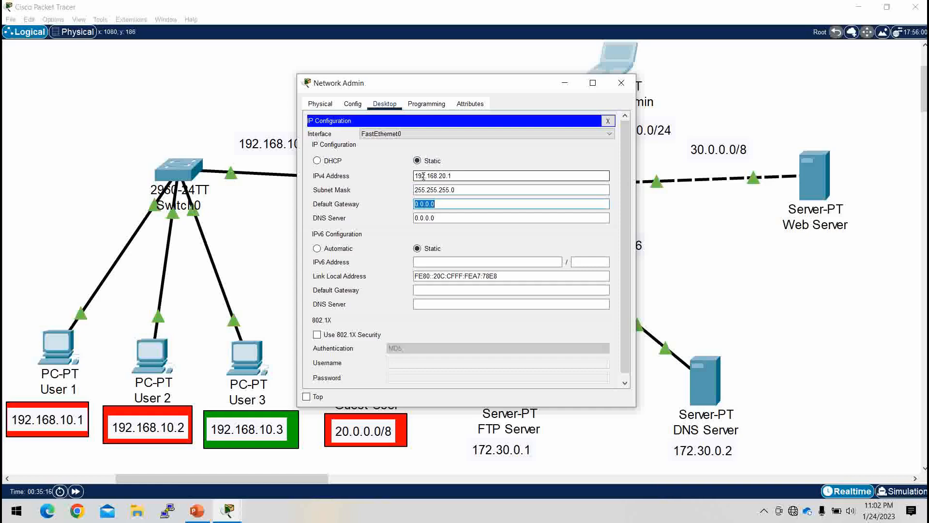
Step: Set the Network Admin laptop's default gateway to 192.168.20.100 and close its window
text(192.168.20.1)
click(622, 84)
Step: Assign the Web Server static IPv4 address 30.0.0.2 with subnet mask 255.0.0.0
click(803, 175)
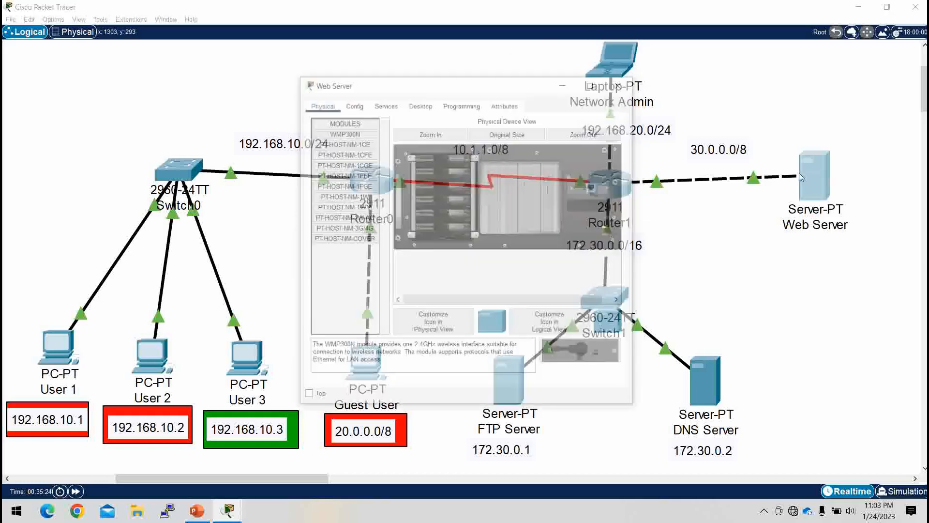
click(419, 103)
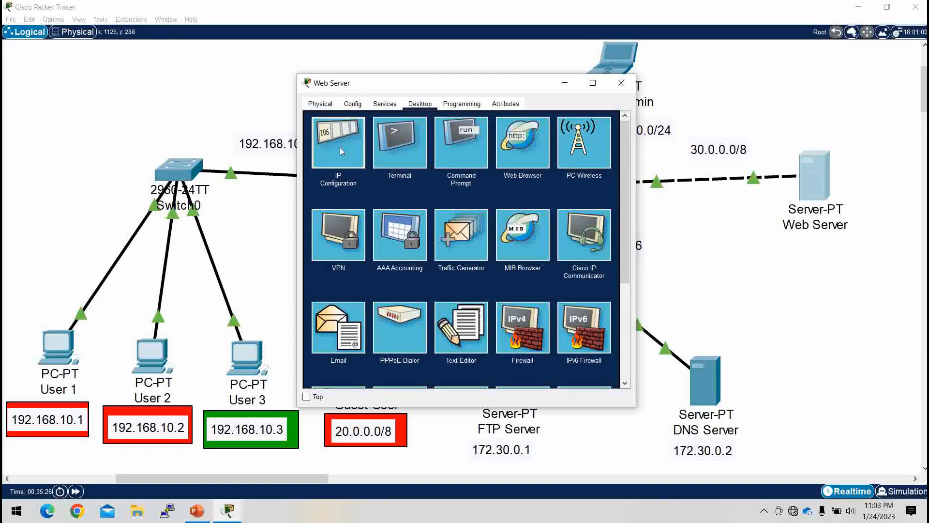
click(340, 147)
text(3)
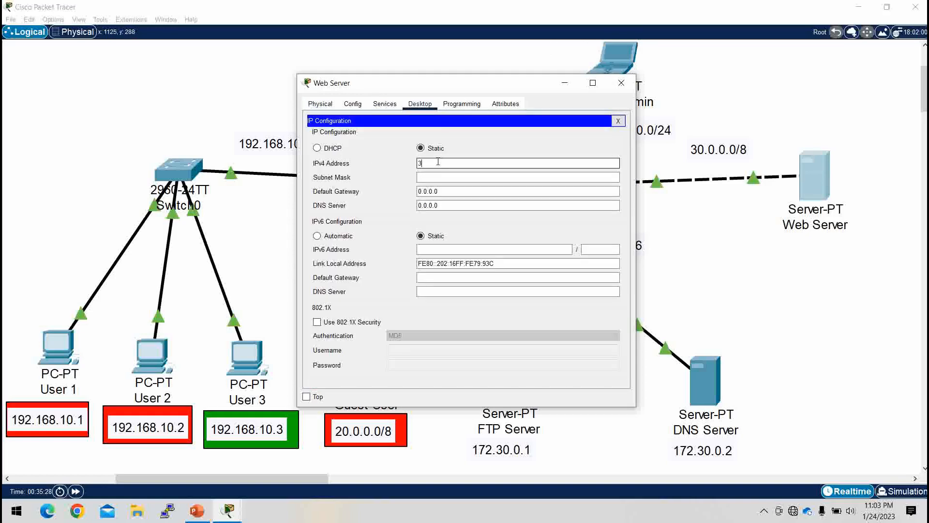
text(0.0.0.2)
key(Tab)
key(Tab)
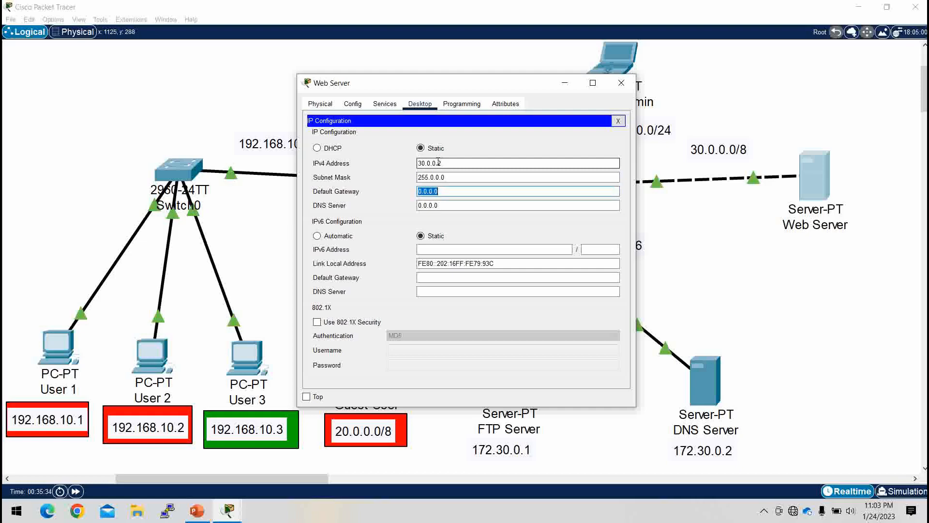
Step: Set the Web Server's default gateway to 30.0.0.1 and minimize its window
text(30.0.0.1)
click(564, 83)
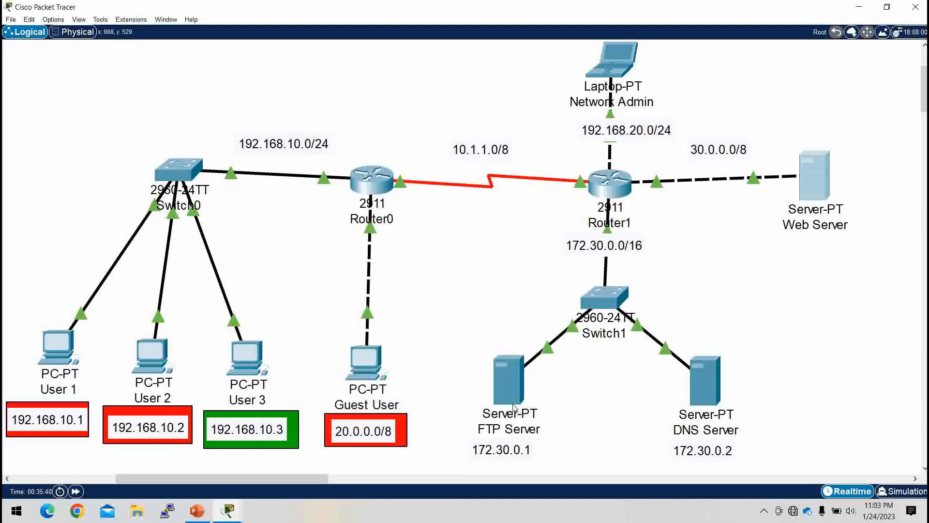
Step: Switch the FTP Server's IP configuration to DHCP so it obtains its address automatically, and close its window
click(506, 388)
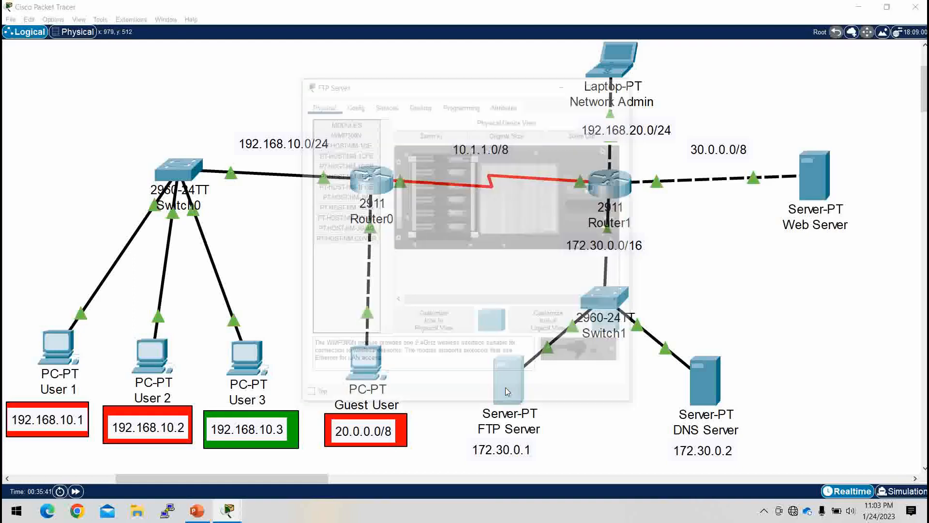
click(413, 105)
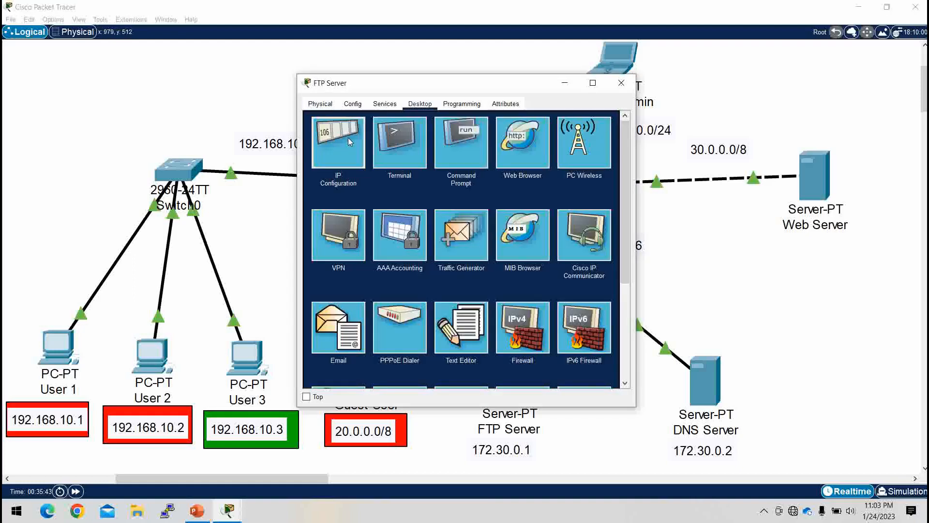
click(347, 137)
click(338, 150)
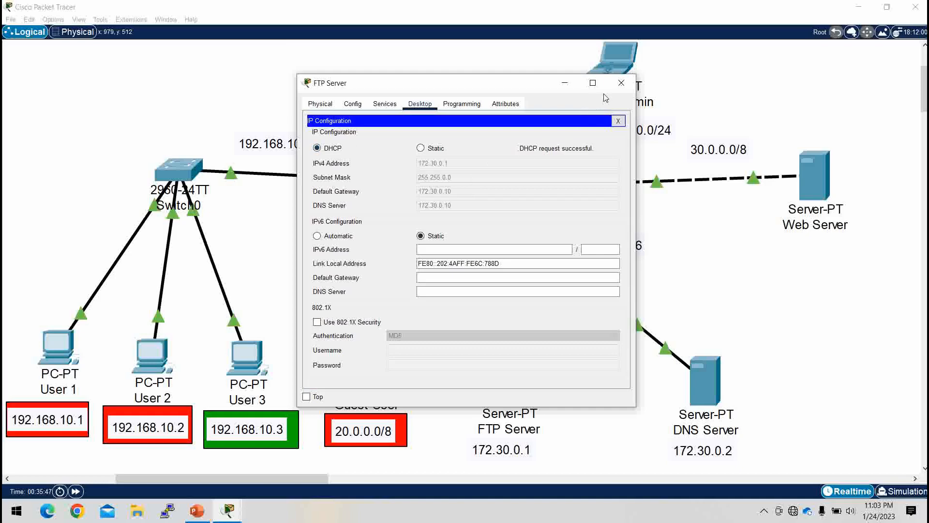
click(627, 85)
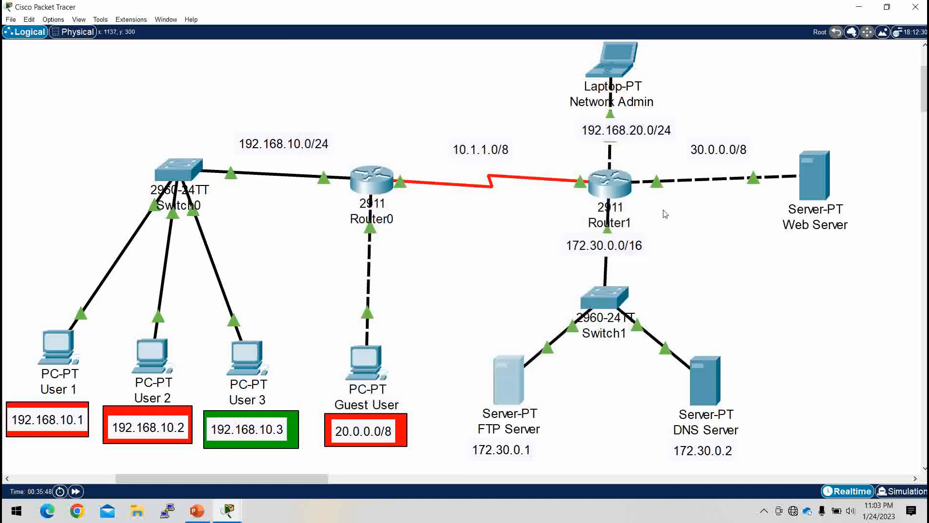
Step: Switch the DNS Server's IP configuration to DHCP and close its window
click(708, 405)
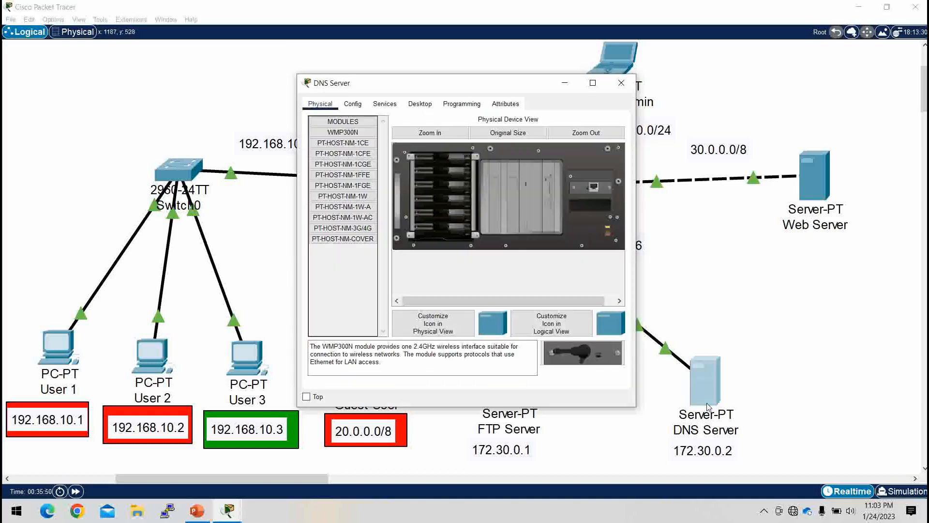
click(418, 106)
click(330, 146)
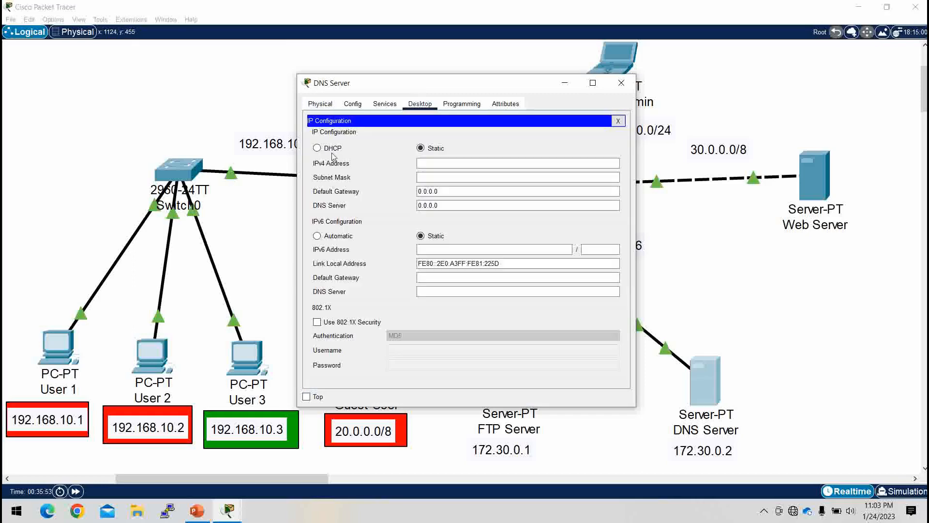
click(333, 149)
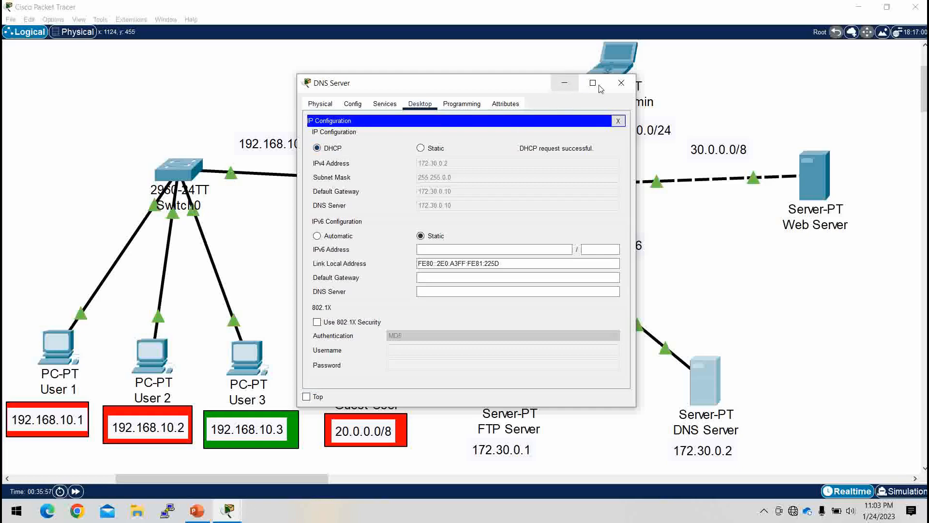
click(621, 83)
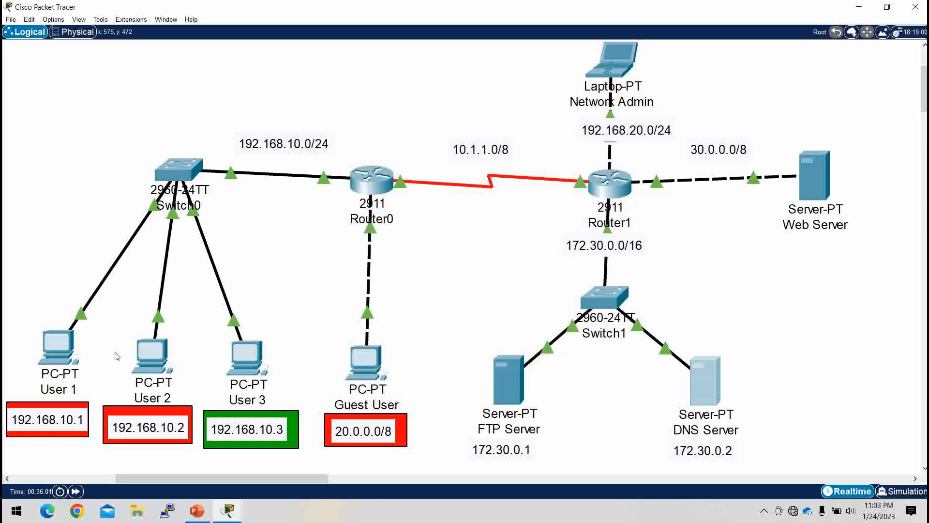
Step: Open the command prompt on User 1 and ping User 2 at 192.168.10.2
click(57, 347)
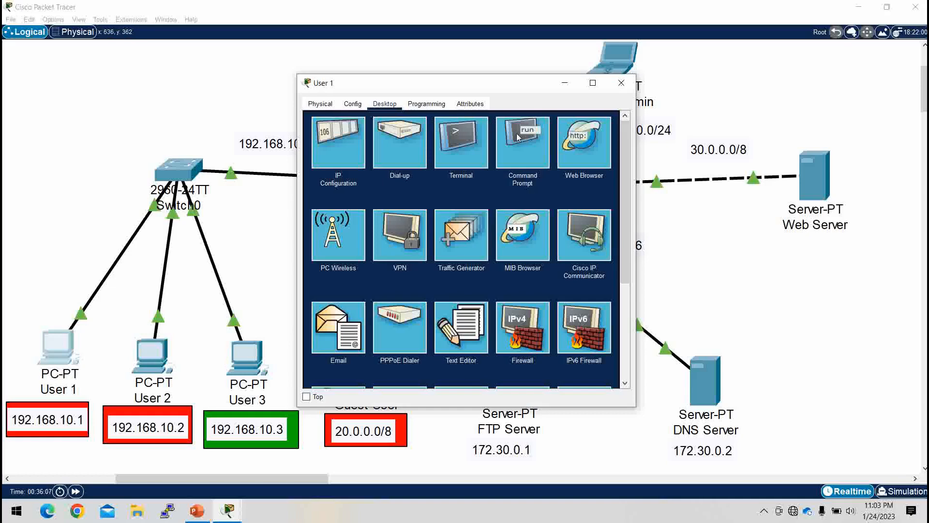
click(515, 135)
text(pi)
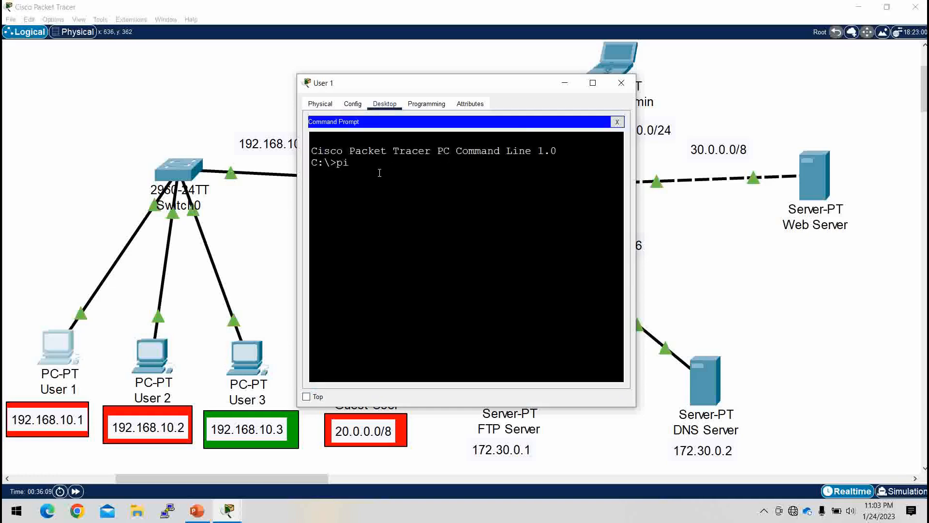
text(ng 192.168.10.2)
key(Return)
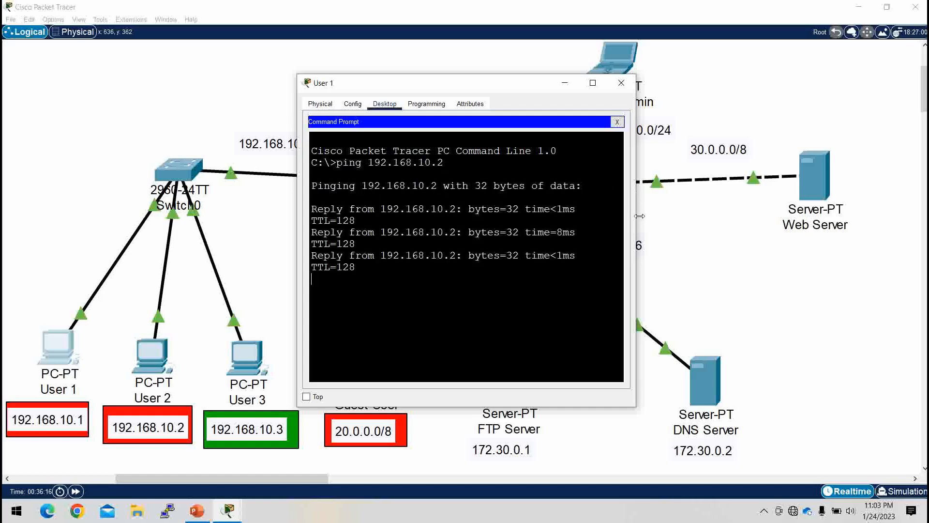
Step: Widen User 1's window and ping 192.168.20.2 to test reachability of the Network Admin subnet
drag(640, 214, 770, 215)
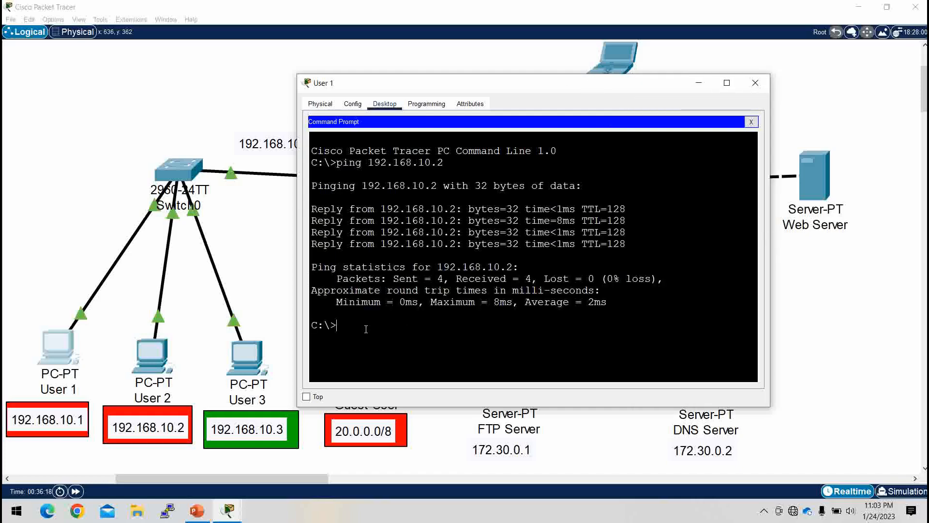
text(ping 192.168.20.2)
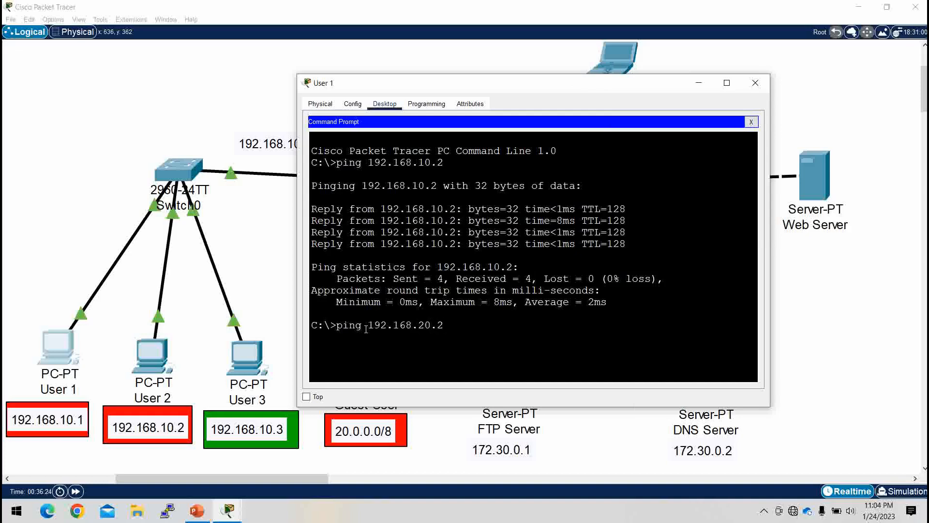
key(Return)
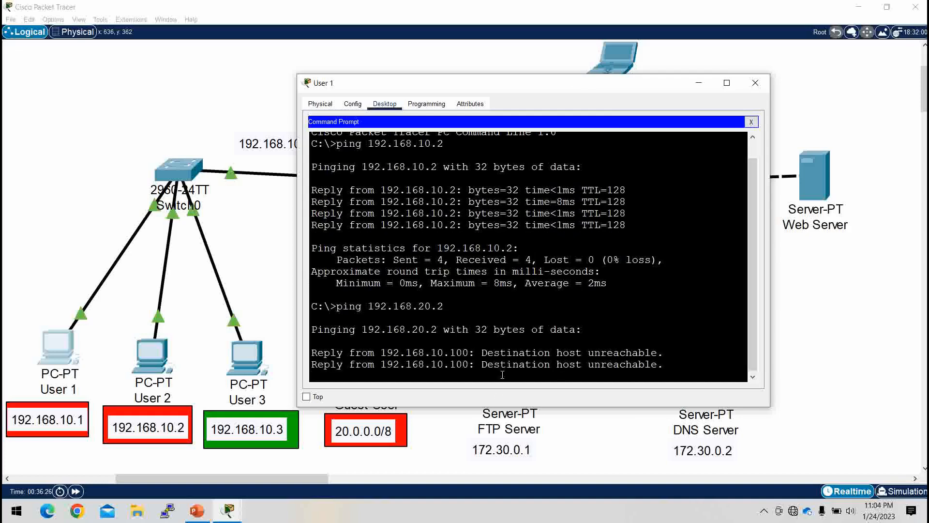
click(698, 83)
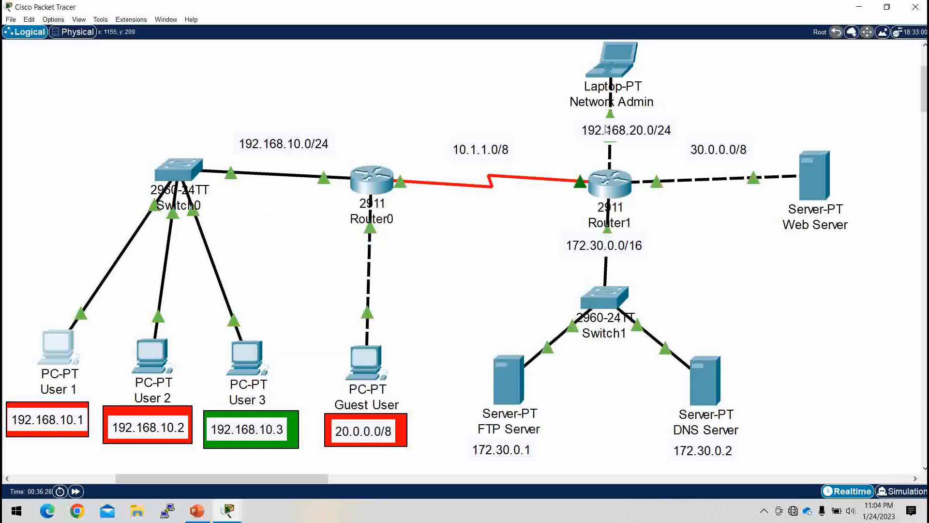
Step: Open Router0's command line at the global configuration prompt
click(370, 184)
key(Return)
key(Return)
key(Return)
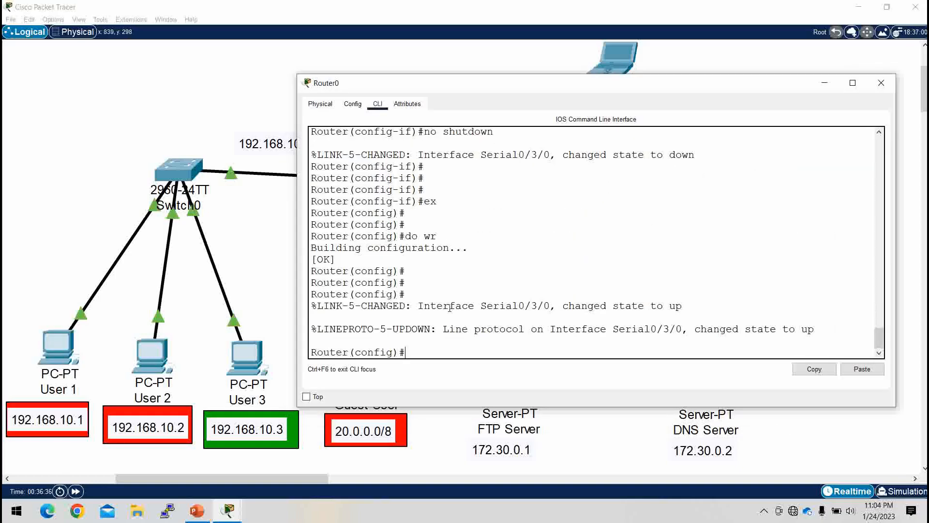
text(ip)
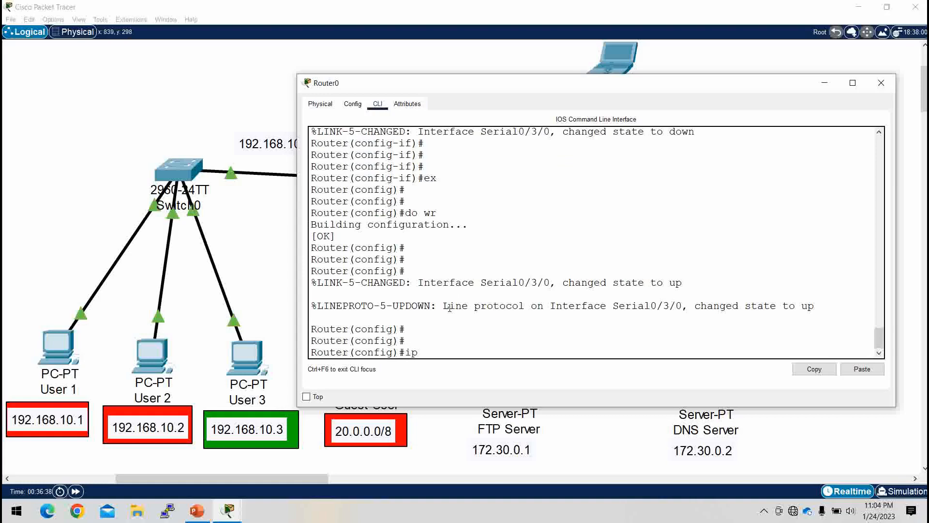
key(BackSpace)
key(BackSpace)
text(rputer rip)
key(Return)
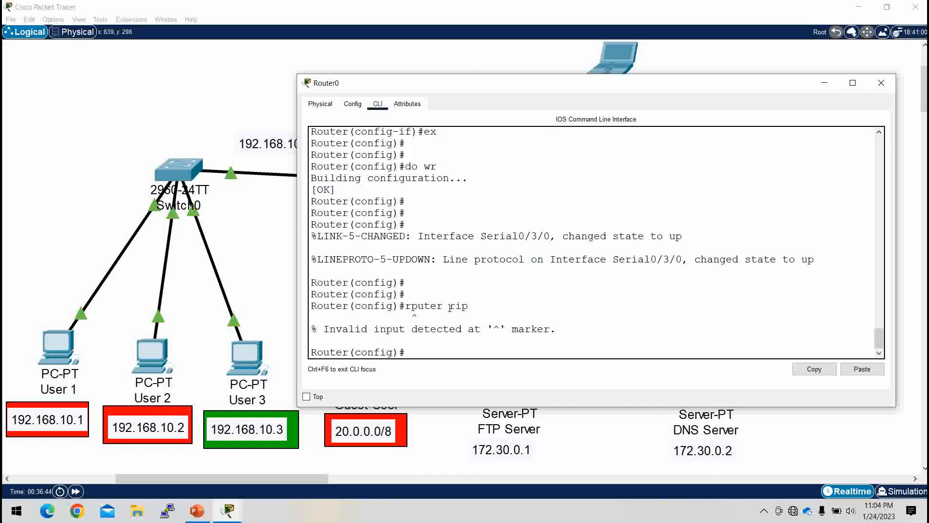
Step: Enter RIP routing configuration mode on Router0 with the router rip command
text(router rip)
key(Return)
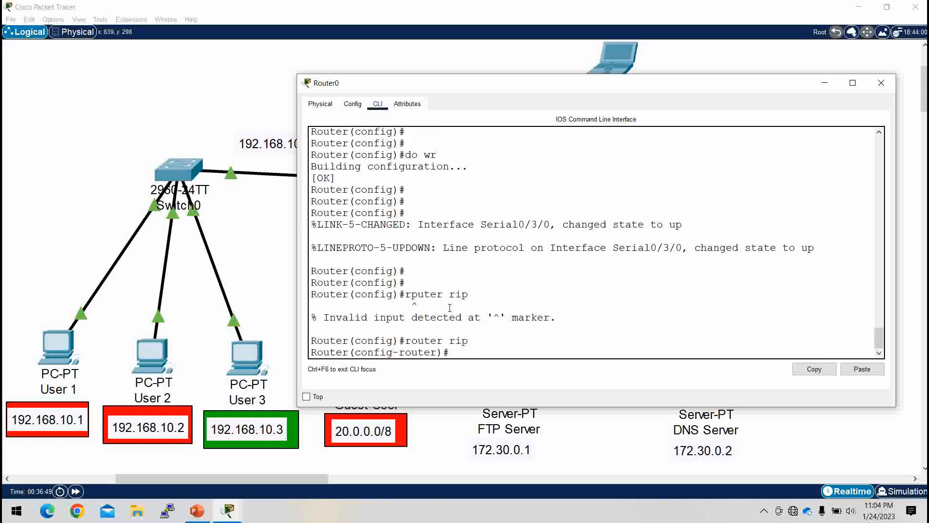
Step: Set Router0's RIP process to version 2
text(ver)
key(Tab)
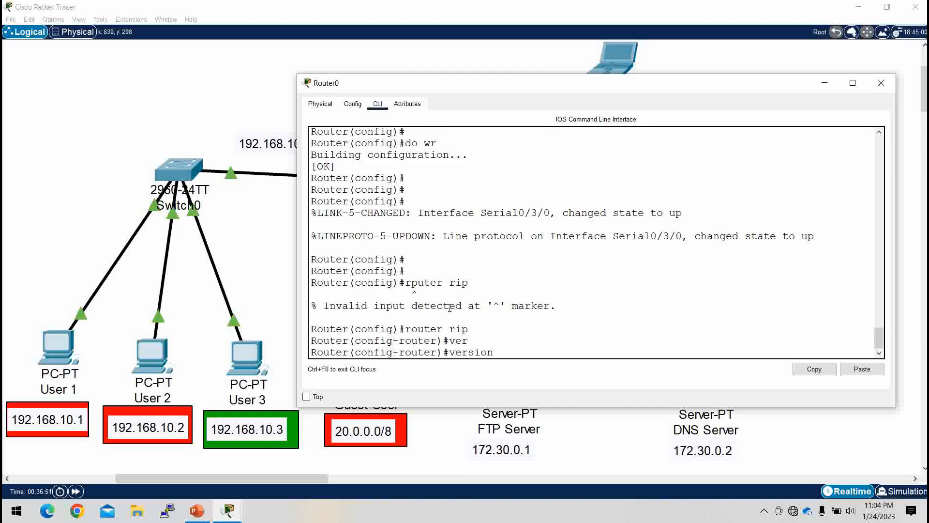
text(2)
key(Return)
key(Return)
key(Return)
Step: Advertise network 192.168.10.0 in Router0's RIP process, moving the router window aside to expose the topology
text(nfig-router)#n)
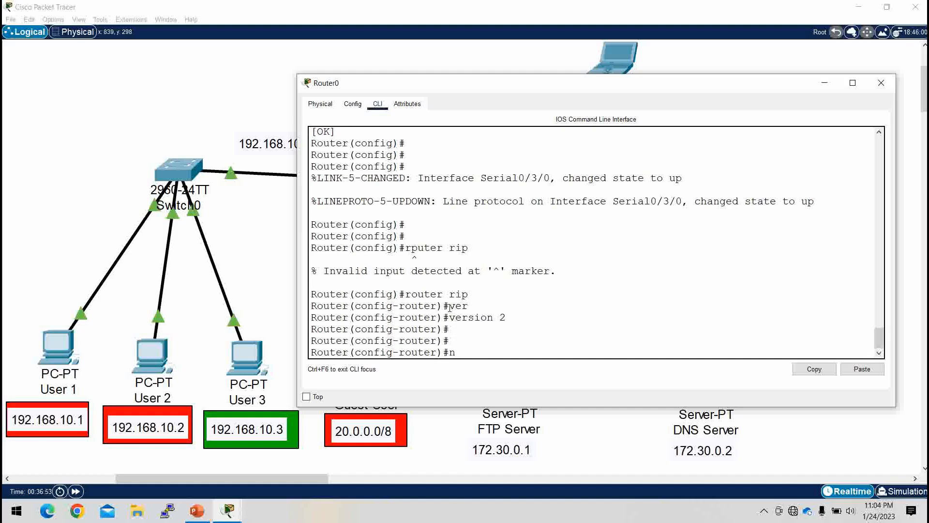
text(et)
key(Tab)
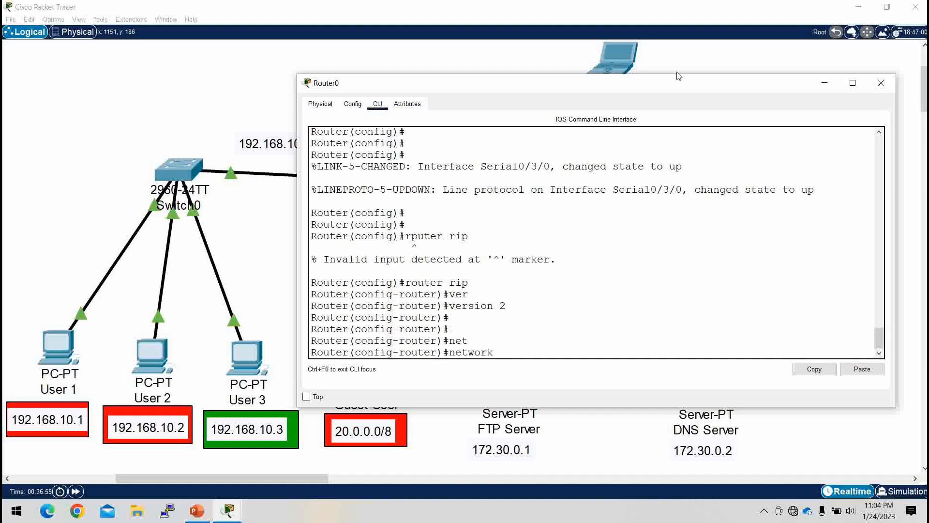
drag(736, 83, 836, 75)
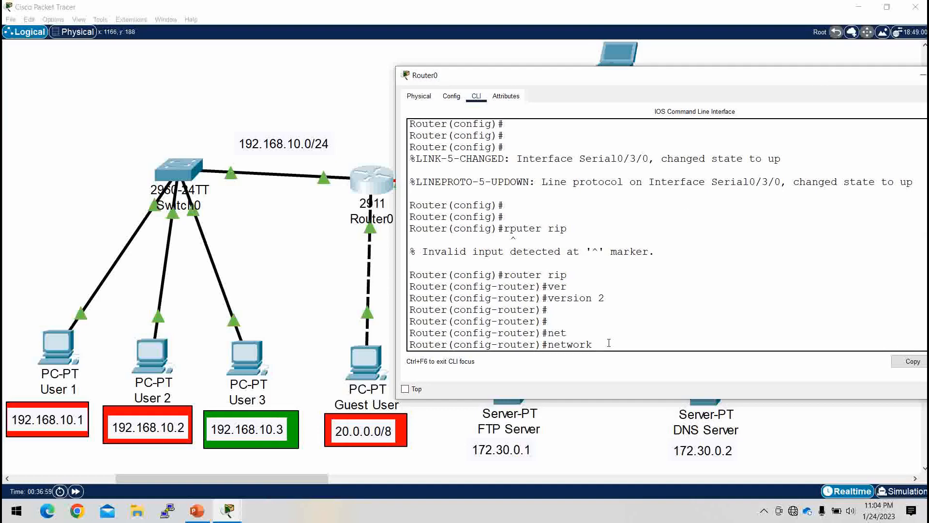
text(192.168.10.0)
key(Return)
Step: Add the Guest User network 20.0.0.0 to Router0's RIP process
text(net)
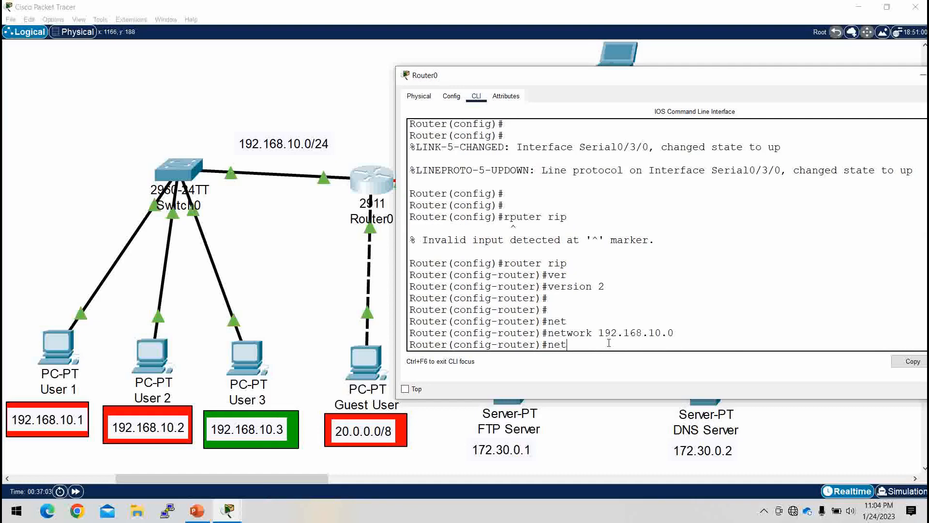
key(Tab)
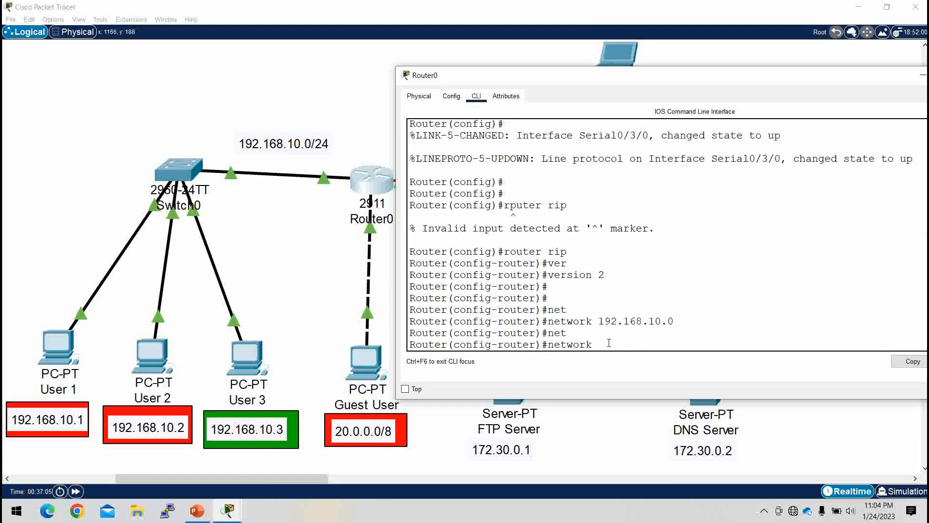
text(192)
text(.)
key(BackSpace)
key(BackSpace)
key(BackSpace)
key(BackSpace)
text(20.0.0.0)
key(Return)
Step: Add the serial link network 10.1.1.0 to Router0's RIP process
text(nfig-router)#n)
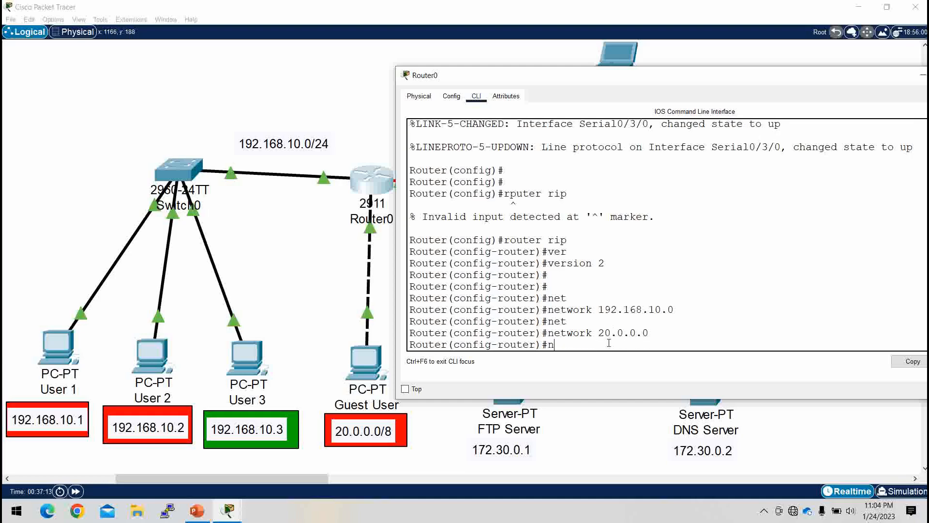
text(e)
key(Tab)
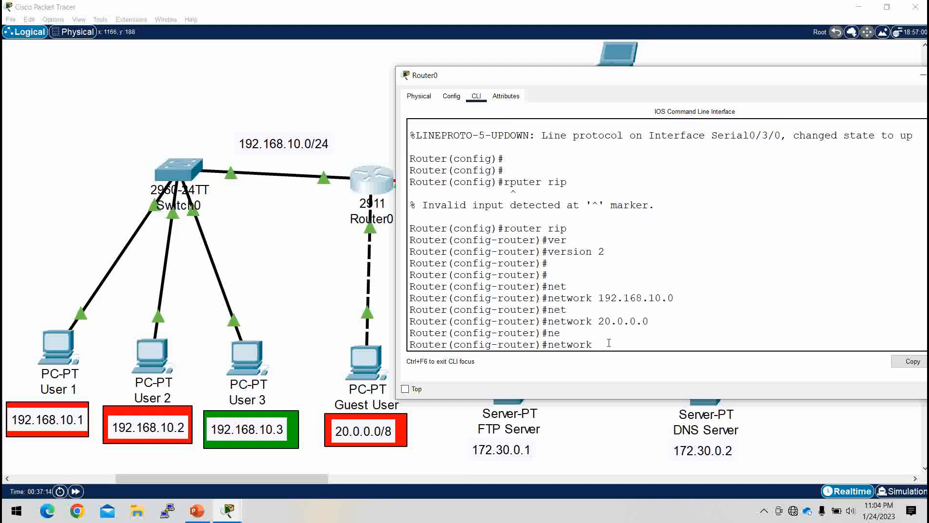
text(10.1.1.0)
key(Return)
key(Return)
key(Return)
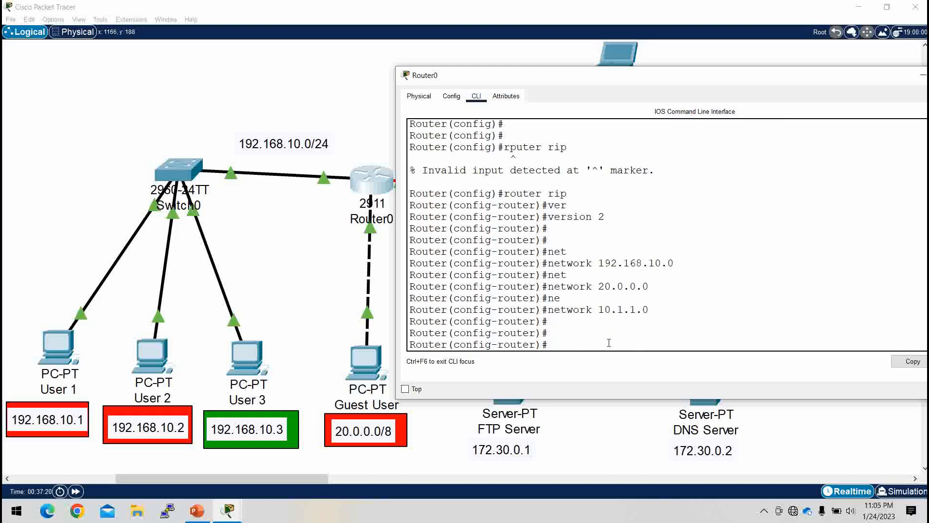
Step: Exit RIP configuration mode on Router0, save the configuration with do wr, and minimize the router window
text(ex)
key(Return)
text(do wr)
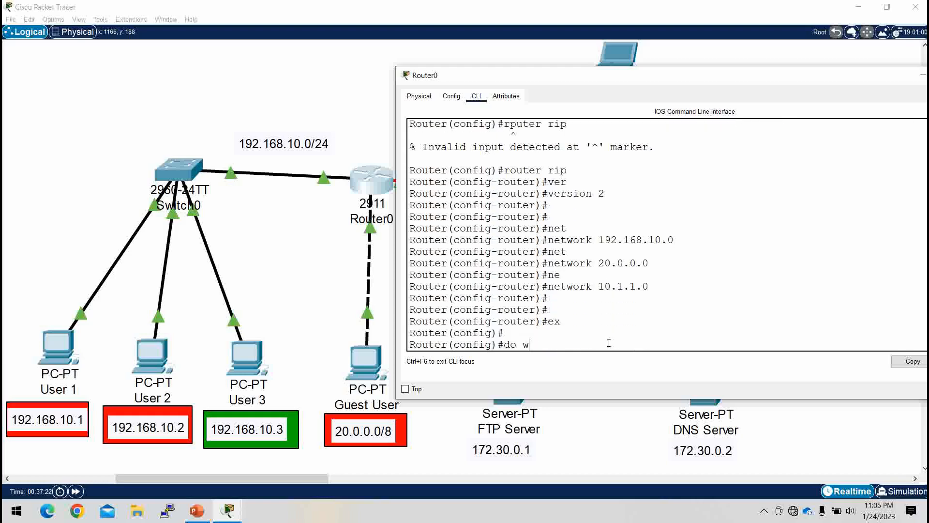
key(Return)
key(Return)
key(Return)
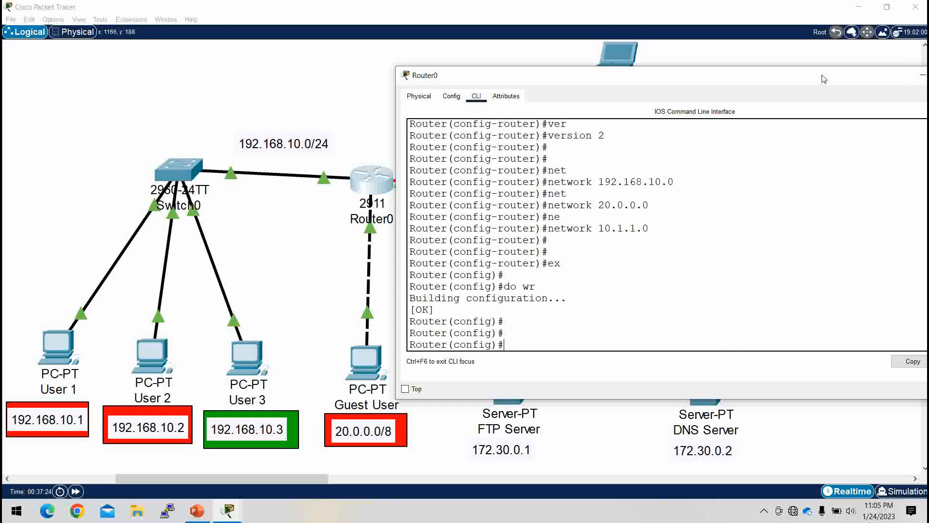
drag(814, 81, 675, 105)
click(783, 97)
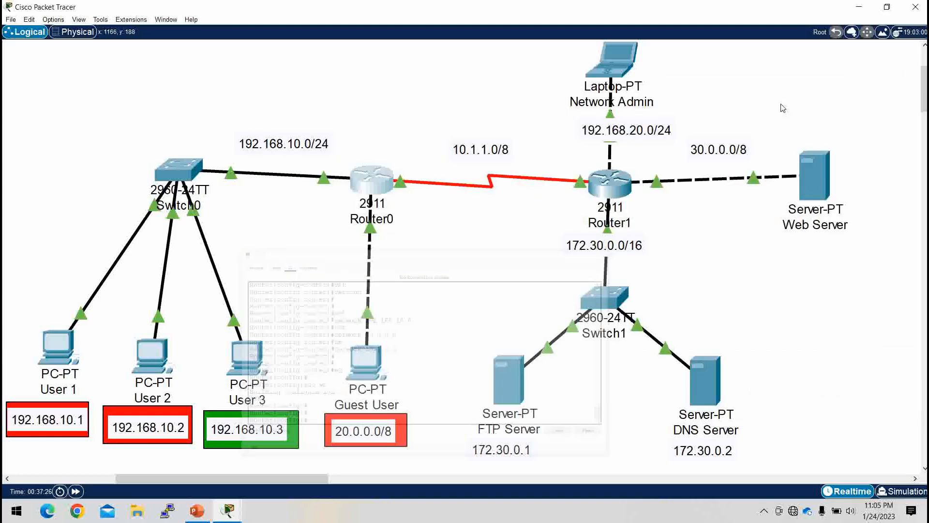
Step: Enter RIP configuration mode on Router1 with router rip and set the protocol to version 2
click(606, 182)
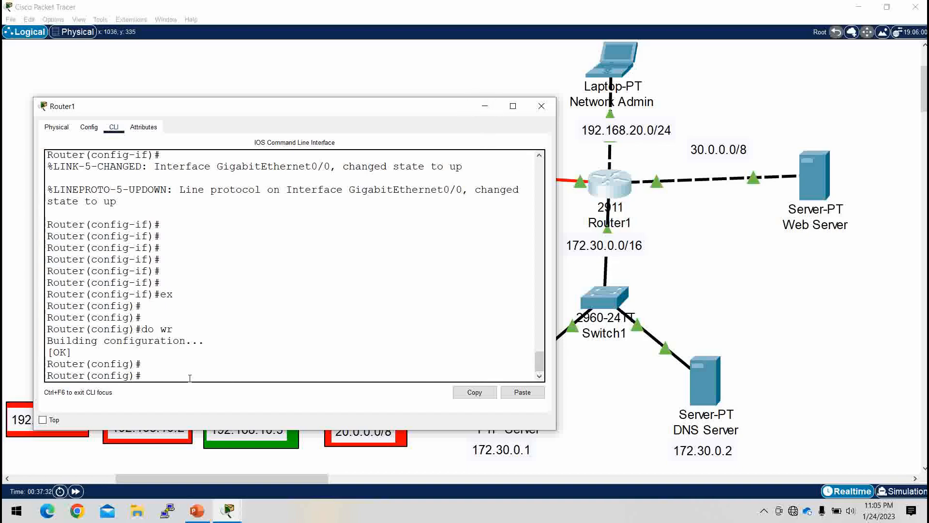
text(router rip)
key(Return)
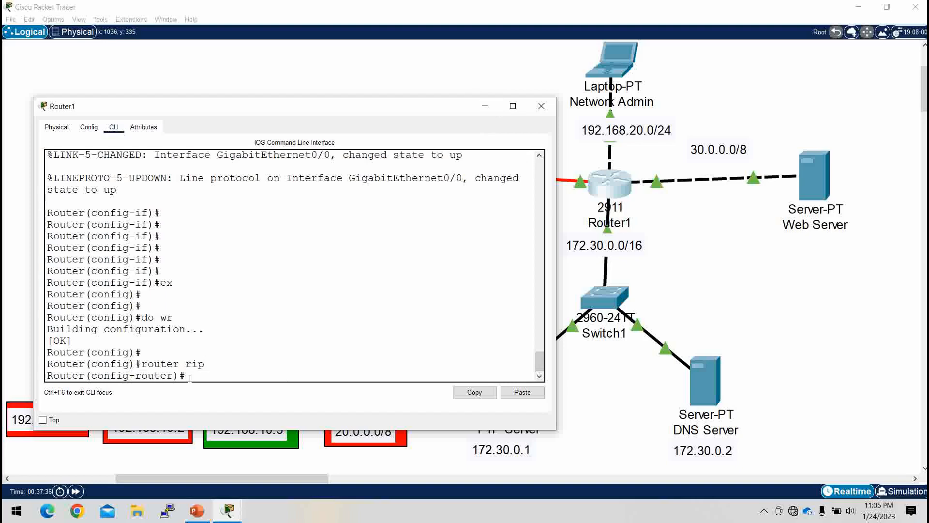
text(ver)
key(Tab)
text(2)
key(Return)
key(Return)
key(Return)
key(Return)
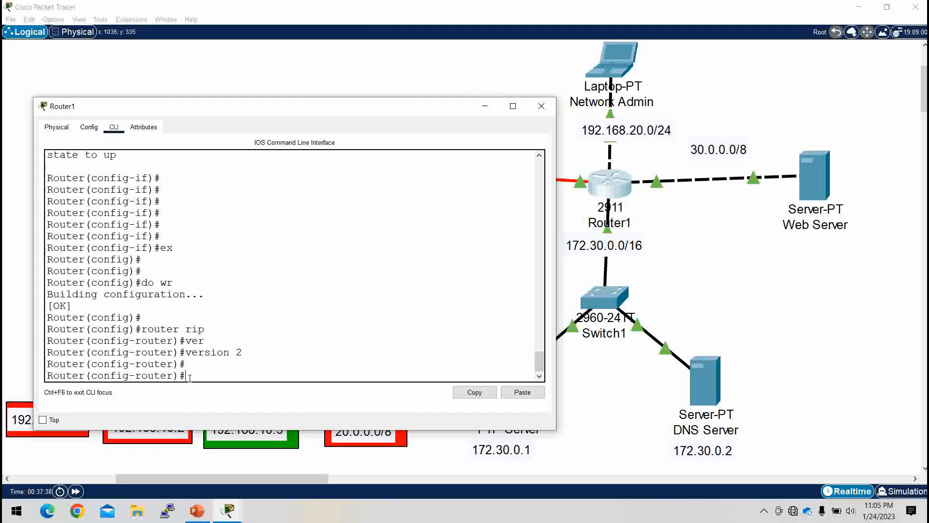
Step: Advertise the Network Admin subnet 192.168.20.0 in Router1's RIP process
text(net)
key(Tab)
text(1)
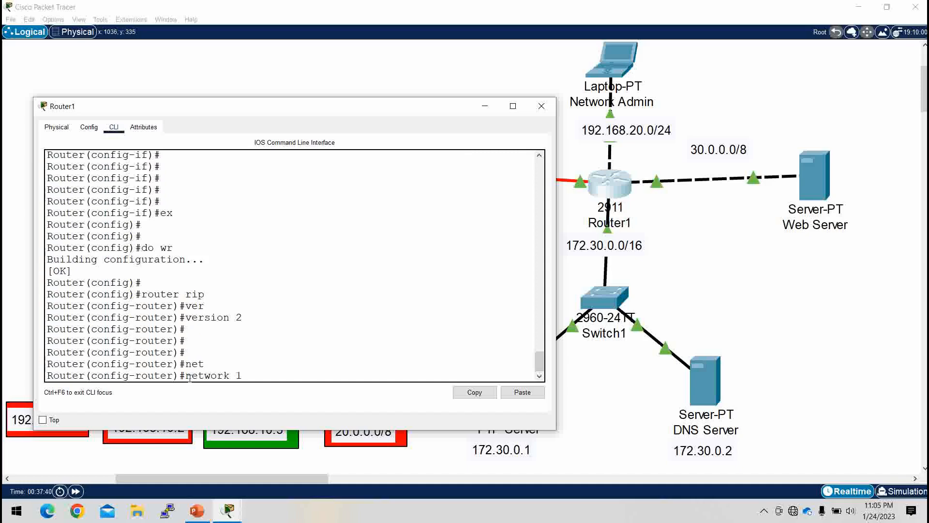
text(92.168.)
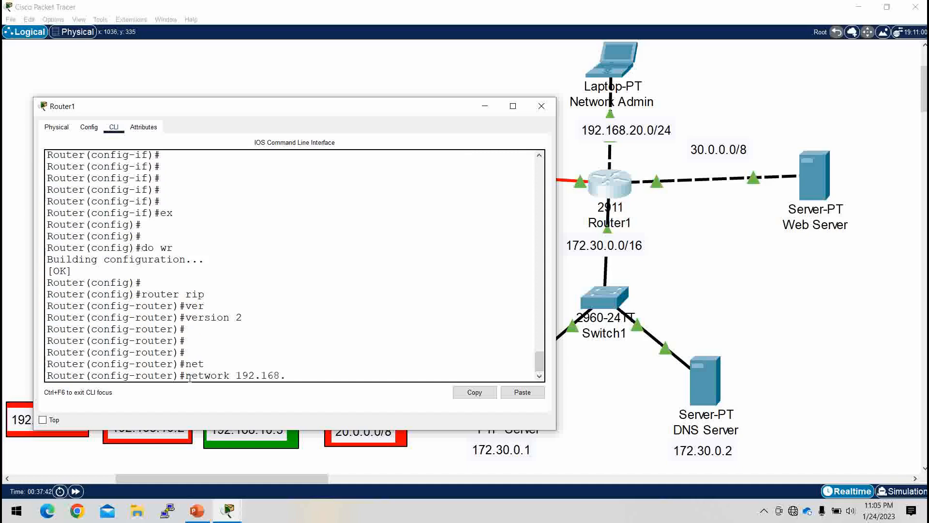
text(20.0)
key(Return)
Step: Add the Web Server network 30.0.0.0 to Router1's RIP process
text(net)
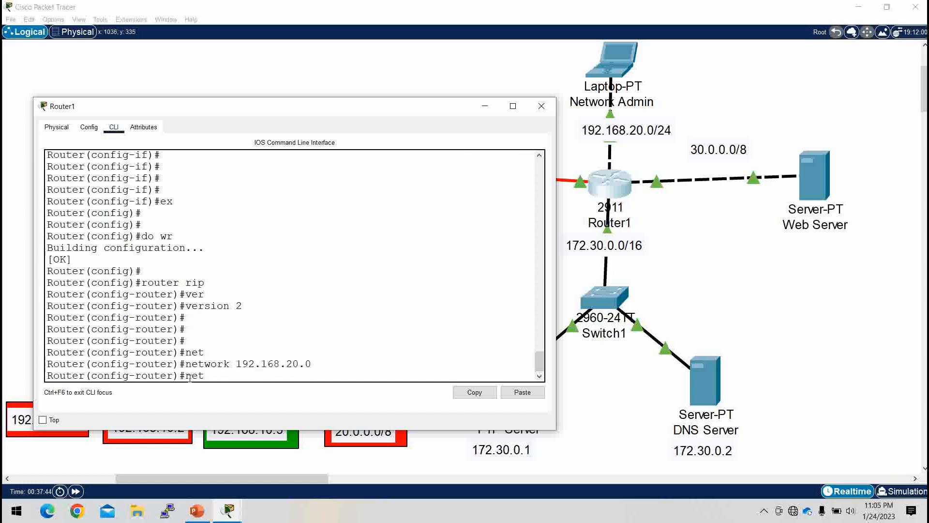
key(Tab)
text(30.0)
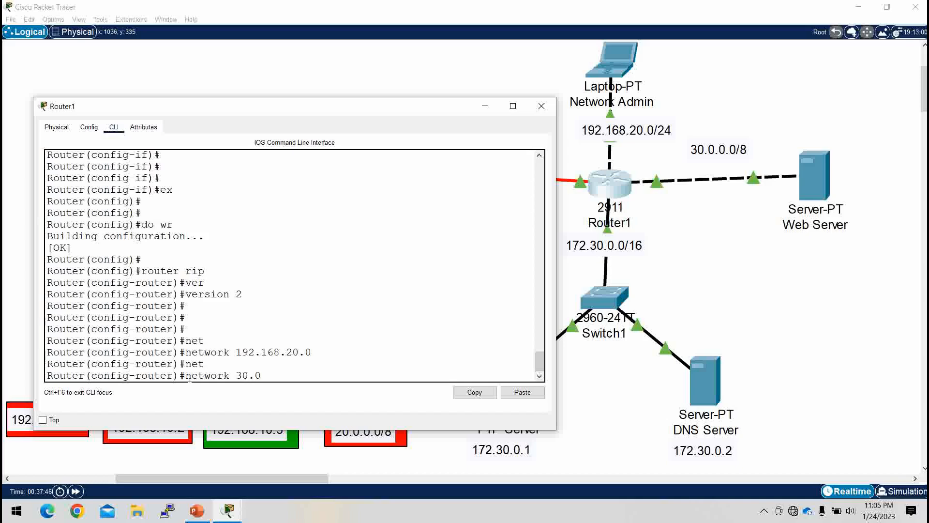
text(.0.0.)
key(Return)
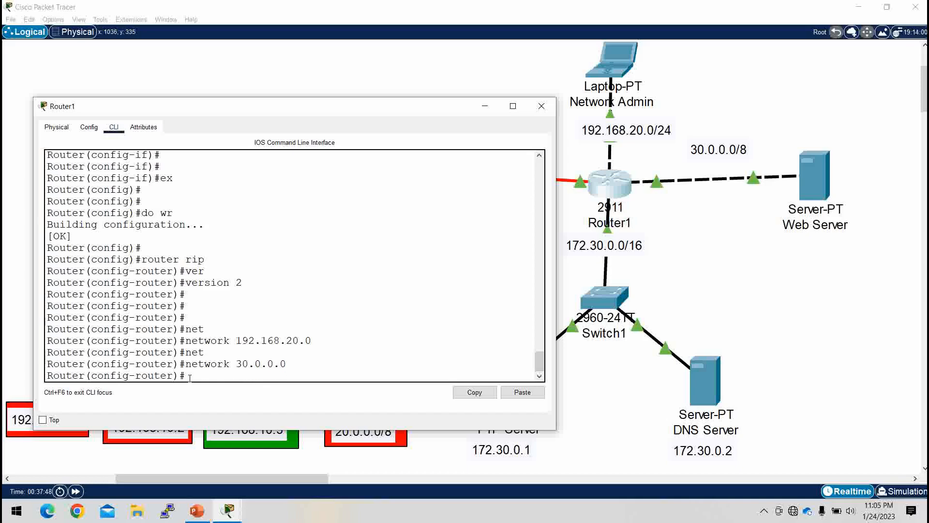
Step: Add the FTP and DNS server network 172.30.0.0 to Router1's RIP process
text(net)
key(Tab)
text(172)
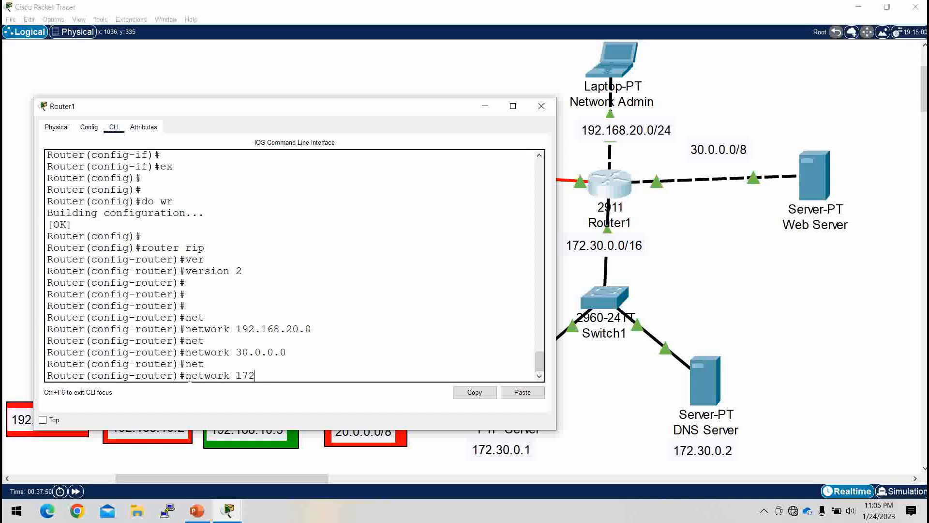
text(.30.0.0)
key(Return)
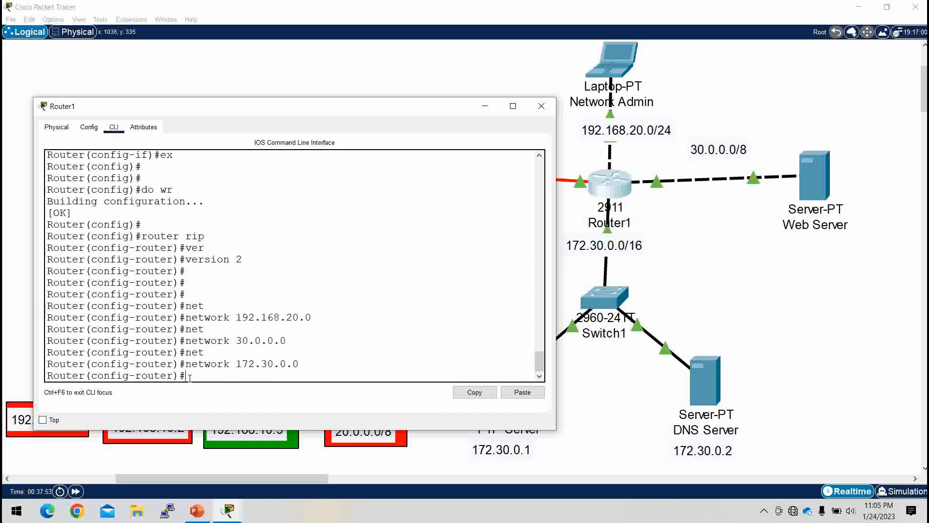
Step: Add the serial link network 10.1.1.0 to Router1's RIP process
text(net)
key(Tab)
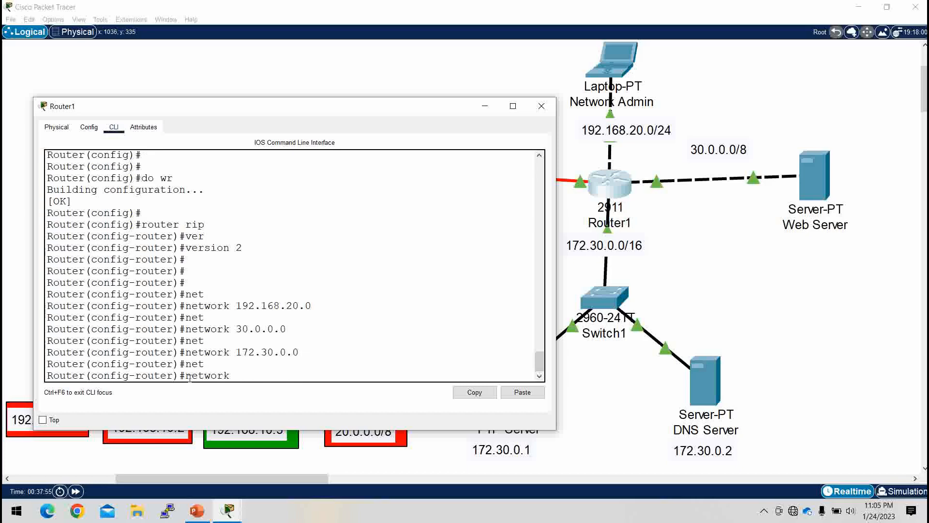
text(10.1.1.0)
key(Return)
key(Return)
key(Return)
Step: Exit RIP configuration mode on Router1, save the configuration with do wr, and minimize the router window
text(ex)
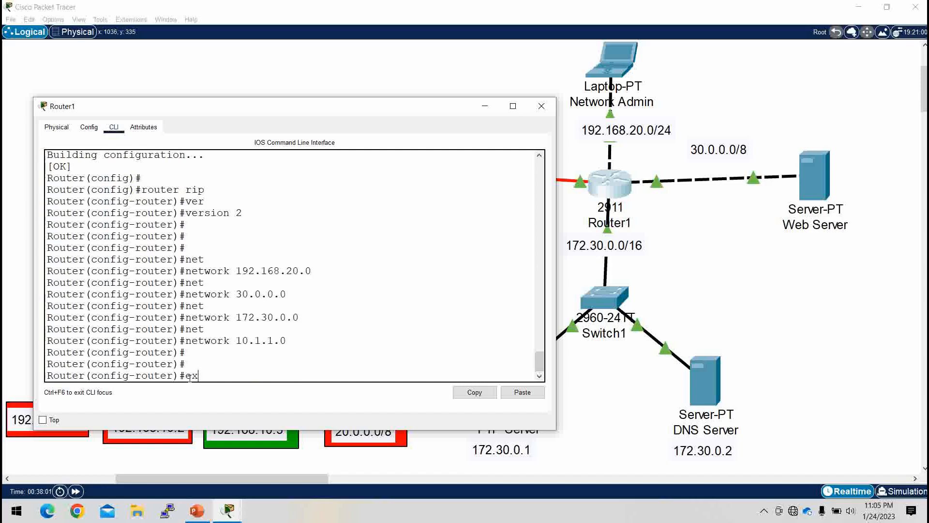
key(Return)
key(Return)
text(do wr)
key(Return)
key(Return)
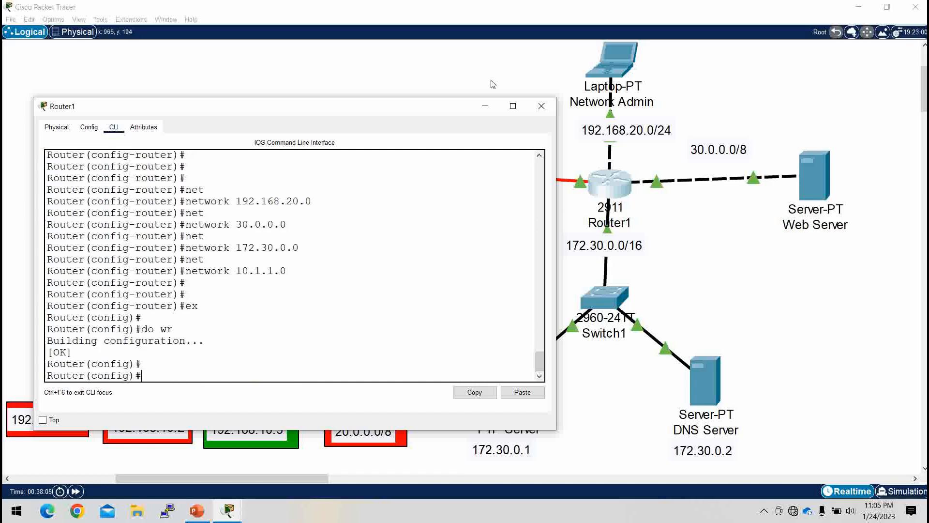
click(482, 104)
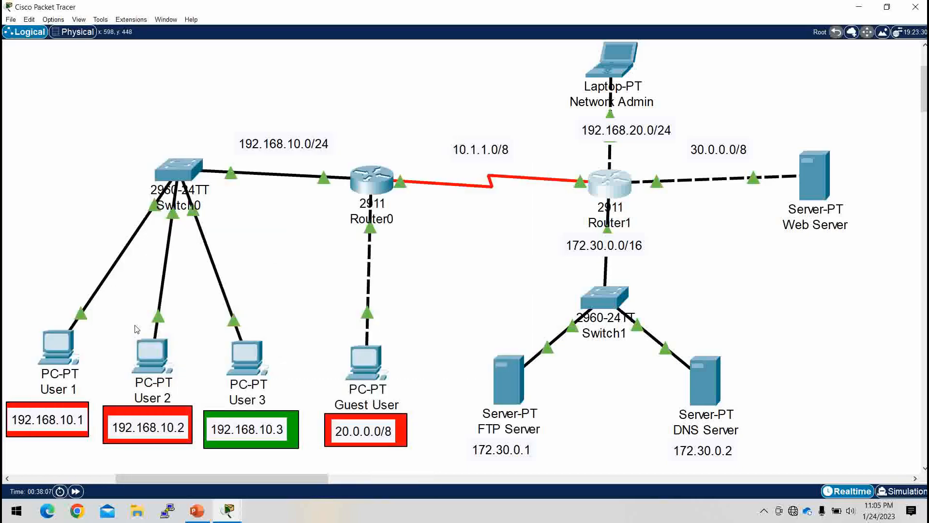
Step: Repeat the ping to 192.168.20.2 from User 1's command prompt and minimize the window
click(60, 346)
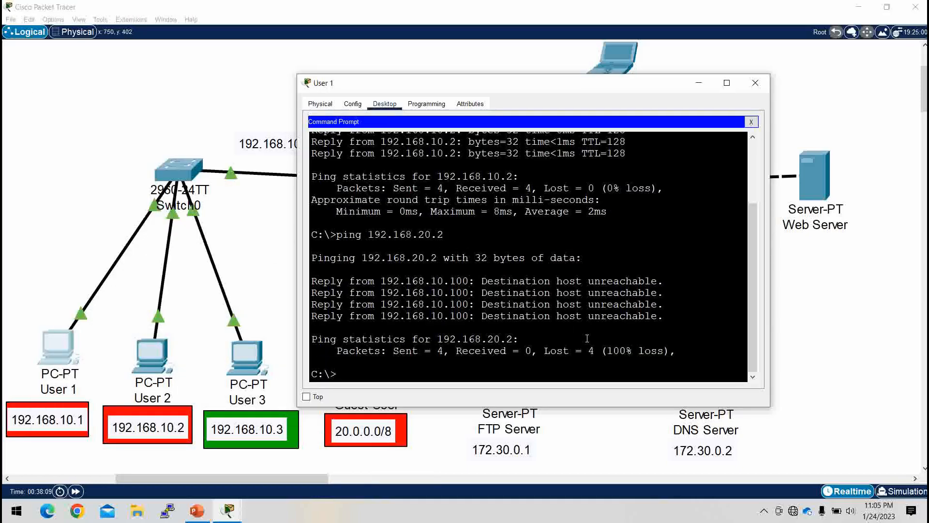
key(Up)
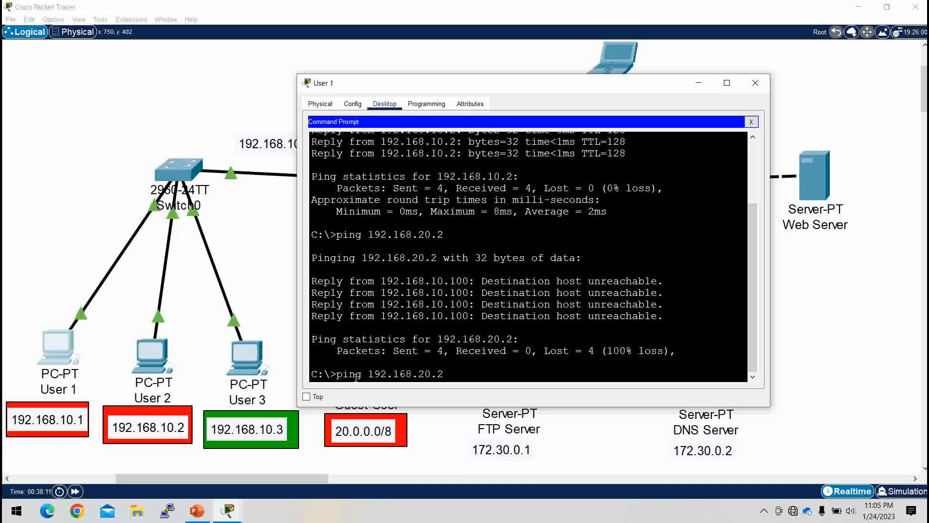
key(Return)
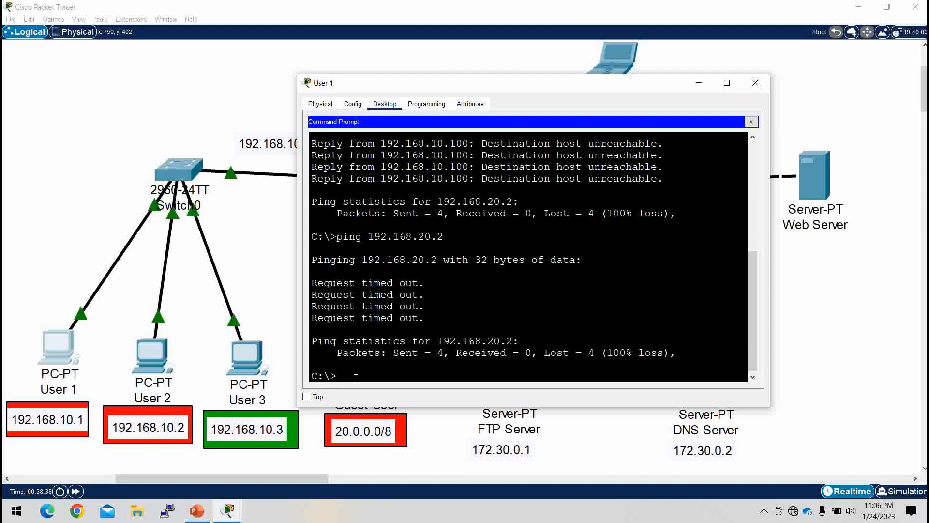
click(699, 86)
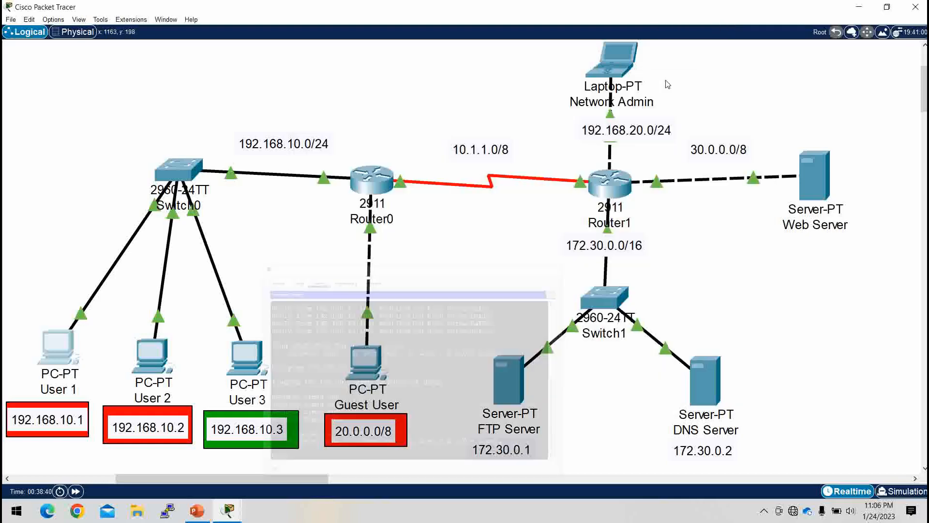
Step: Ping 192.168.20.1 from User 1's command prompt to test reachability of the Network Admin laptop, and minimize the window
mouse_move(612, 73)
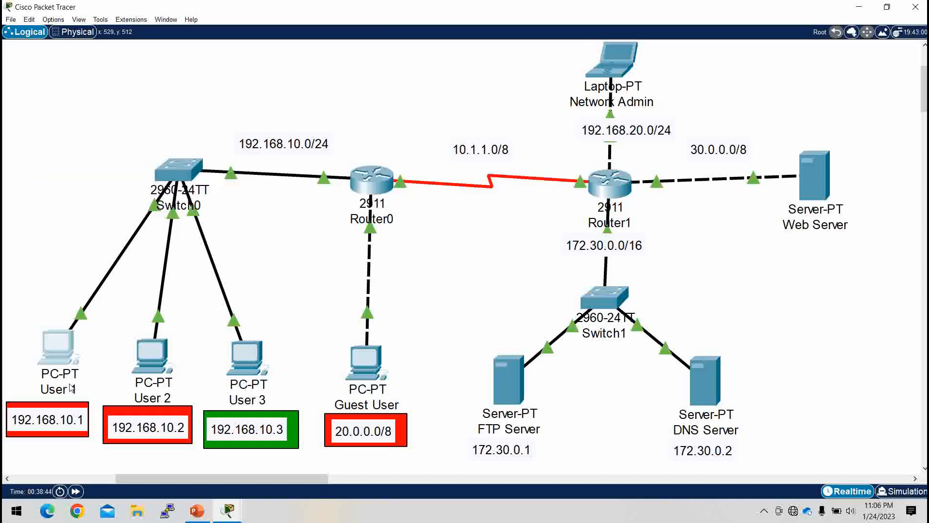
click(59, 345)
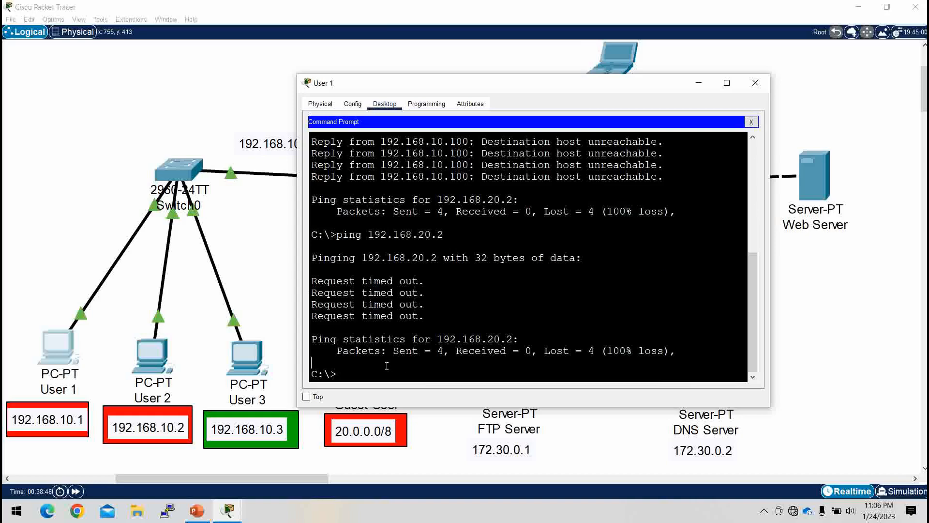
key(Up)
key(BackSpace)
text(192.168.20.)
key(Return)
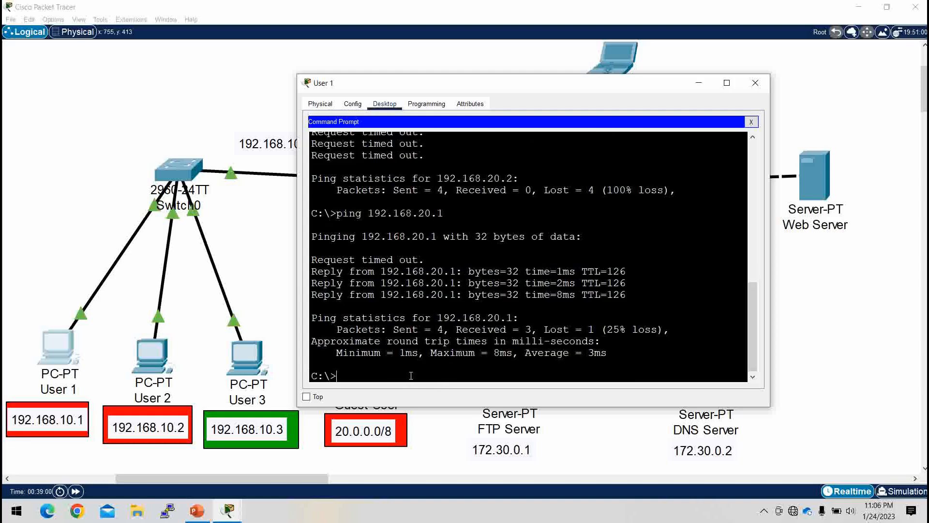
click(700, 83)
Step: Open the FTP service settings on the FTP Server and enter acl as the new account's username along with its password
click(510, 384)
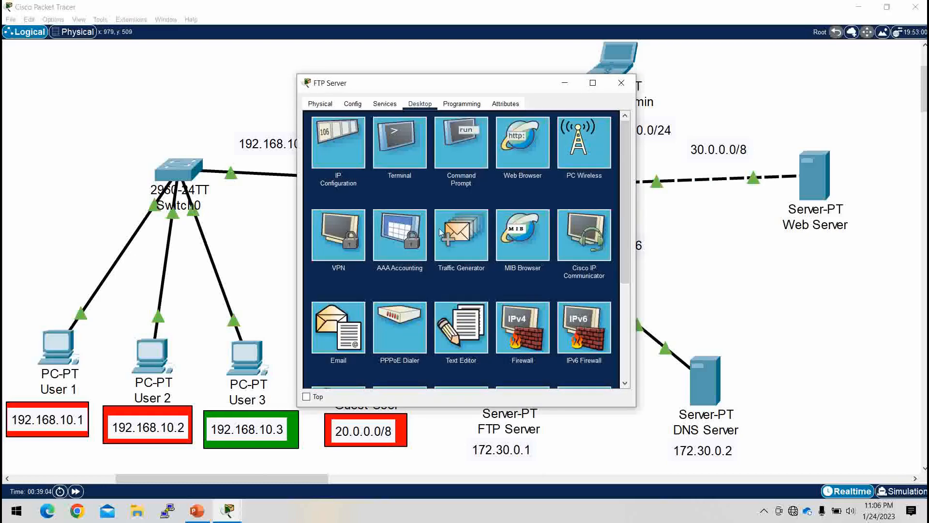
click(383, 104)
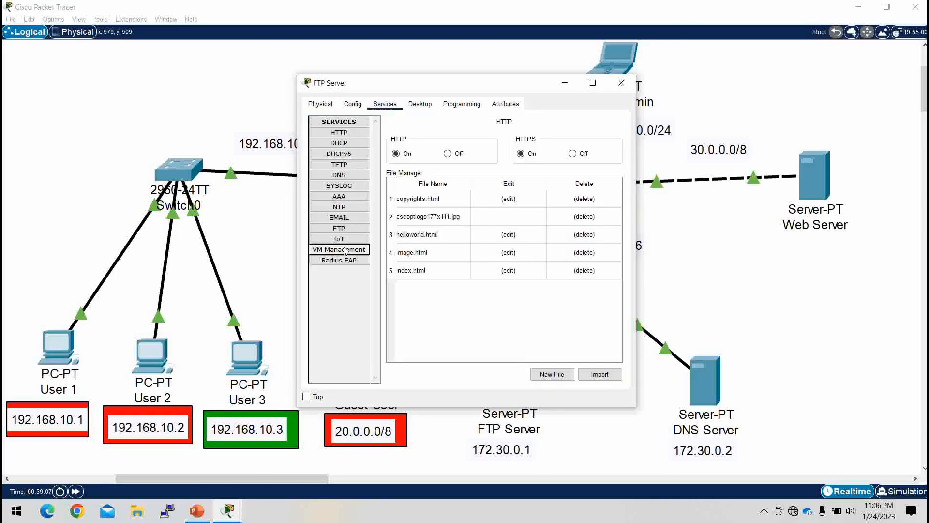
click(352, 230)
click(459, 171)
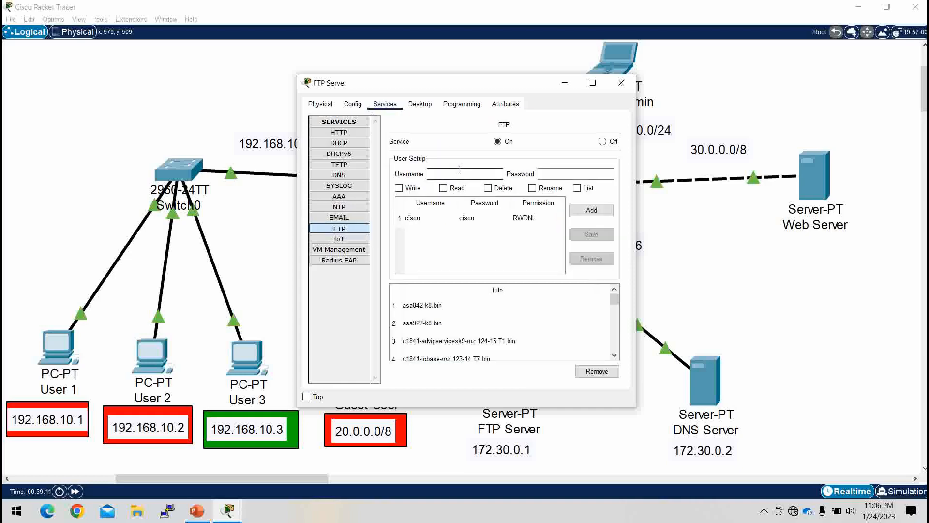
text(acl)
click(550, 174)
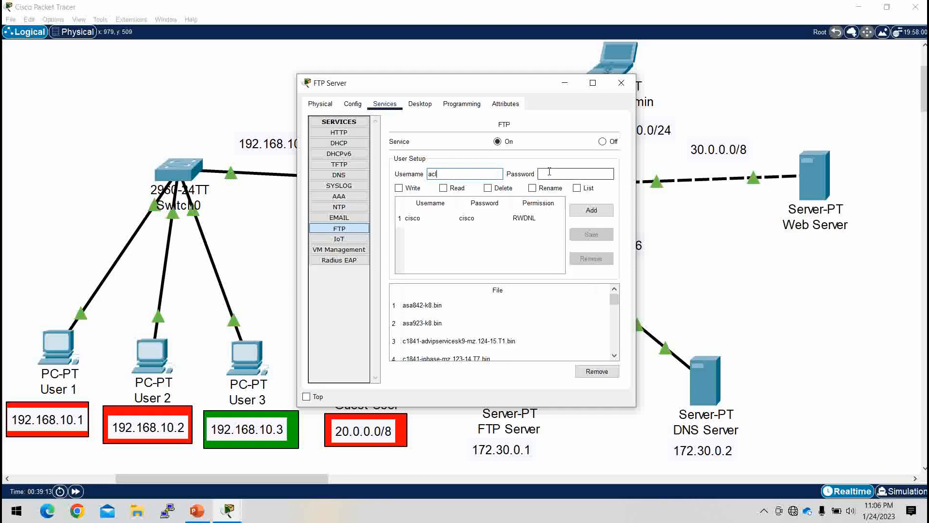
text(123)
Step: Grant the acl FTP account write, read, delete, rename and list permissions and add it to the user list
click(399, 188)
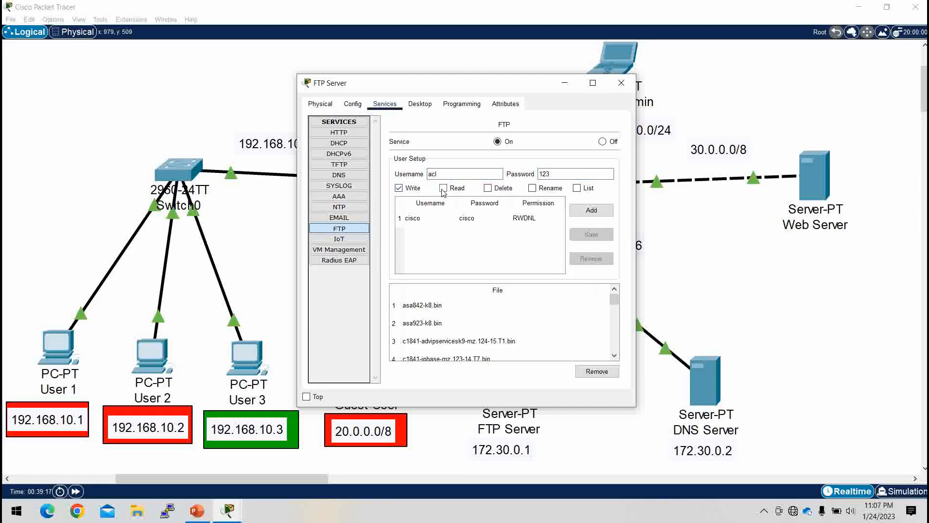
click(487, 189)
click(533, 189)
click(577, 189)
click(591, 212)
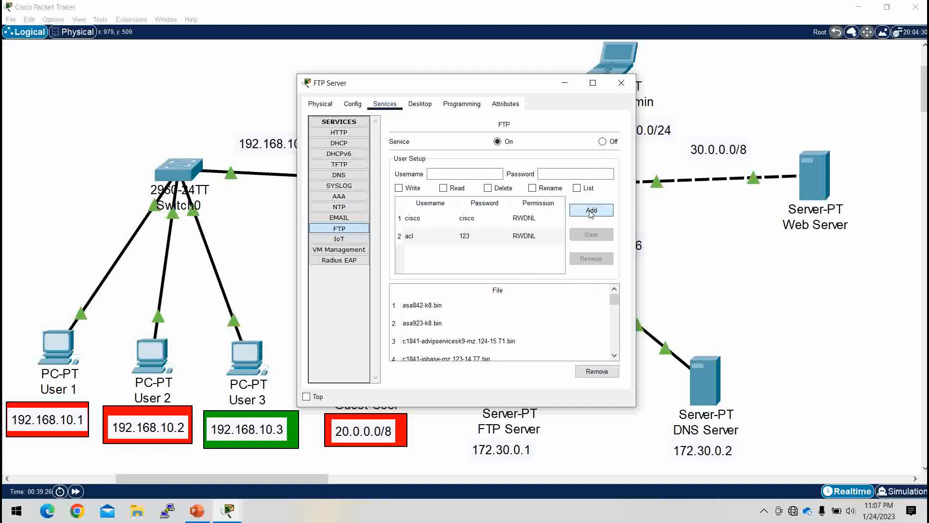
Step: Remove the default cisco account from the FTP user list and minimize the FTP Server window
click(454, 218)
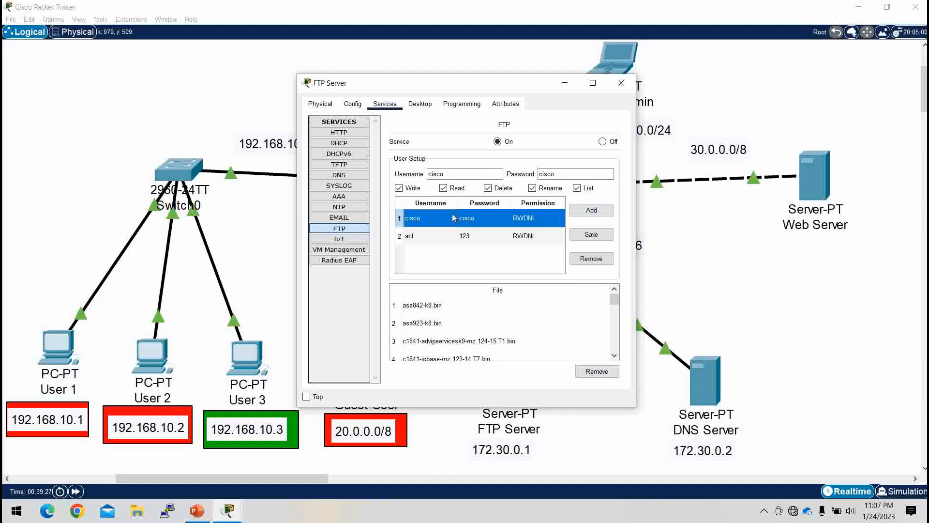
click(598, 260)
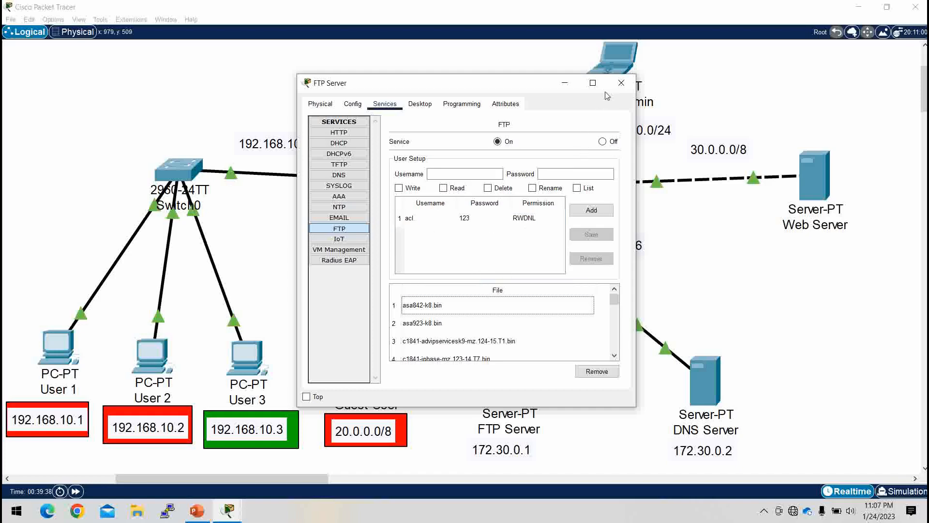
click(572, 82)
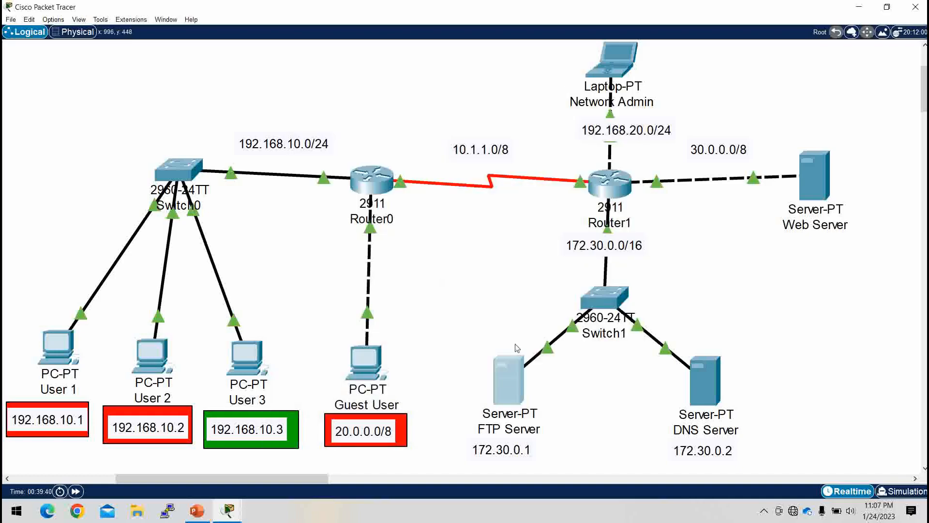
Step: Start an FTP connection to 172.30.0.1 from User 2's command prompt
mouse_move(508, 383)
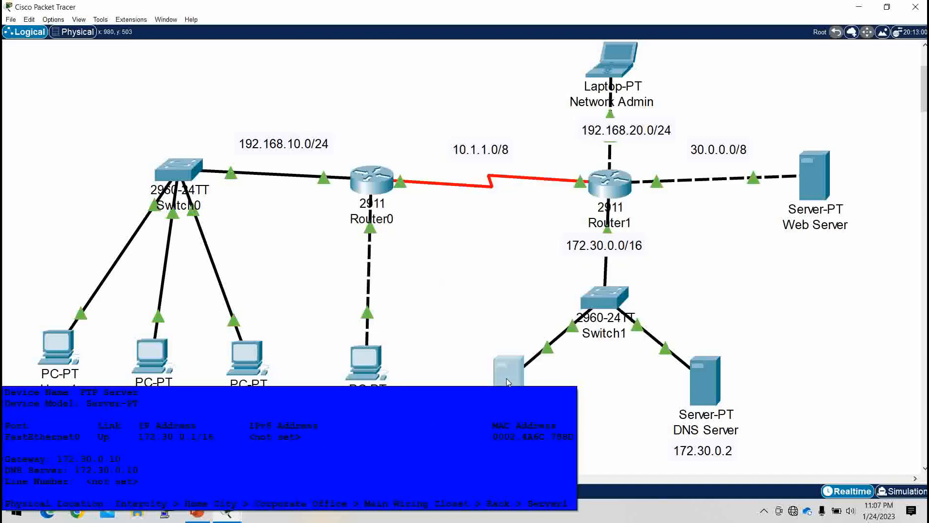
click(161, 355)
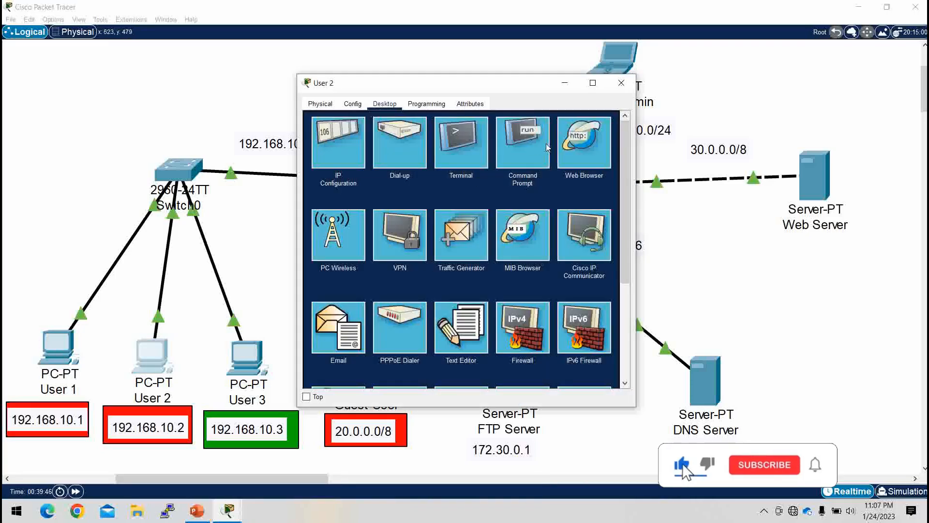
click(525, 143)
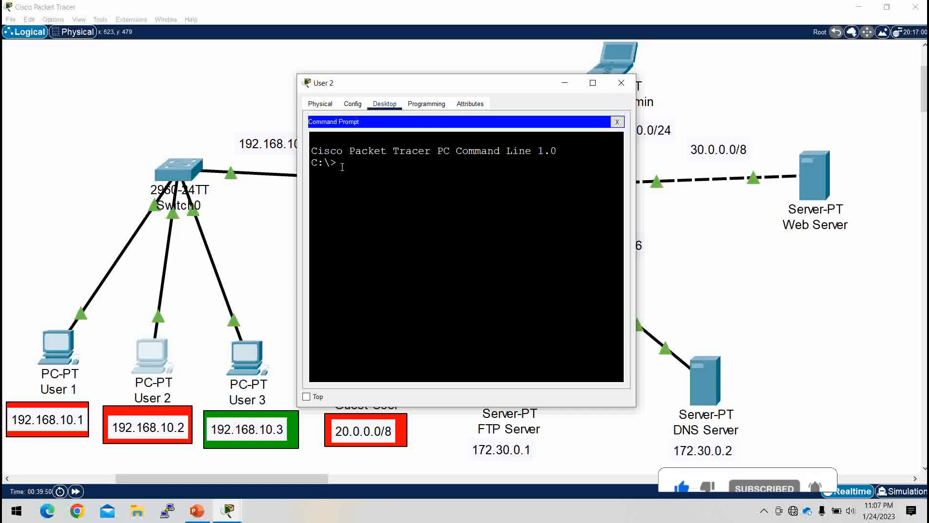
text(ftp)
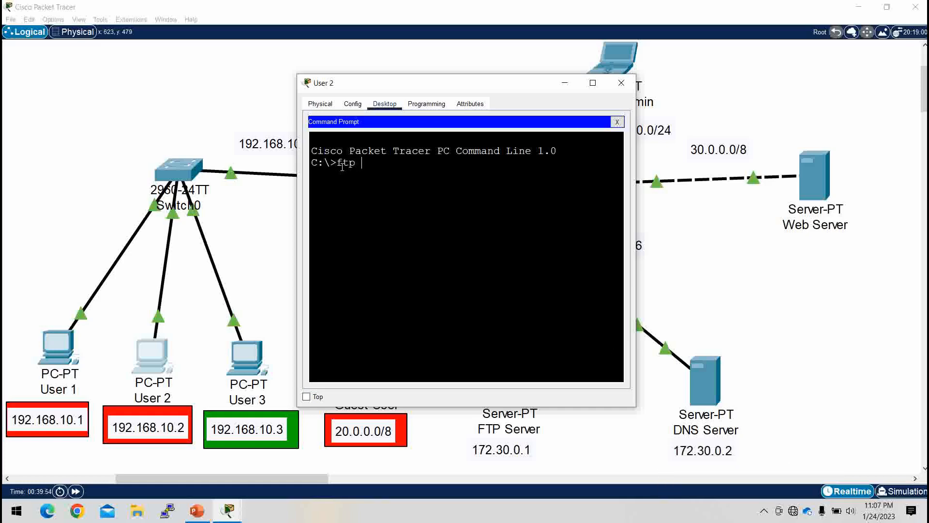
text( 172.30.0.1)
key(Return)
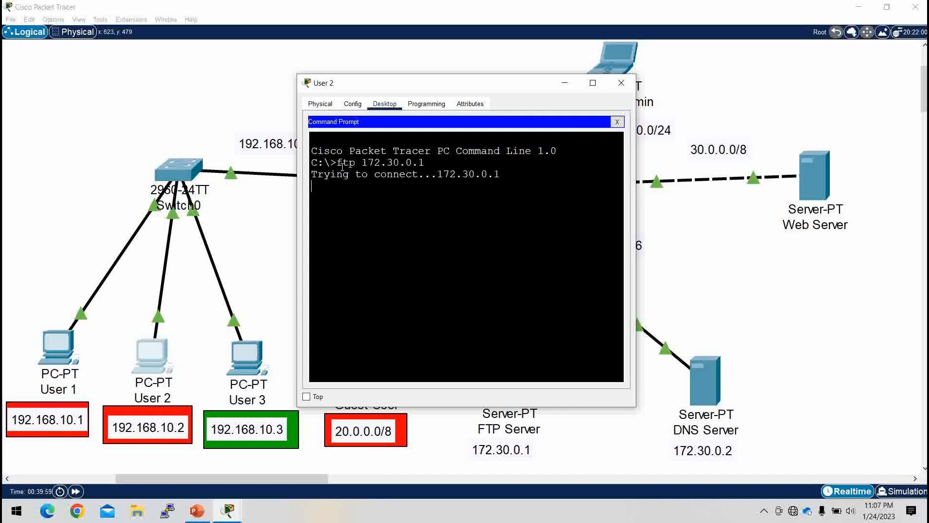
Step: Log in to the FTP server as acl with the account password, end the session and close the User 2 window
text(acl)
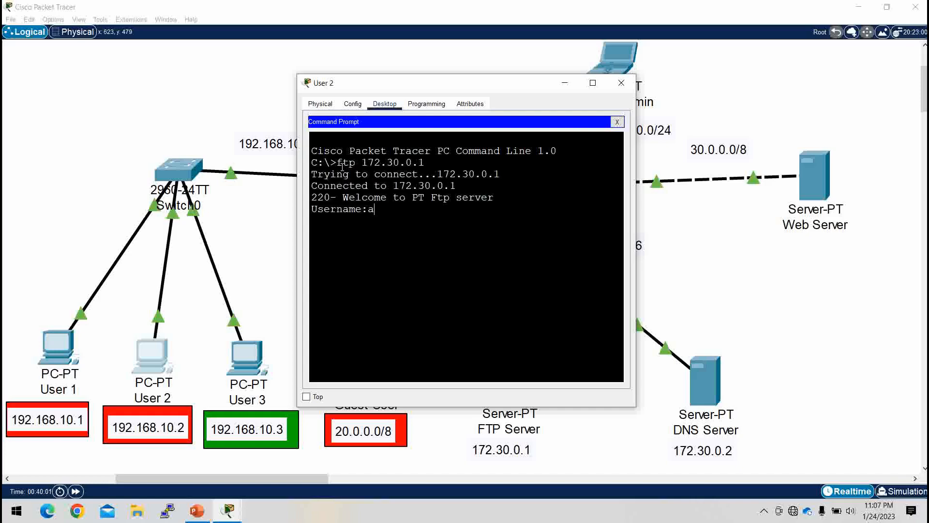
key(Return)
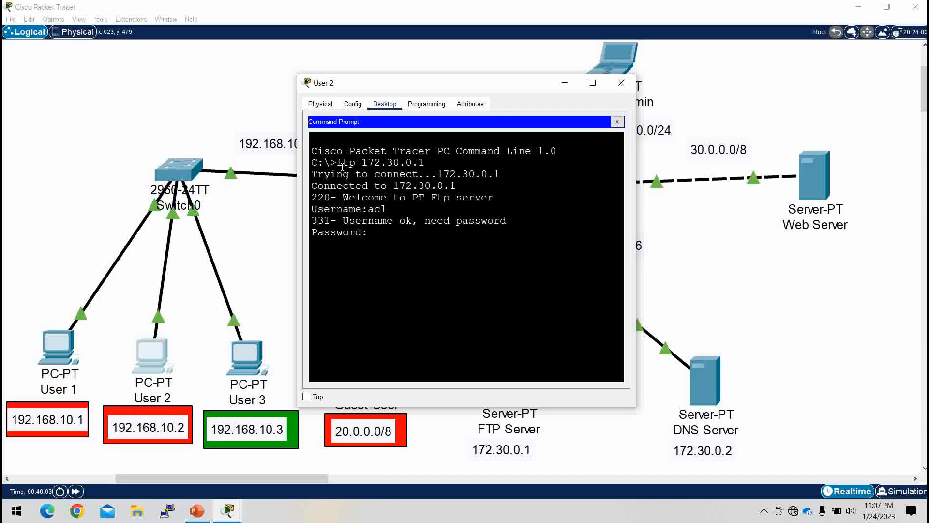
key(Return)
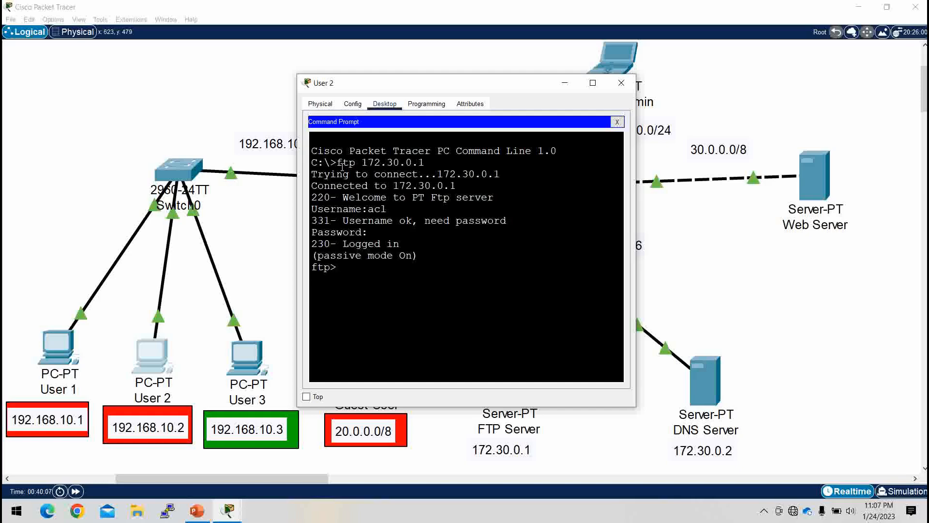
key(ctrl+c)
click(621, 83)
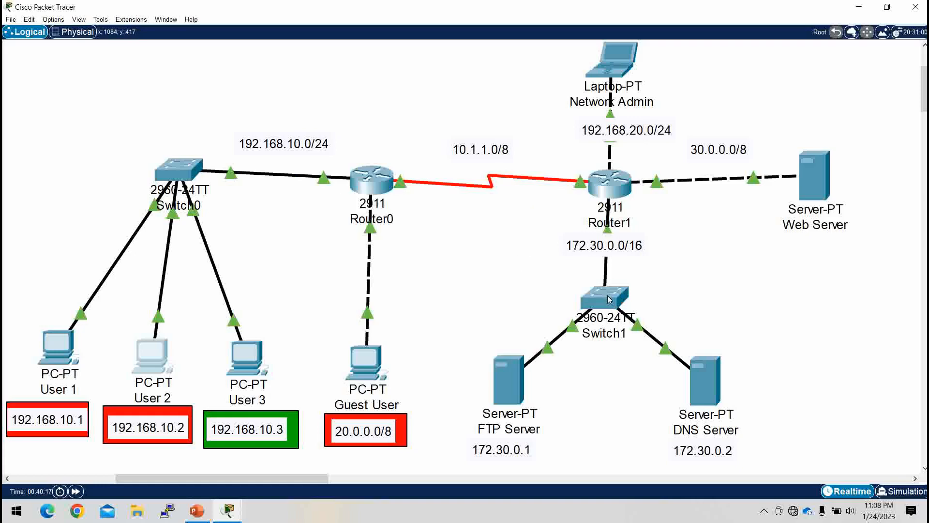
Step: Move Switch1 slightly farther below Router1, away from the 172.30.0.0/16 label
drag(608, 295, 611, 311)
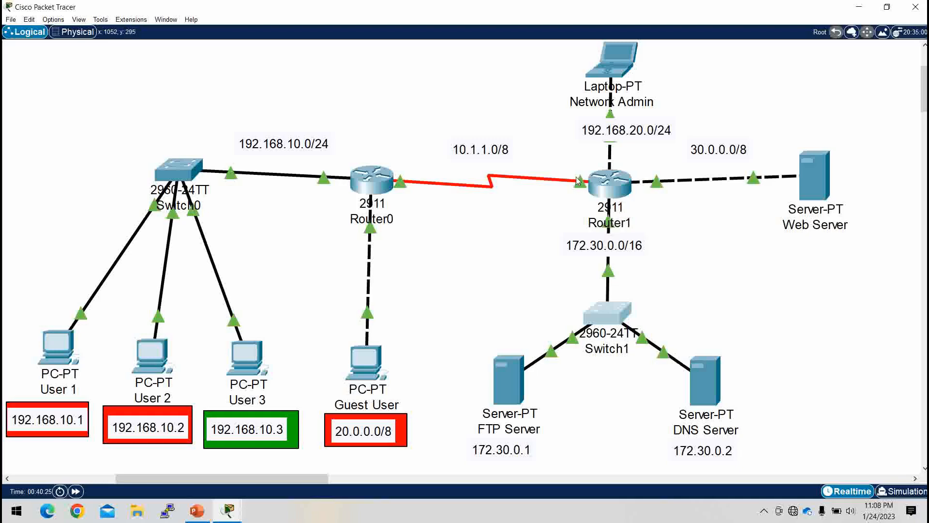
mouse_move(578, 181)
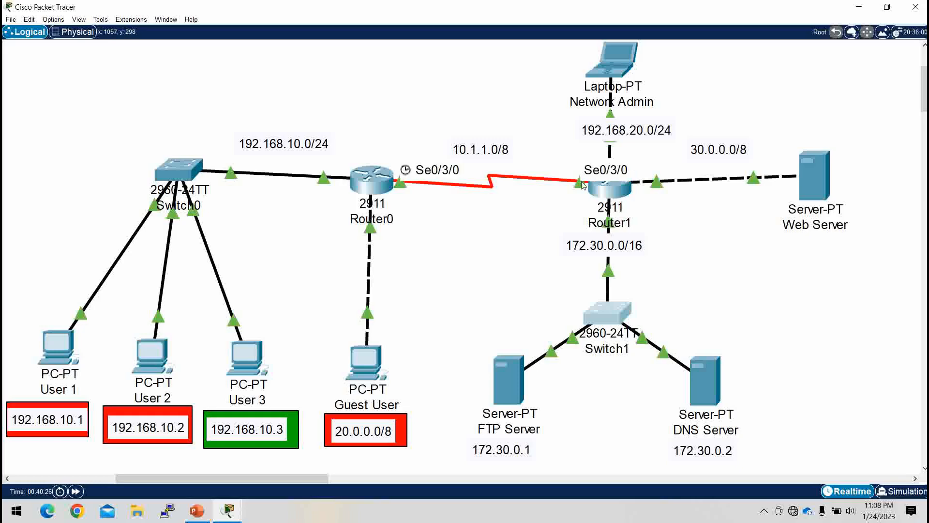
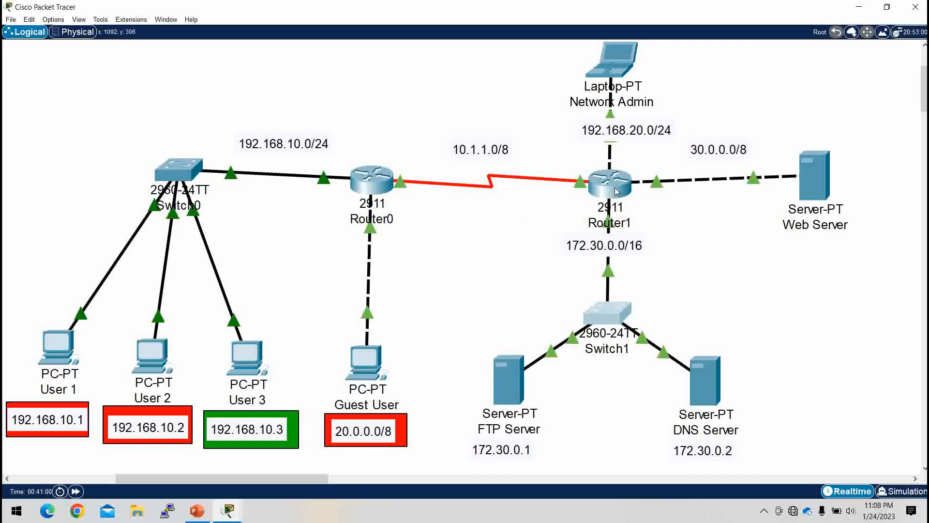
Step: In Router1's CLI, add an entry to standard access list 10 denying 192.168.10.1 with wildcard mask 0.0.0.0
click(616, 191)
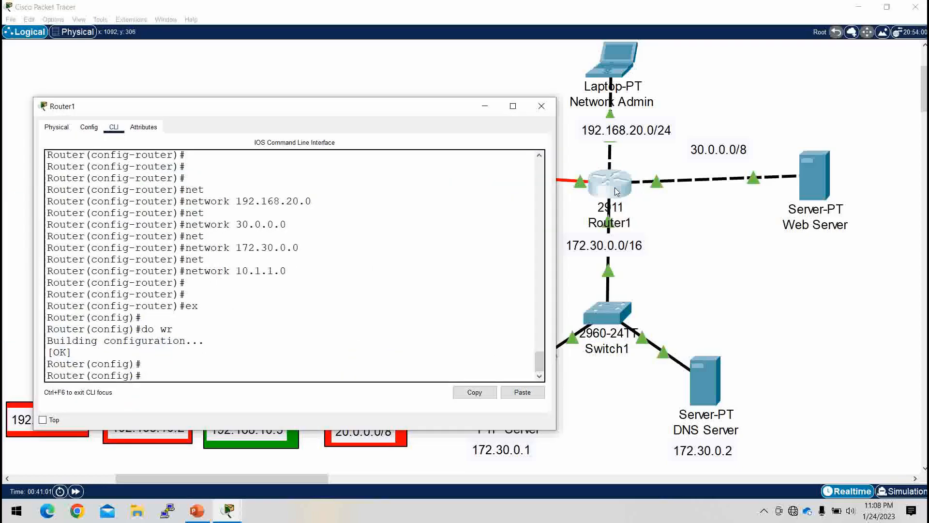
text(ac)
key(Tab)
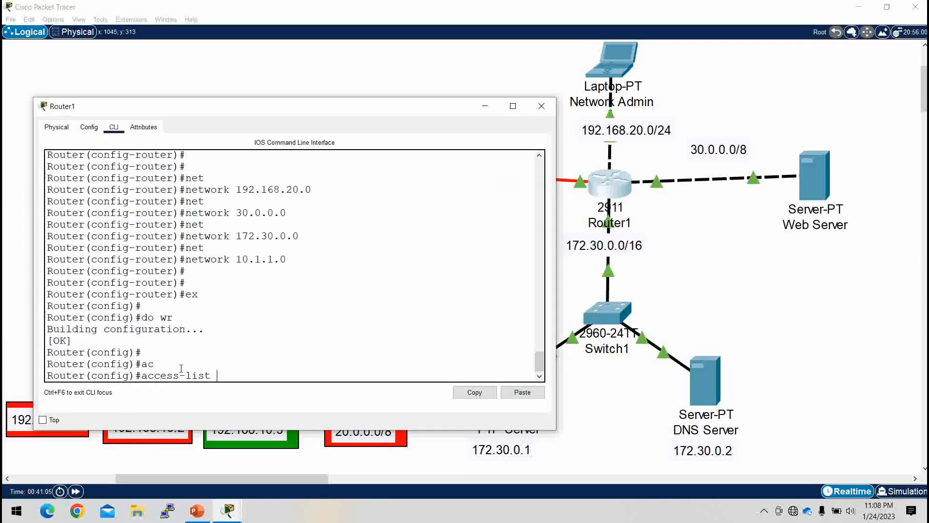
text(?)
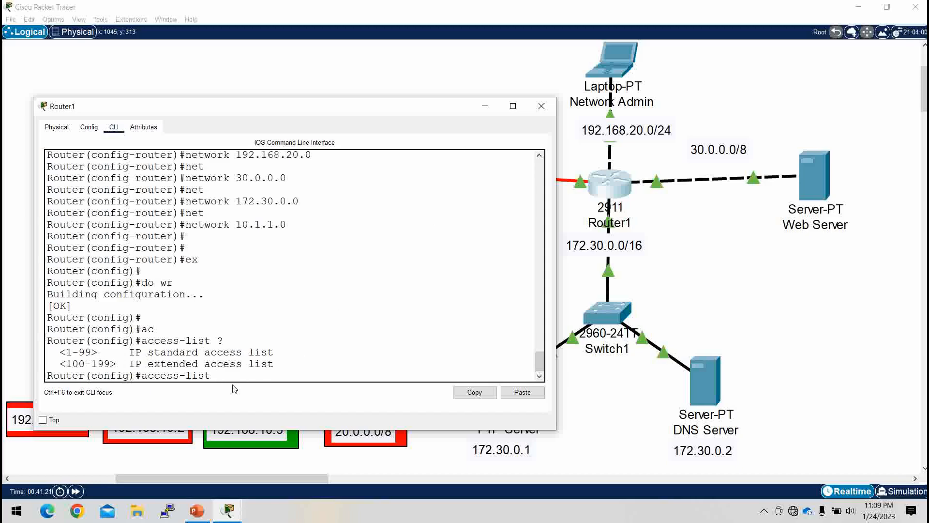
text(0)
text(?)
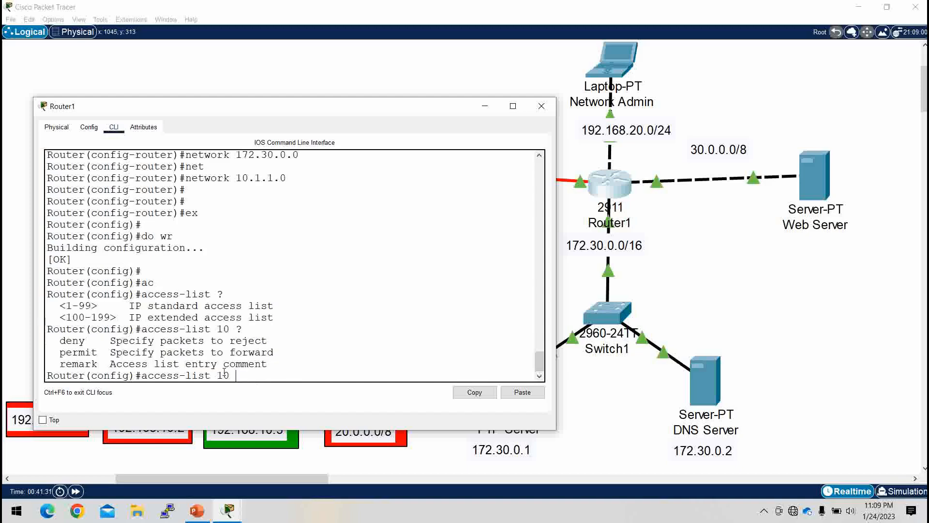
text(de)
key(Tab)
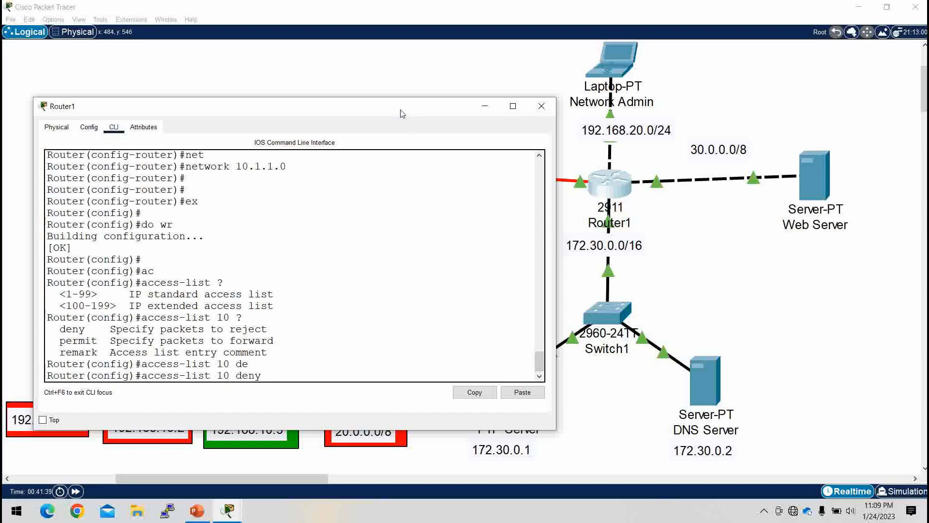
drag(401, 119, 527, 56)
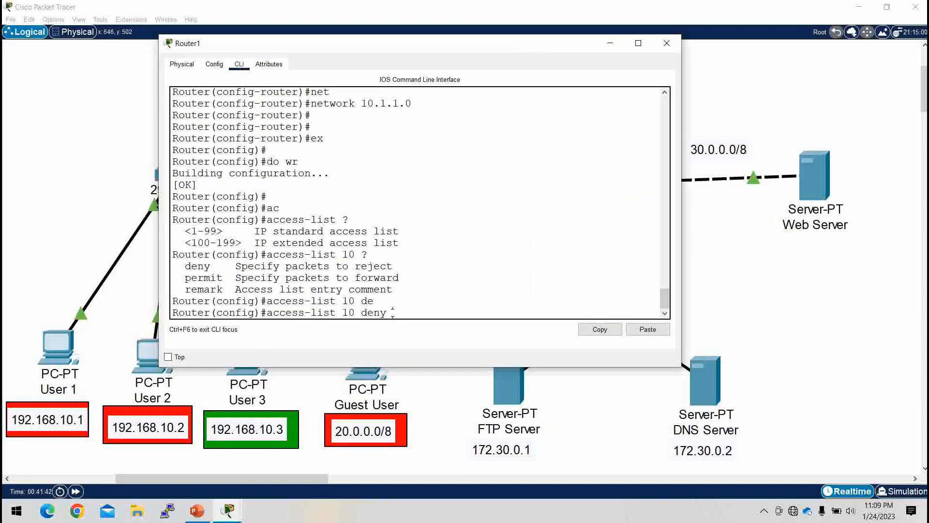
text(92.168.10.1)
text(0.0.0.0)
key(Return)
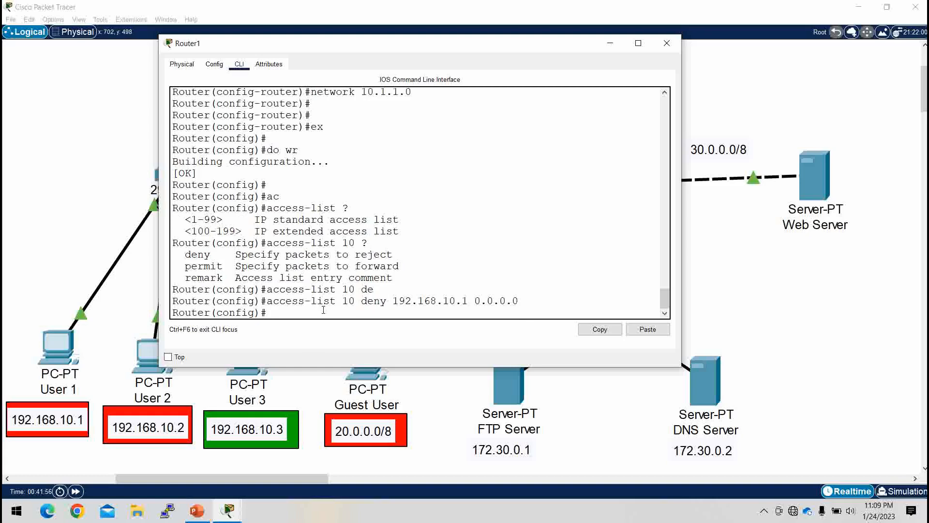
Step: Add an entry to access list 10 denying 192.168.10.2, using the host keyword
text(acc)
key(Tab)
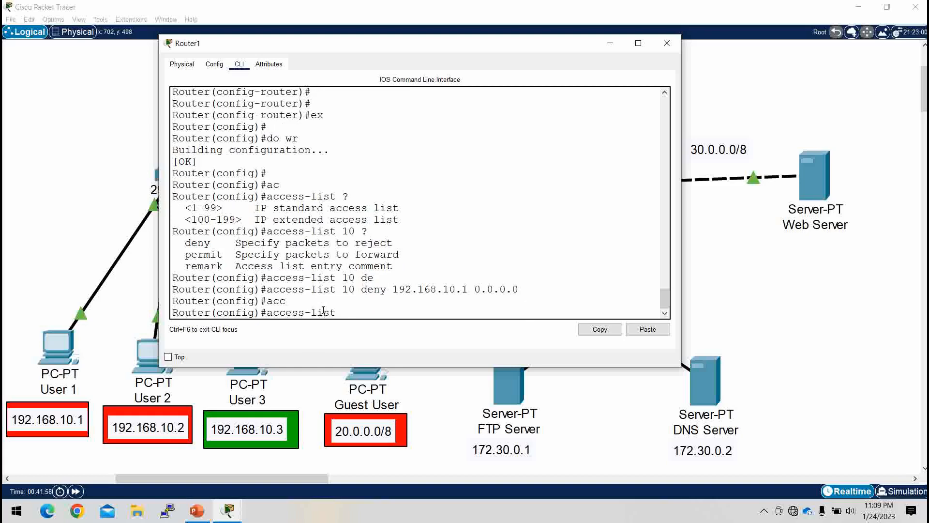
text(10 den)
key(Tab)
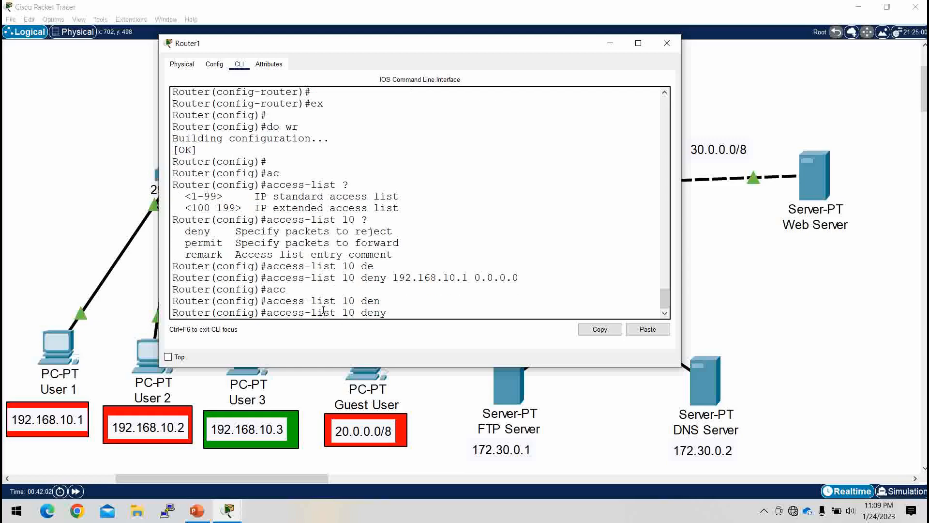
text(ho)
key(Tab)
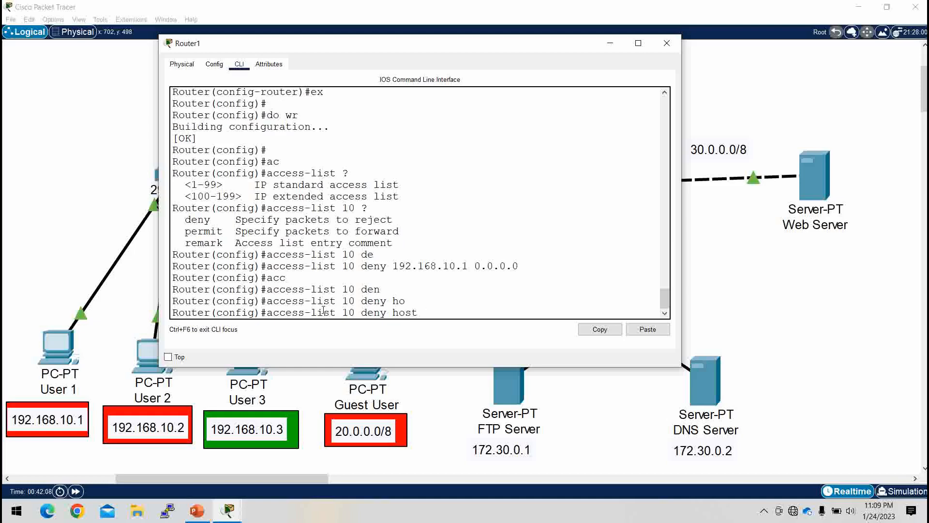
text(192.168.10.2)
drag(542, 266, 261, 268)
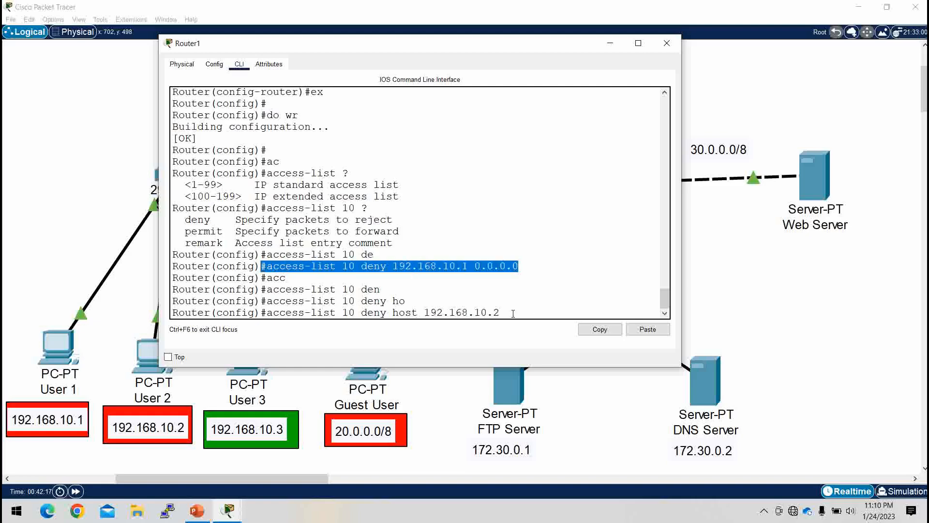
drag(512, 313, 265, 311)
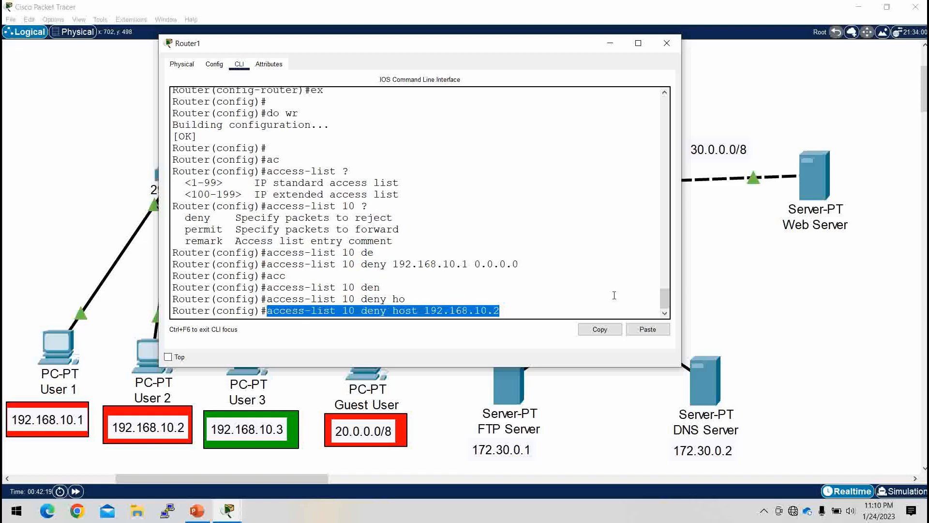
click(506, 313)
key(Return)
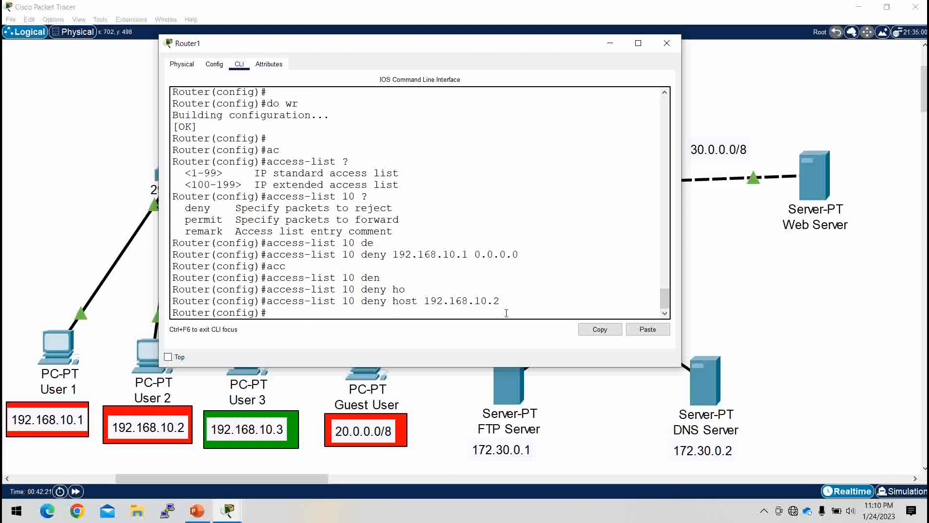
Step: Add an entry to access list 10 denying network 20.0.0.0 with wildcard mask 0.255.255.255
text(ACC)
key(Tab)
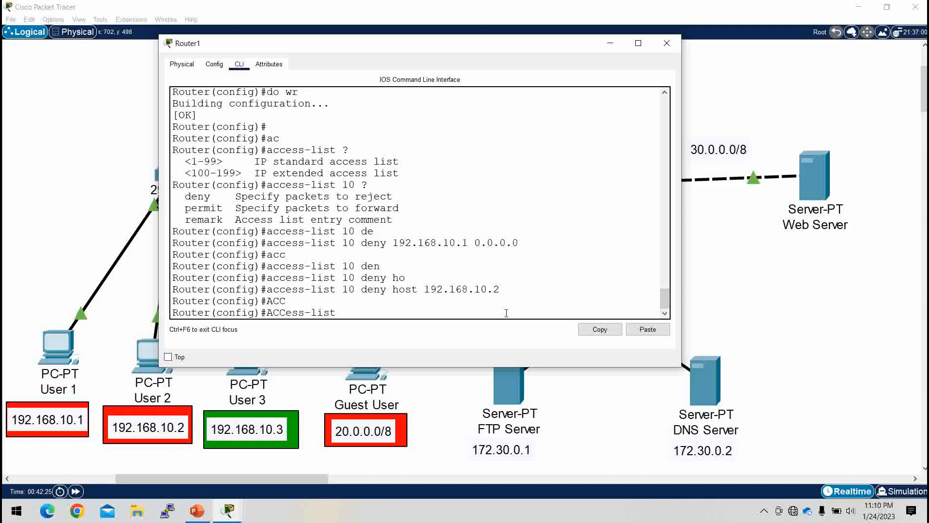
text(10 DE)
key(Tab)
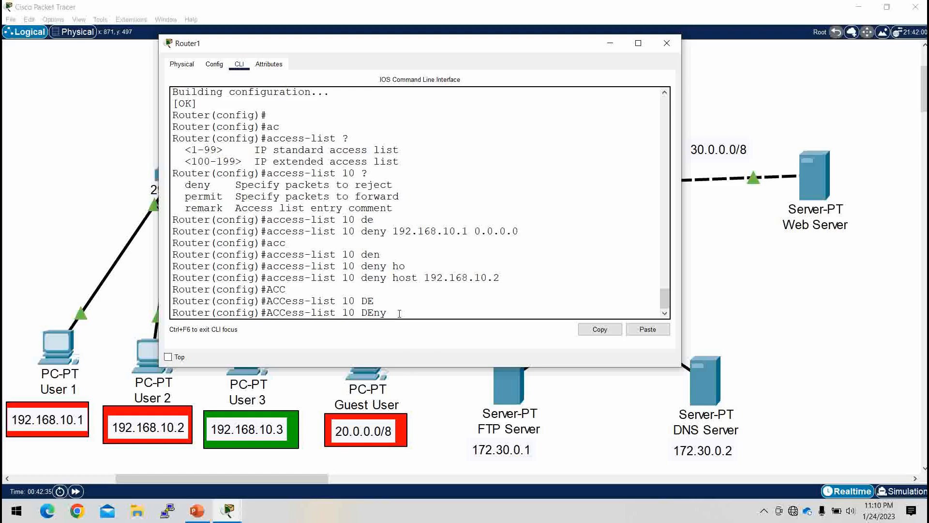
text(20.0.0.0 ?)
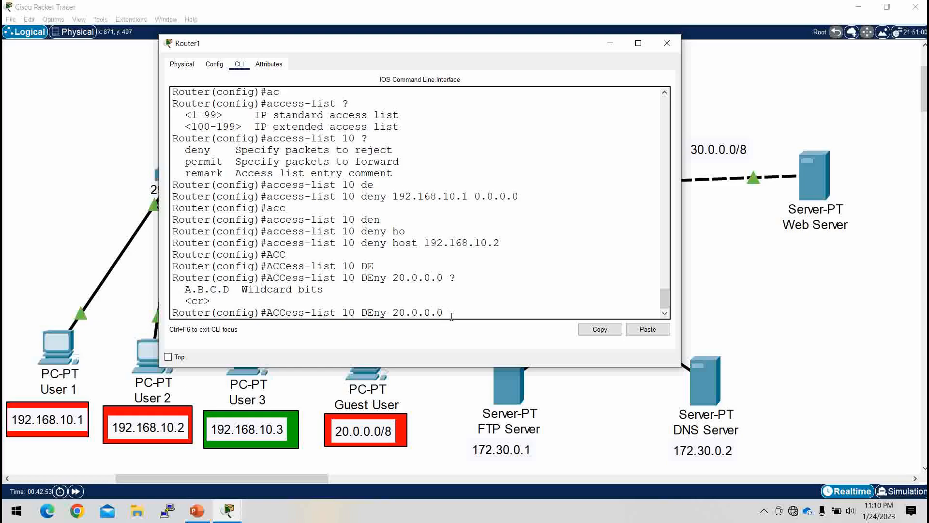
text(0.255.255.255)
key(Return)
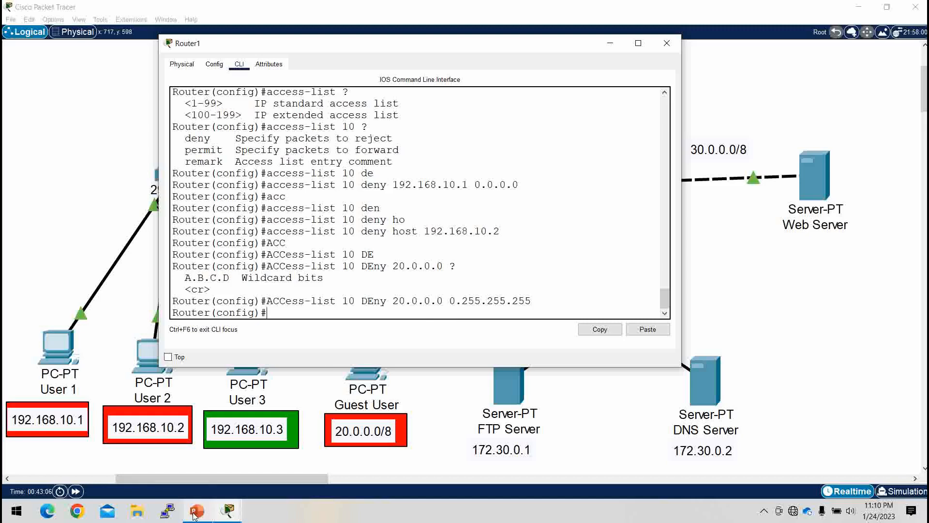
Step: Add a permit any entry to access list 10, checking the available permit options
mouse_move(206, 508)
click(201, 475)
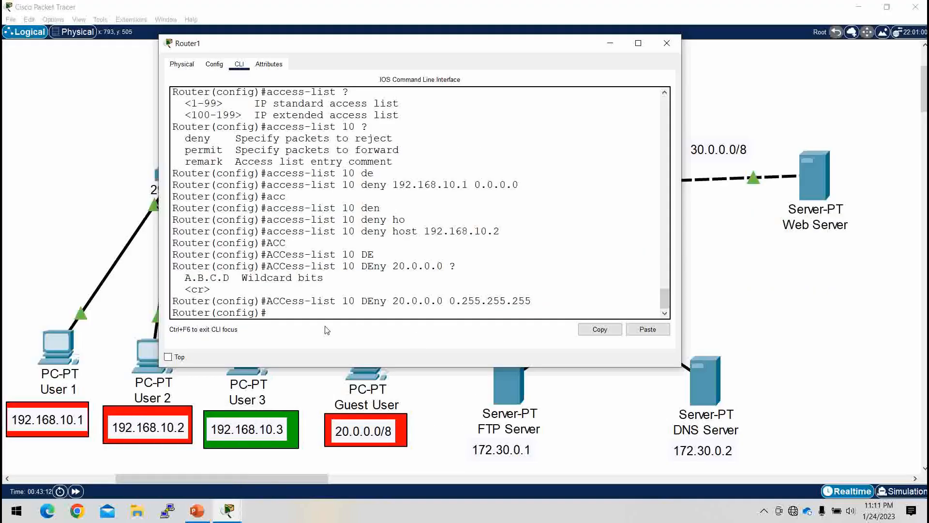
text(acc)
key(Tab)
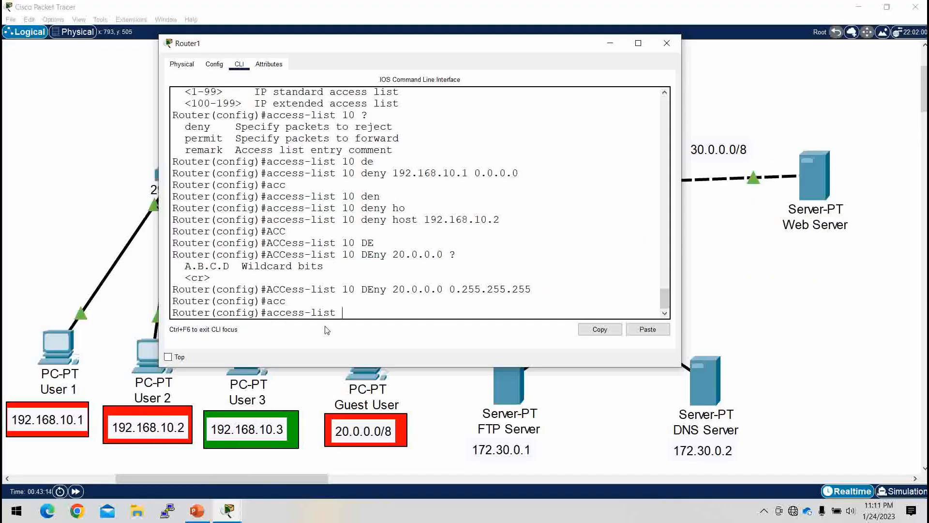
text(10 per)
key(Tab)
text(?)
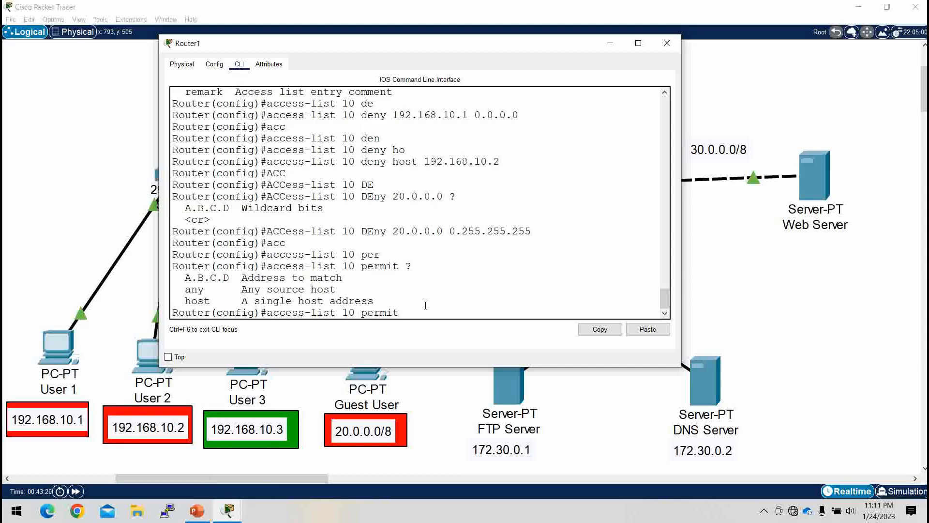
text(any)
key(Return)
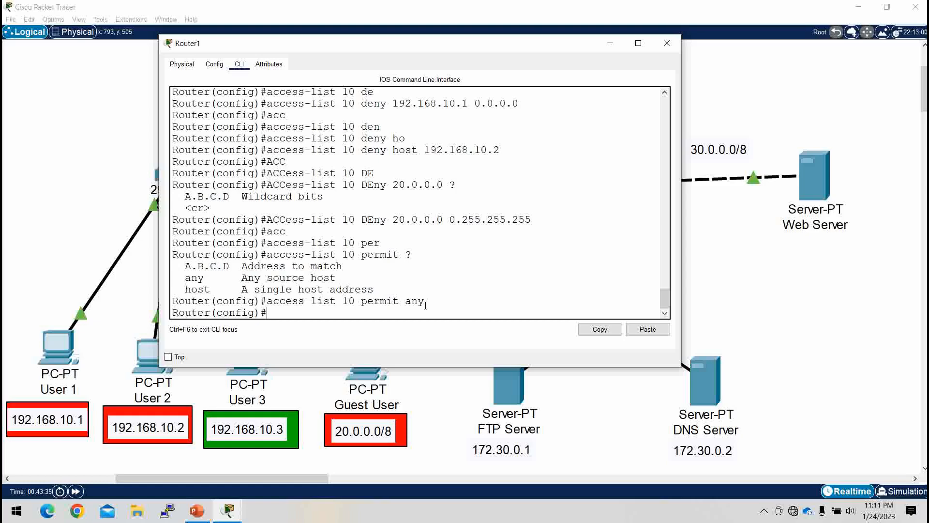
Step: Check Router1's links in the topology and enter interface configuration for gi0/1 in its CLI
click(611, 44)
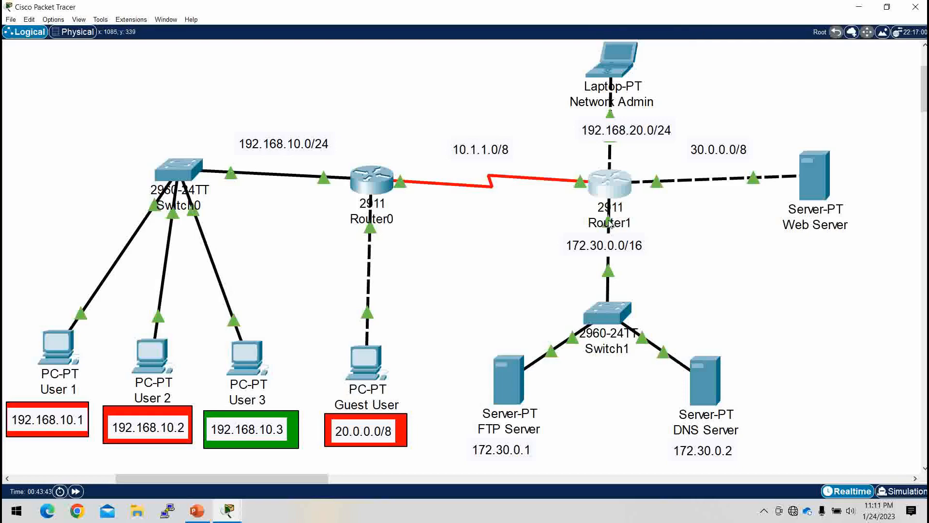
click(620, 196)
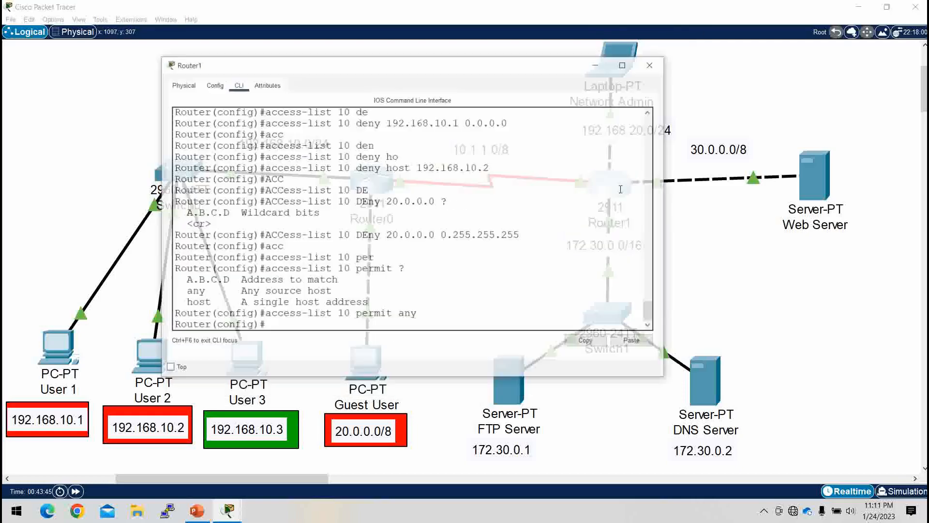
text(i)
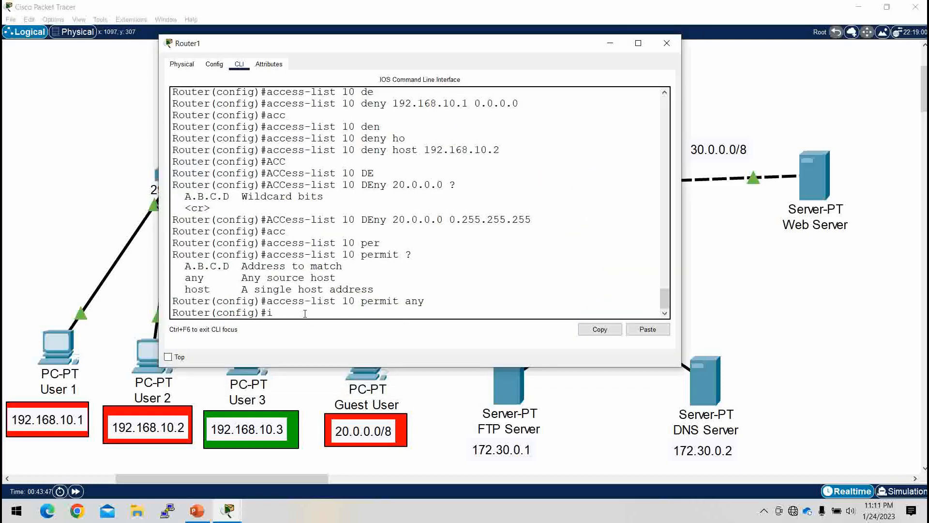
text(nt gi0/1)
key(Return)
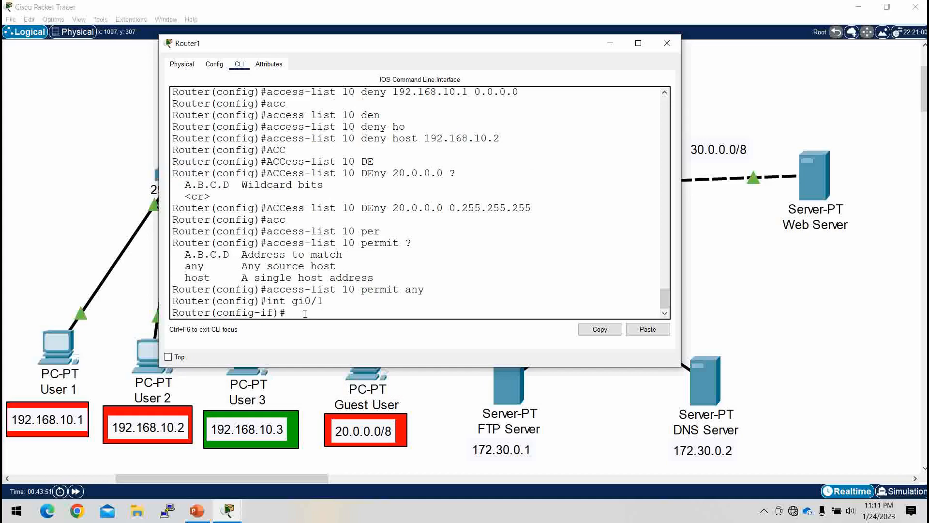
Step: Apply access list 10 to interface gi0/1 in the outbound direction with ip access-group
text(ip acc)
key(Tab)
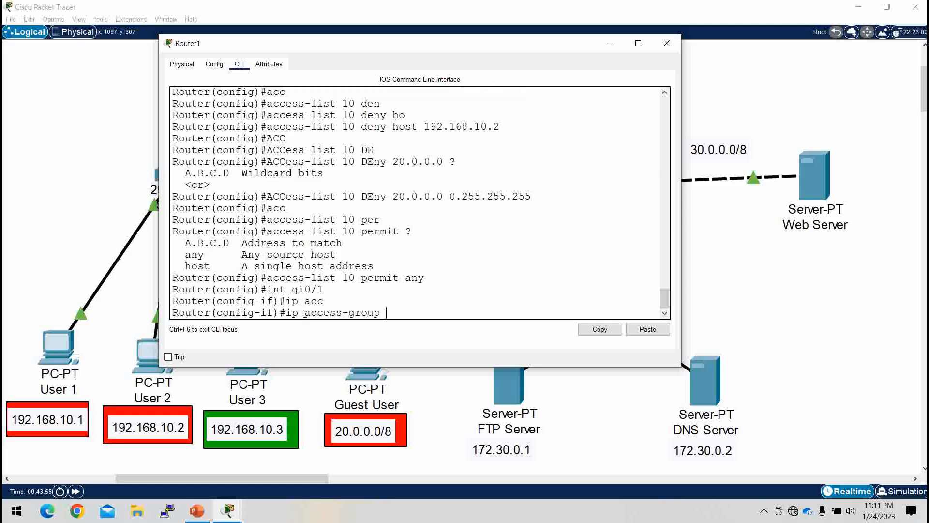
text(?)
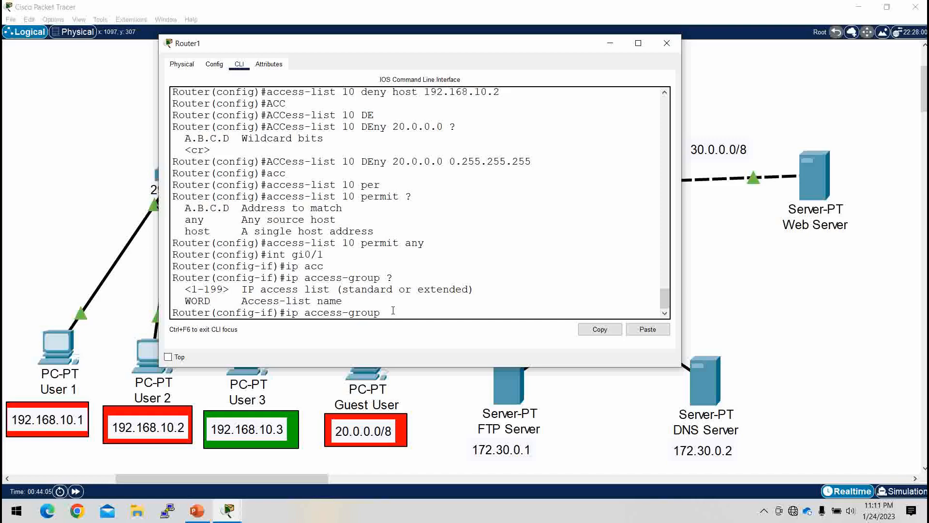
text(10 ?)
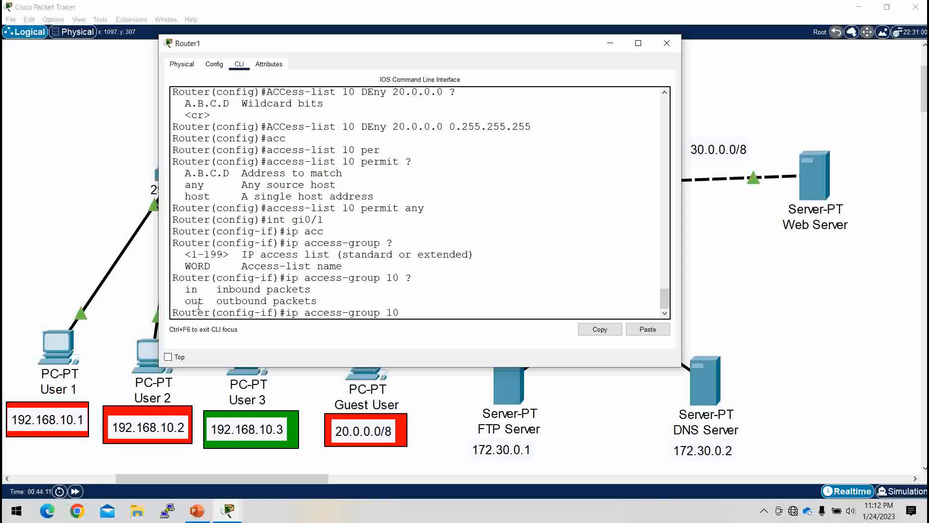
click(610, 43)
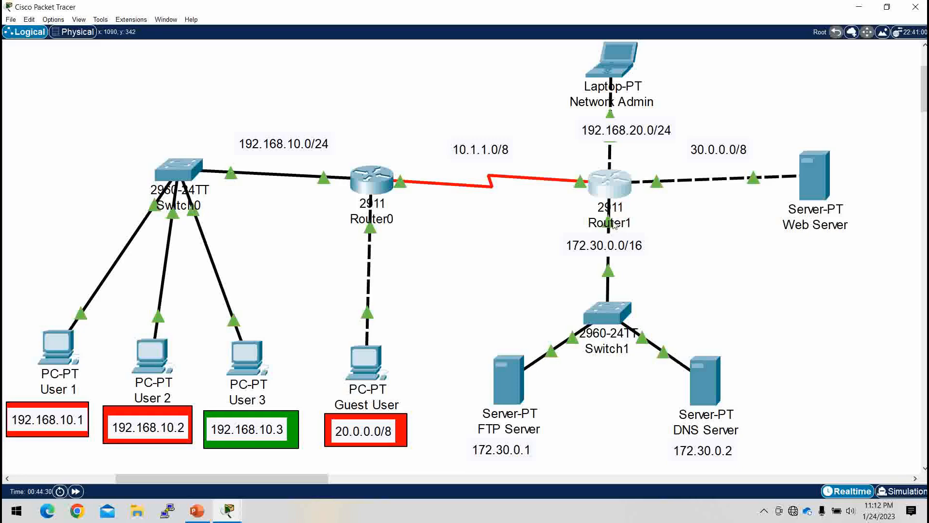
click(619, 186)
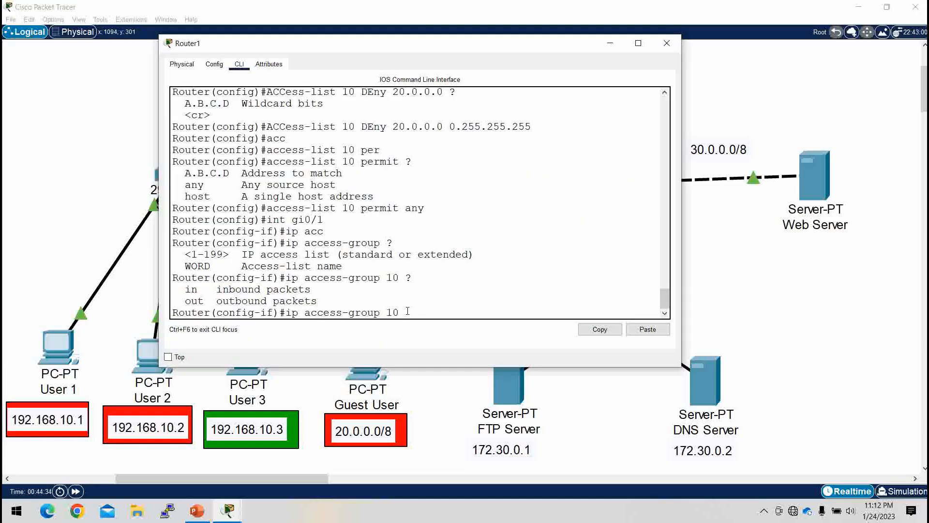
text(out)
key(Return)
Step: Leave interface configuration mode and save Router1's configuration with do wr
key(Return)
key(Return)
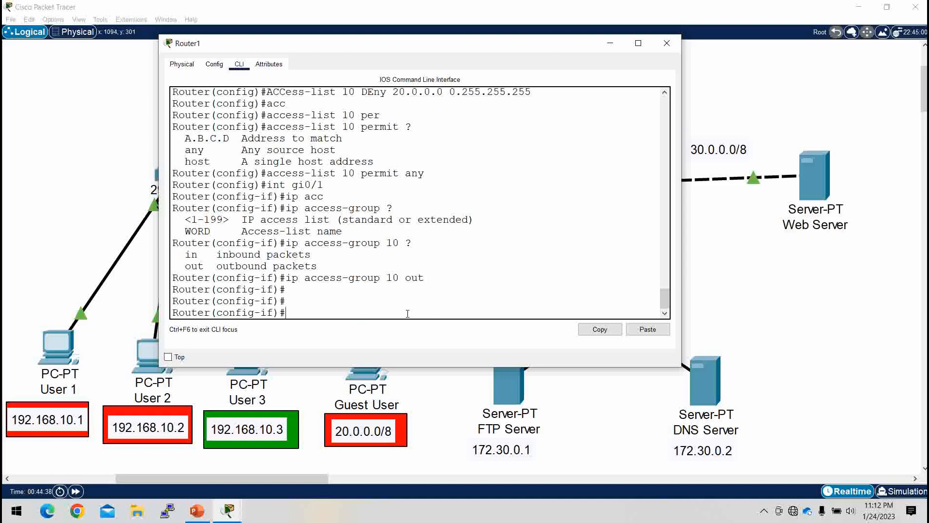
text(ex)
key(Return)
key(Return)
key(Return)
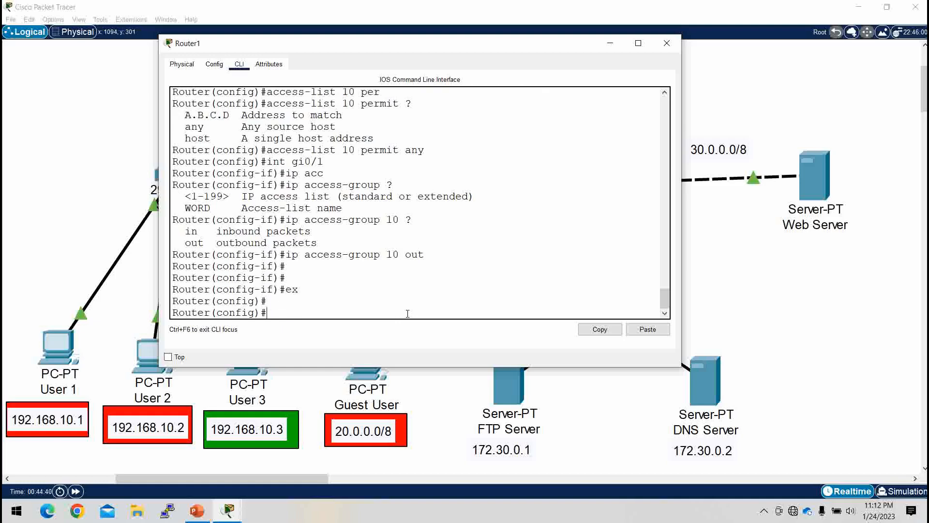
text(do wr)
Step: Return to privileged EXEC mode and display Router1's configured access lists
key(Return)
key(Return)
key(Return)
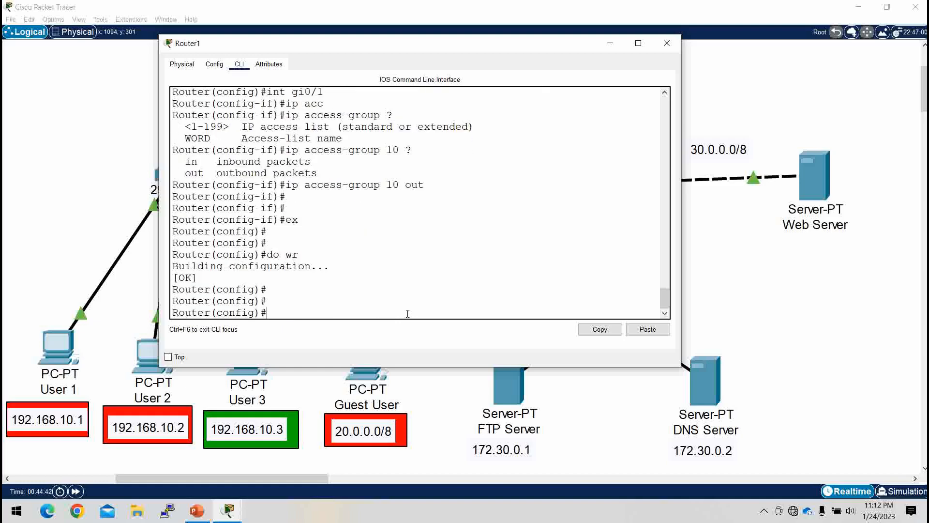
text(end)
key(Return)
key(Return)
key(Return)
text(sh a)
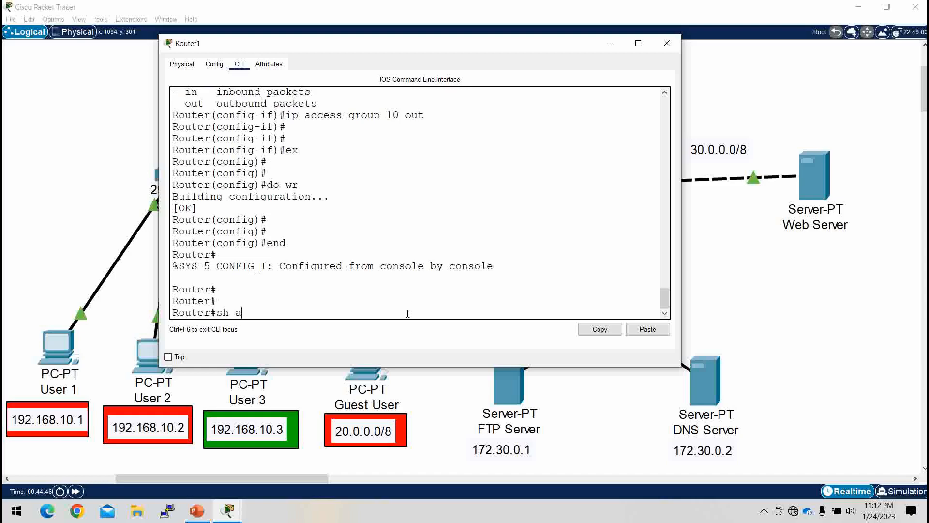
text(c)
key(Tab)
key(Return)
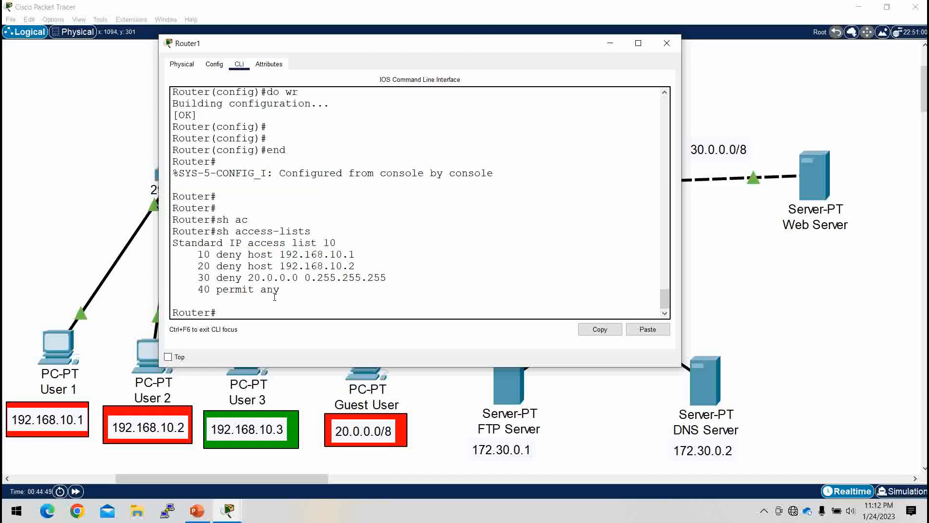
Step: Review the permit any entry and the three deny entries of access list 10 in Router1's CLI
drag(281, 291, 193, 291)
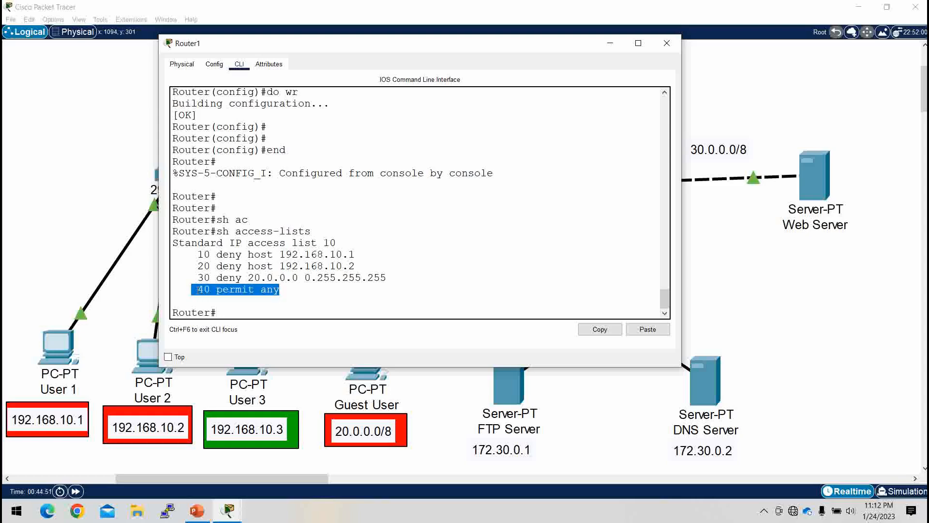
drag(389, 277, 170, 259)
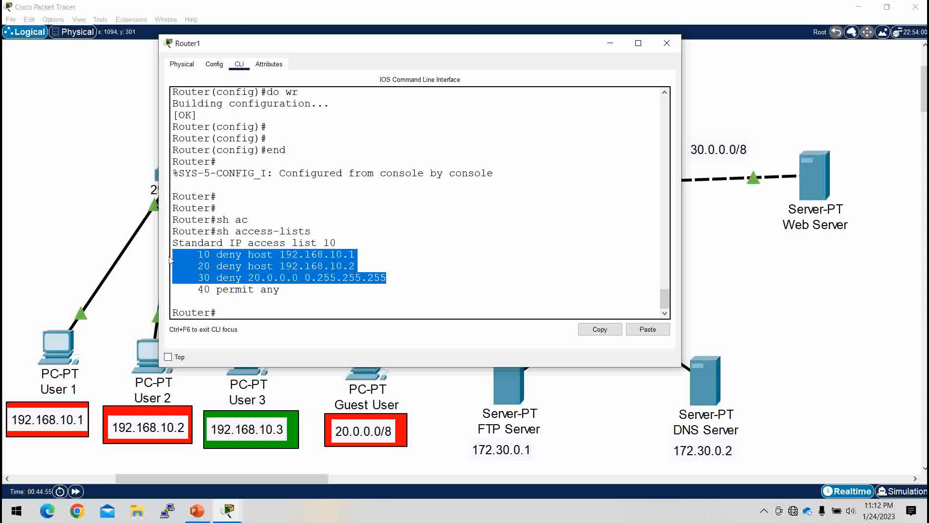
click(223, 312)
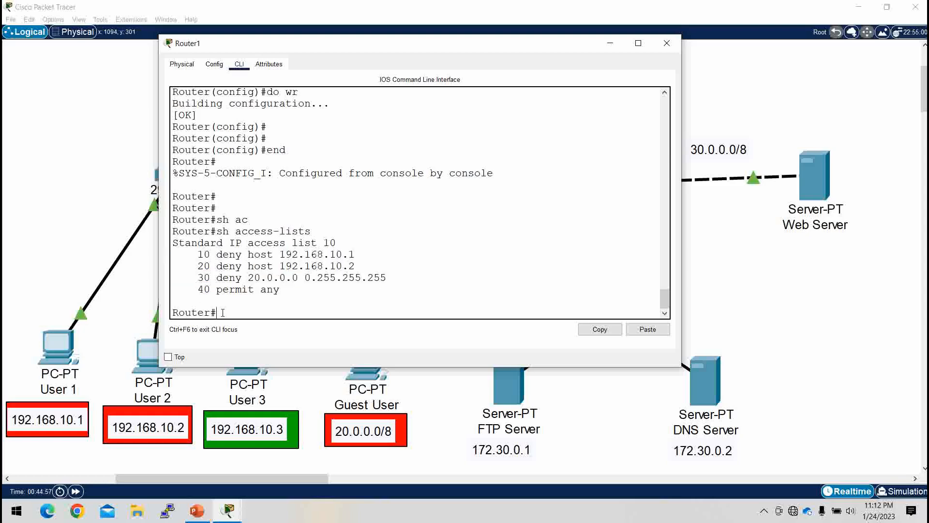
click(610, 44)
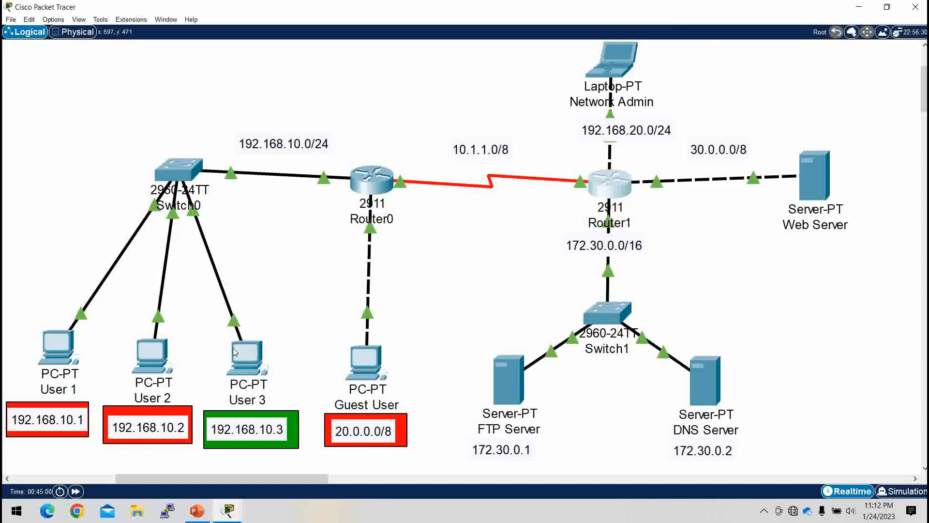
Step: Test access to the DNS Server from User 1 by pinging 172.30.0.2 in its command prompt
click(59, 347)
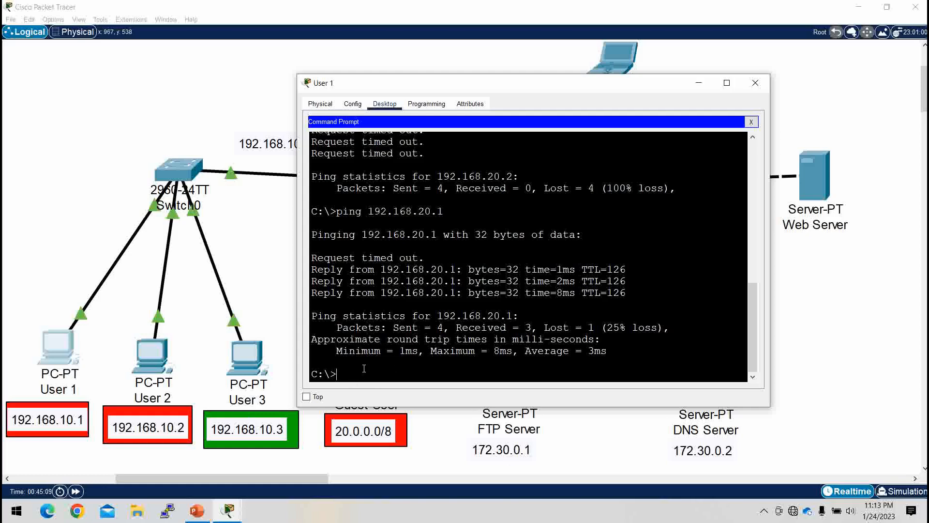
text(ping 172.30.0.2)
key(Return)
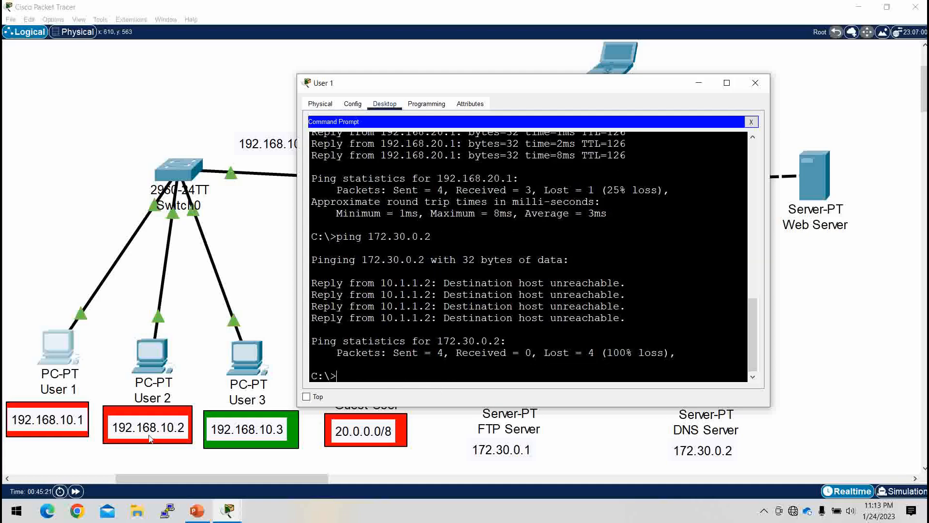
Step: Ping the DNS Server at 172.30.0.2 from User 2's command prompt and widen the window to read the output
click(153, 356)
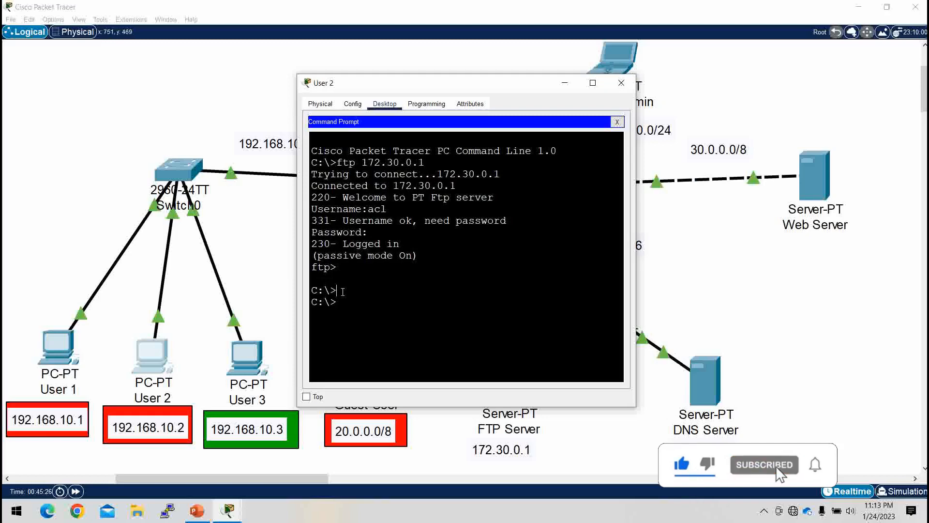
text(ping 1)
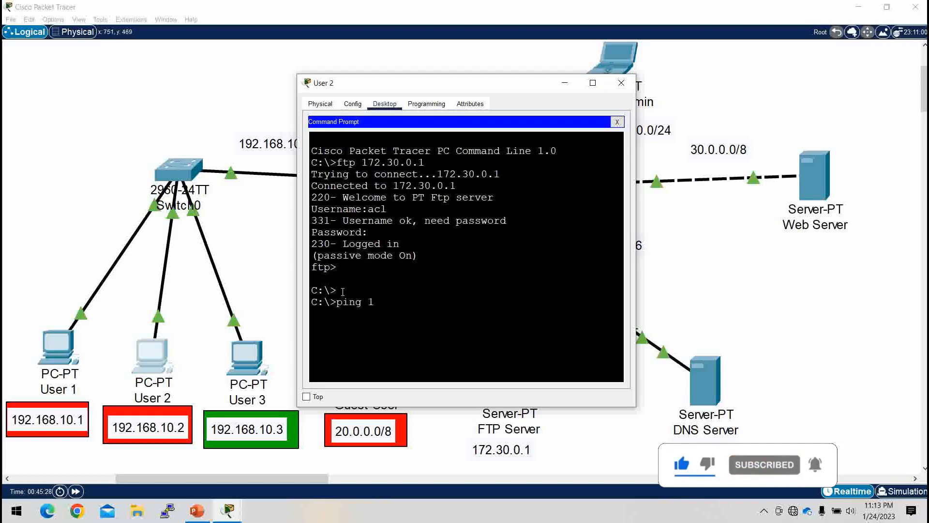
text(72.30)
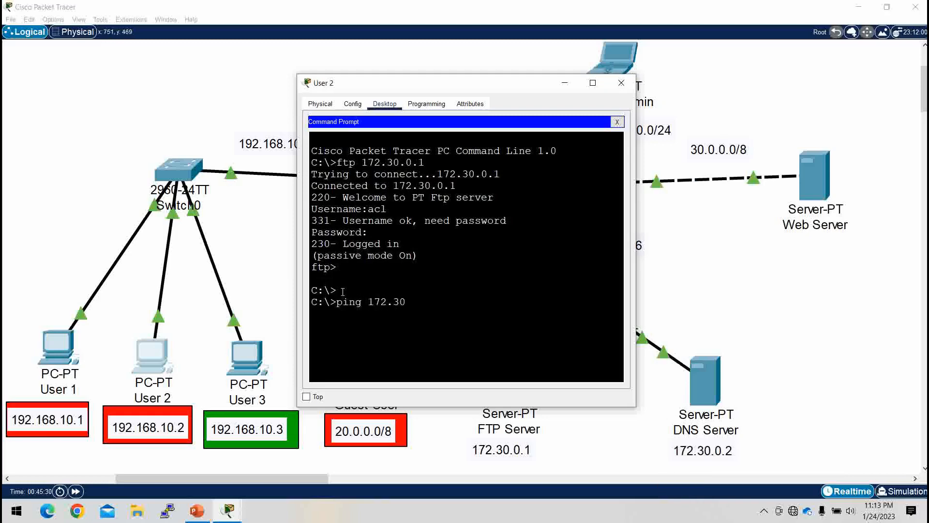
text(.0.)
text(2)
key(Return)
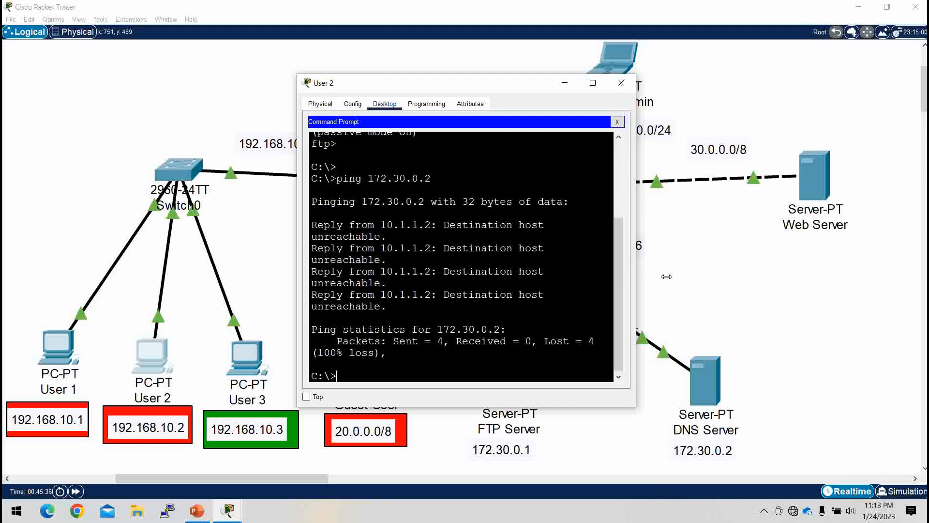
drag(635, 277, 772, 276)
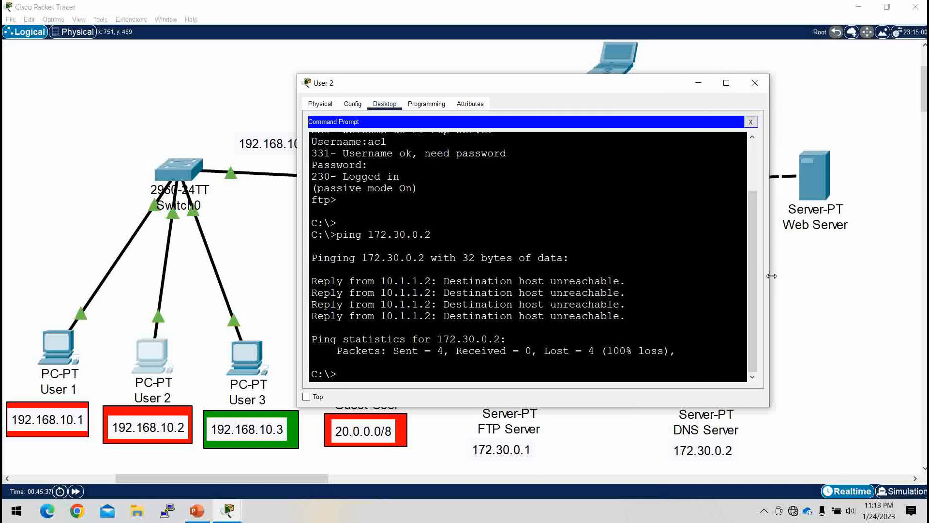
click(699, 83)
Step: Display Router1's access lists again and check the match counters of the entries denying 192.168.10.1 and 192.168.10.2
click(596, 180)
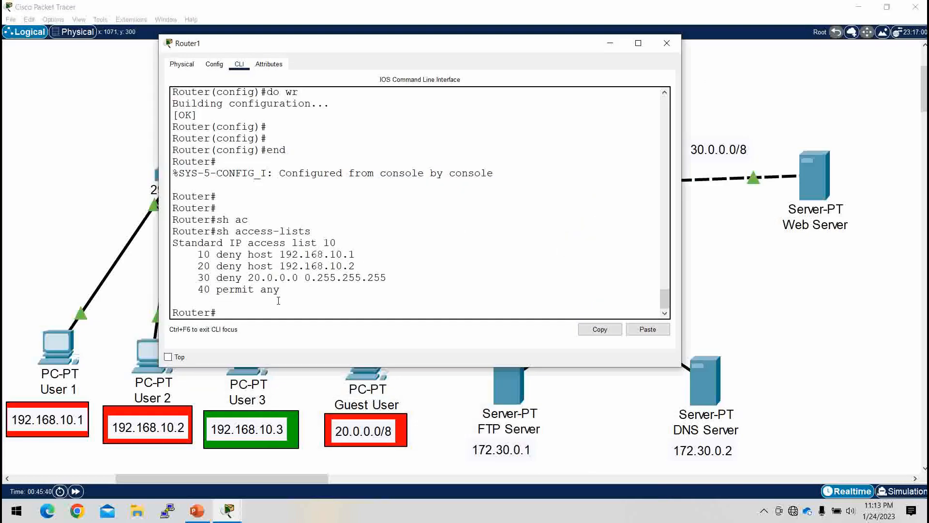
key(Up)
key(Return)
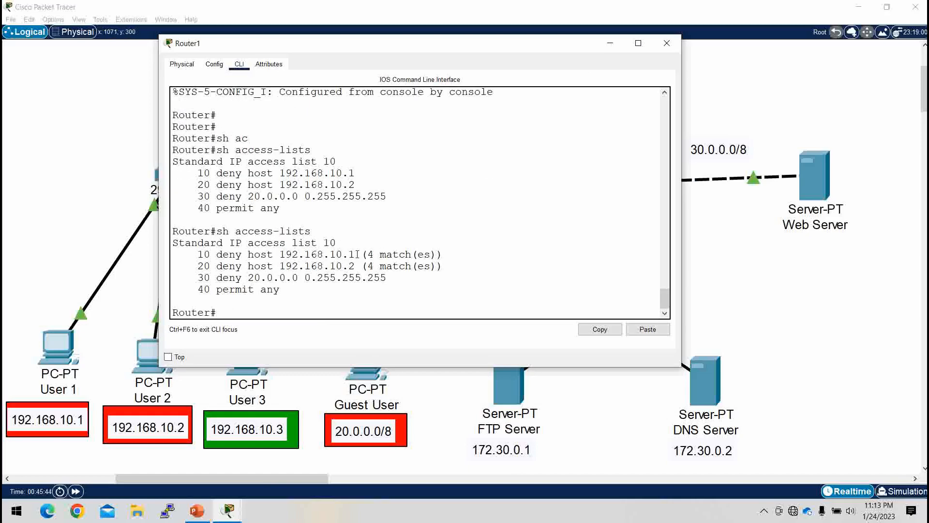
drag(356, 255, 198, 256)
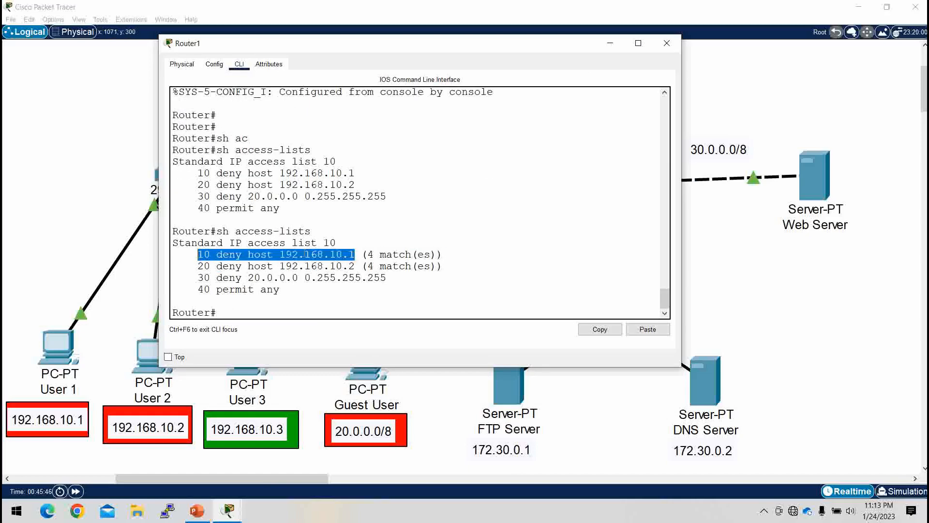
drag(368, 255, 442, 267)
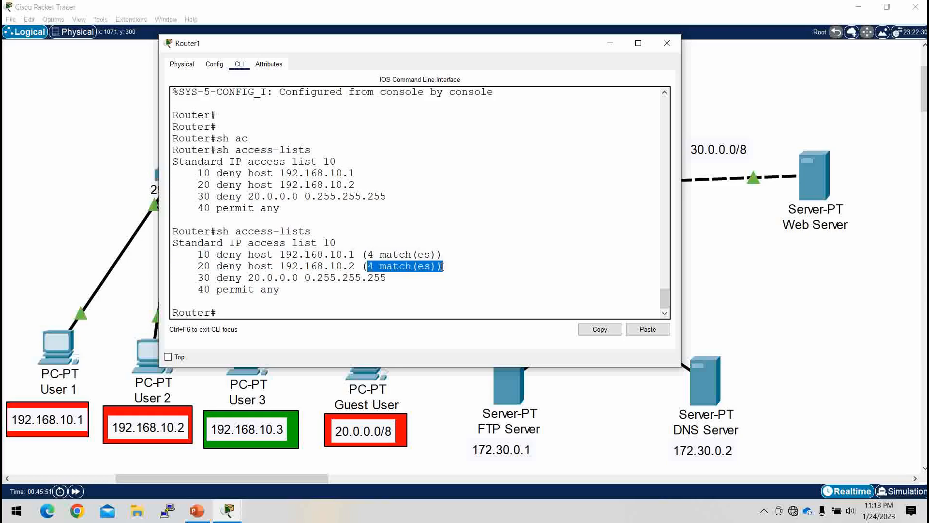
click(398, 290)
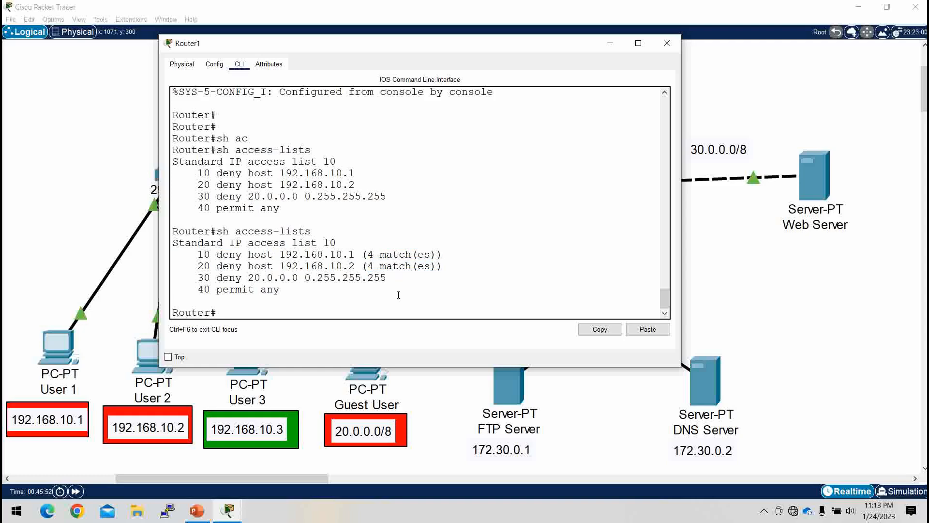
click(608, 43)
Step: Replace Guest User's IP Configuration view with the command prompt and ping the DNS Server at 172.30.0.2
click(371, 365)
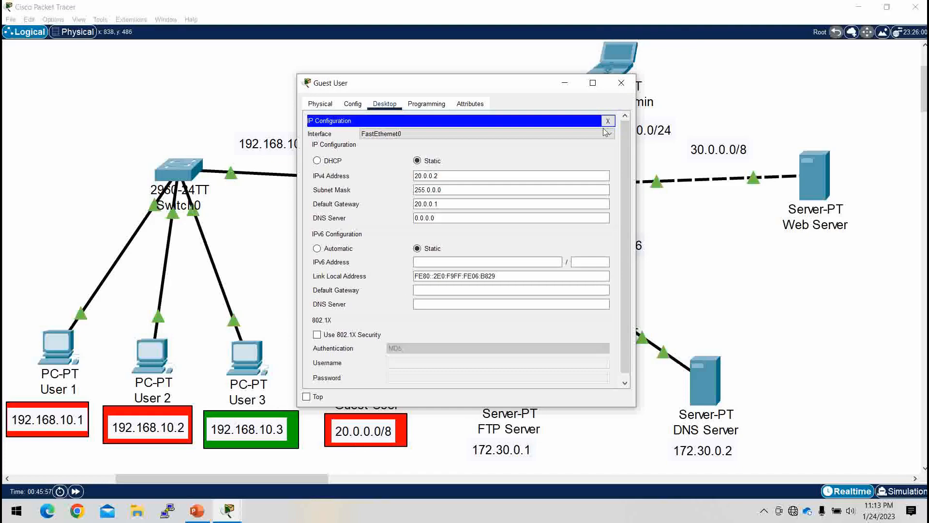
click(609, 121)
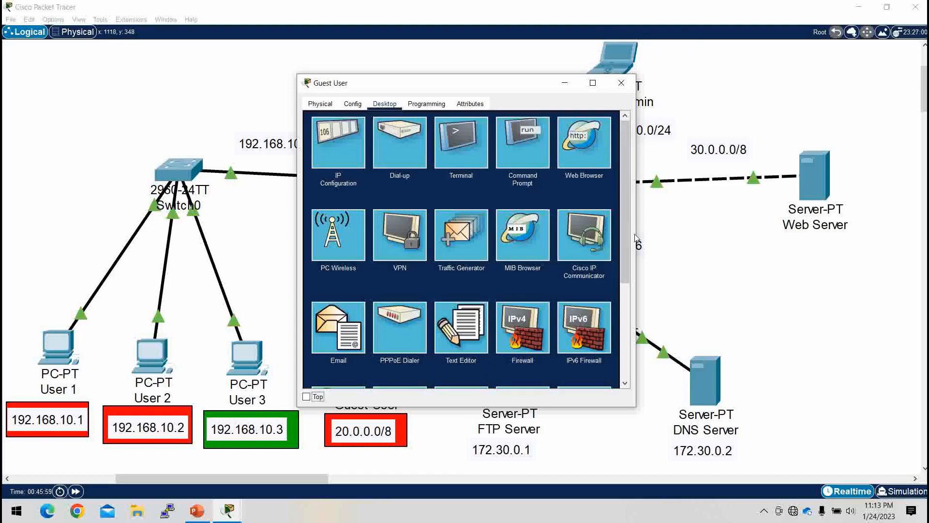
drag(636, 238, 717, 239)
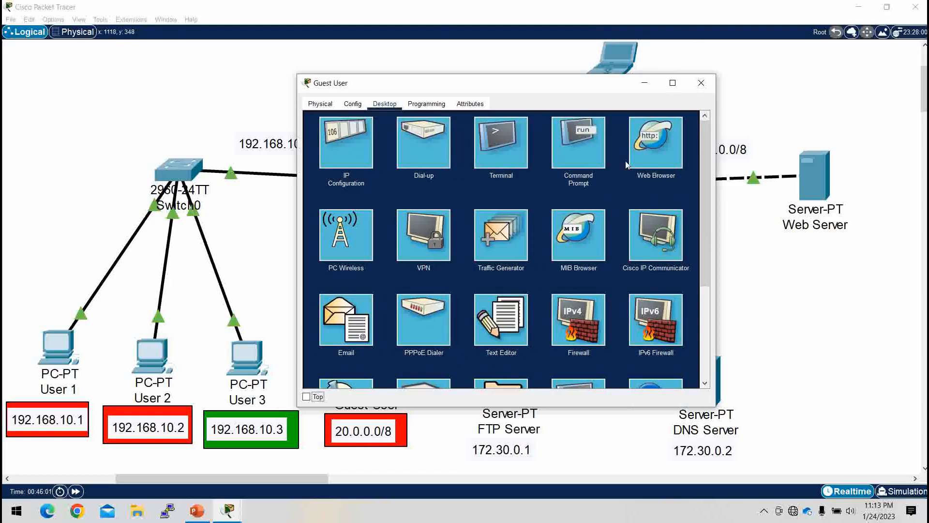
click(600, 151)
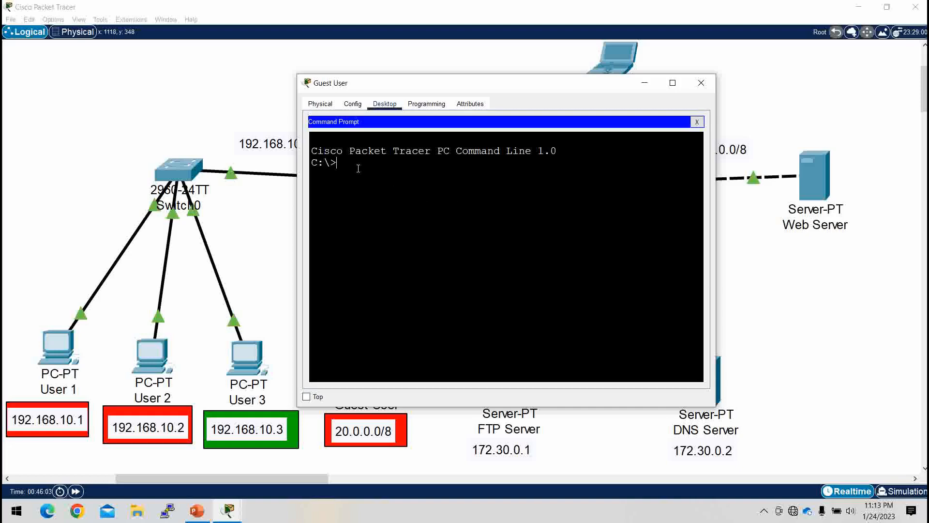
text(ping 172.30.0.2)
key(Return)
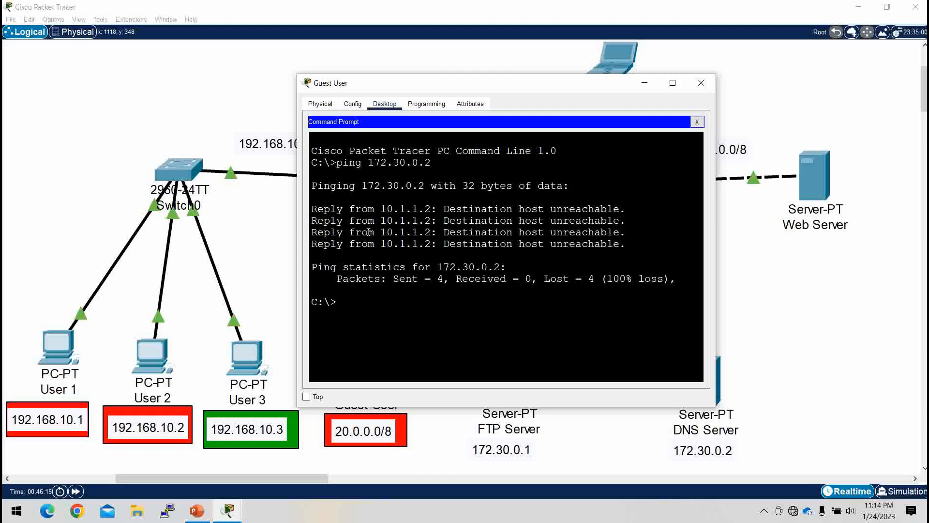
Step: Try to open an FTP connection from Guest User to the FTP Server at 172.30.0.1
text(ftp 172.30.0.1)
key(Return)
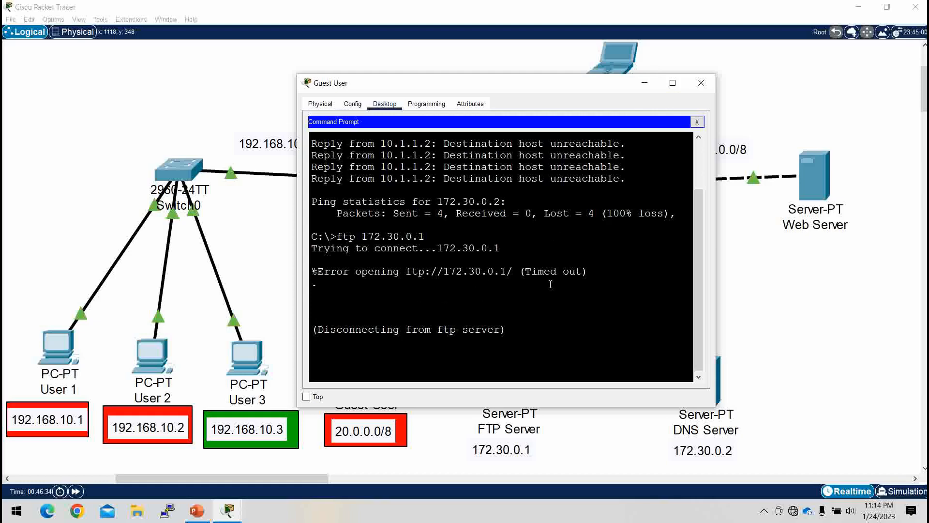
click(639, 87)
Step: Rerun sh access-lists on Router1 and check the match counter of the entry denying network 20.0.0.0
click(616, 183)
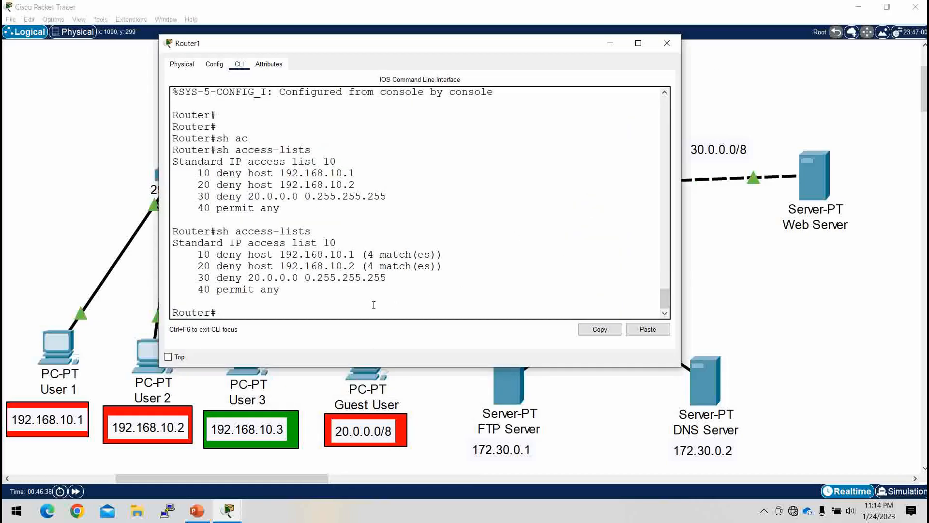
key(Up)
key(Return)
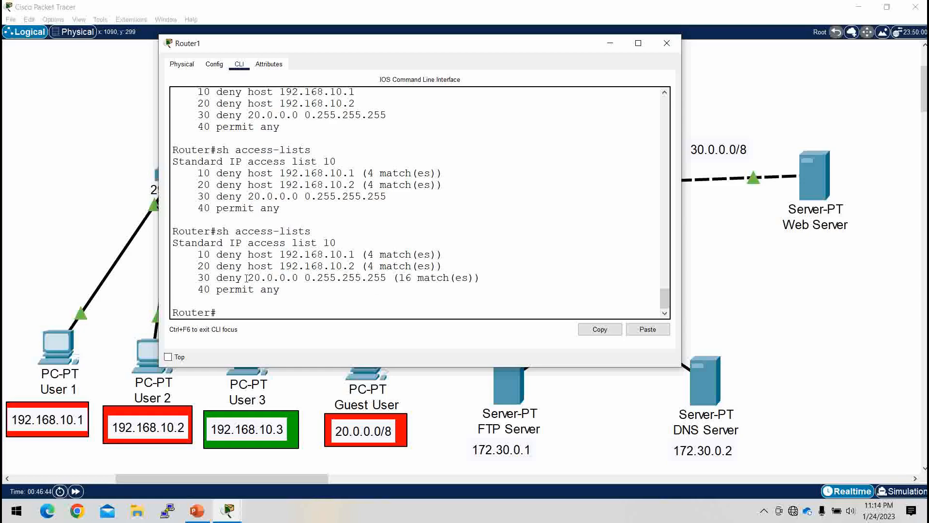
drag(248, 279, 489, 278)
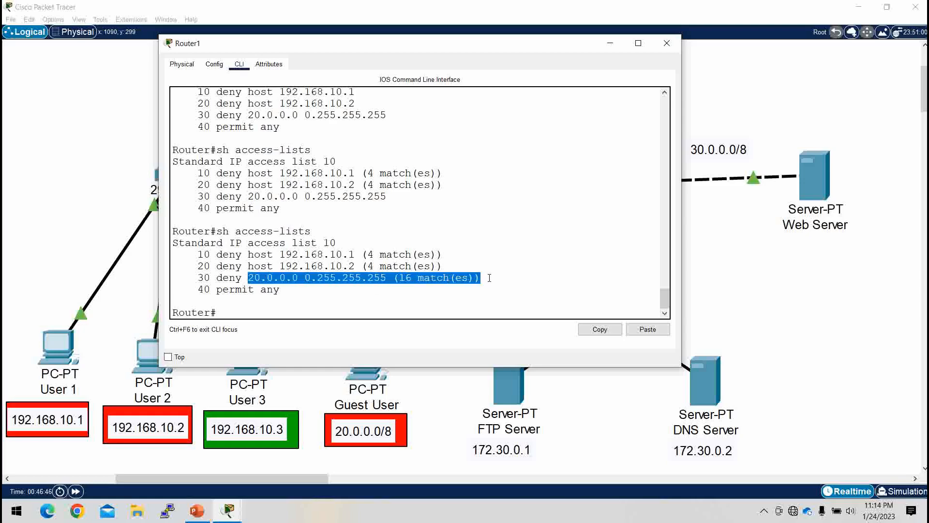
click(489, 278)
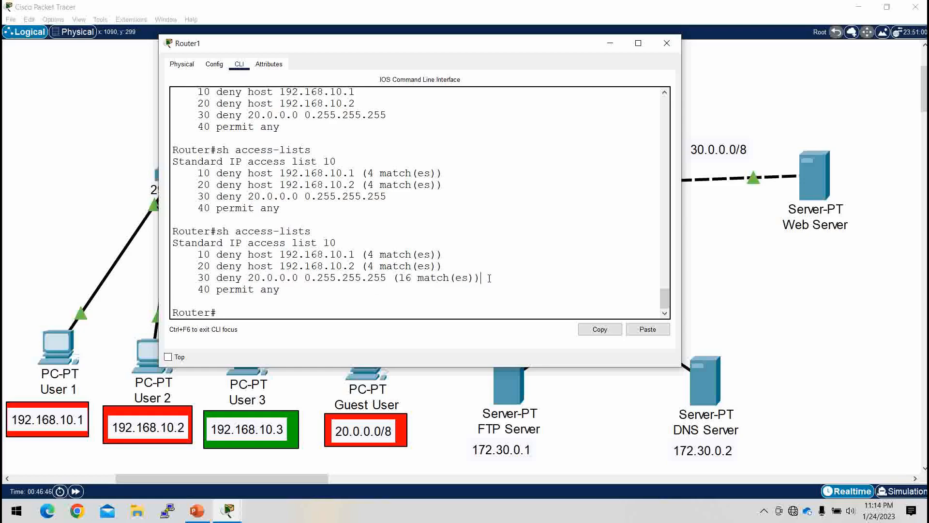
click(605, 49)
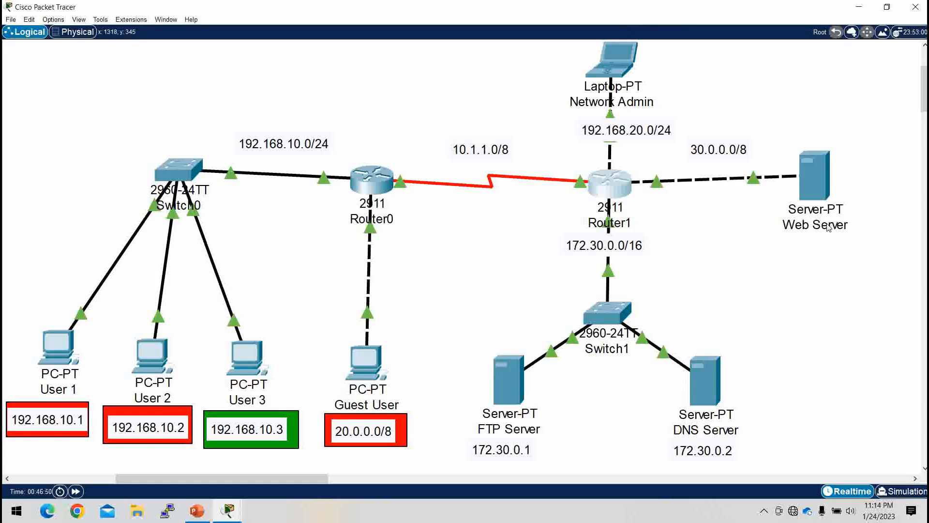
Step: Check the Web Server's address in the topology and ping 30.0.0.2 from Guest User's command prompt
click(366, 357)
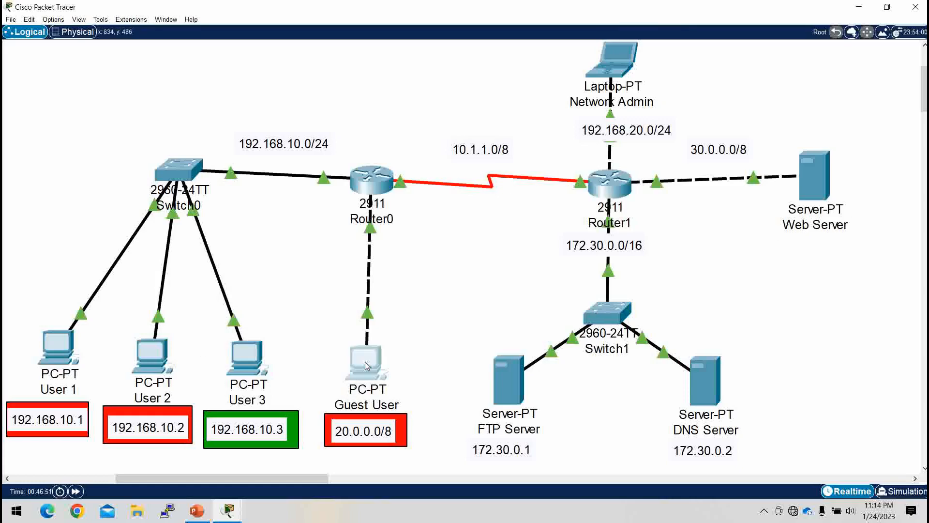
key(Return)
key(Return)
key(Return)
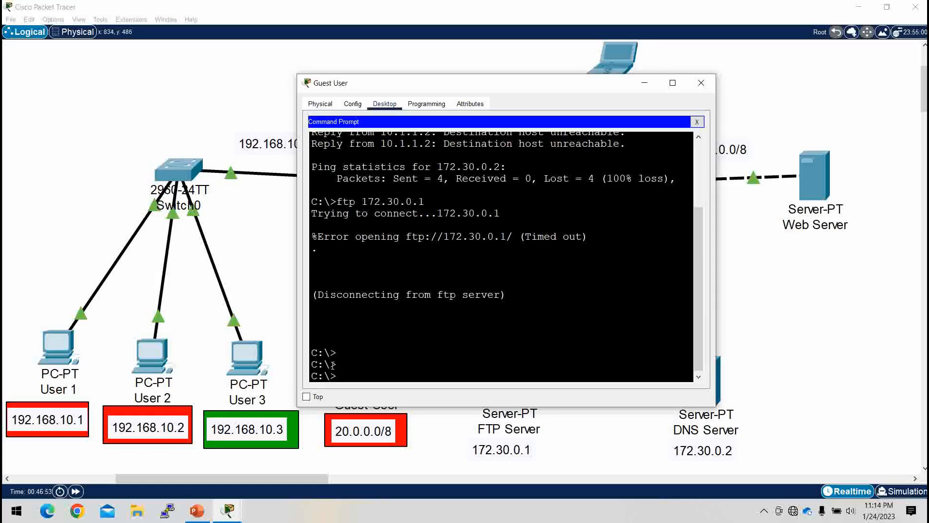
text(ping)
click(701, 83)
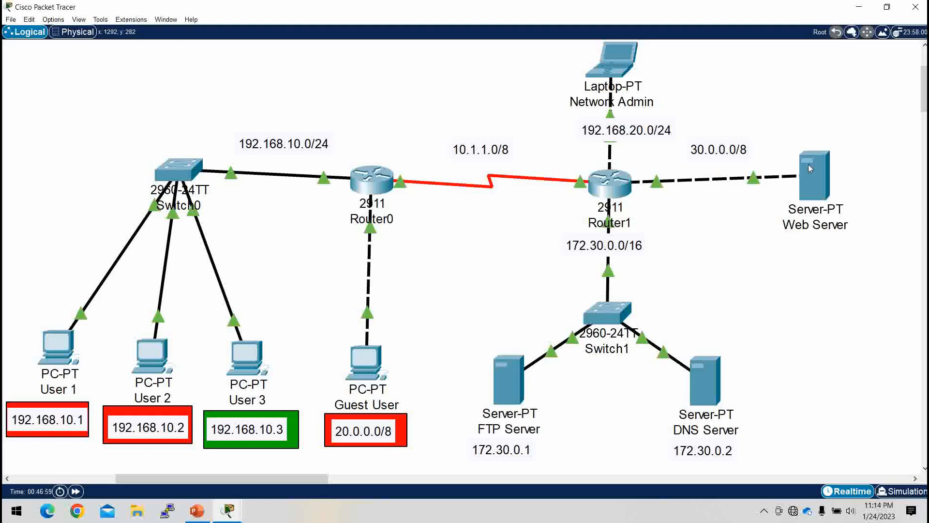
mouse_move(817, 179)
click(364, 372)
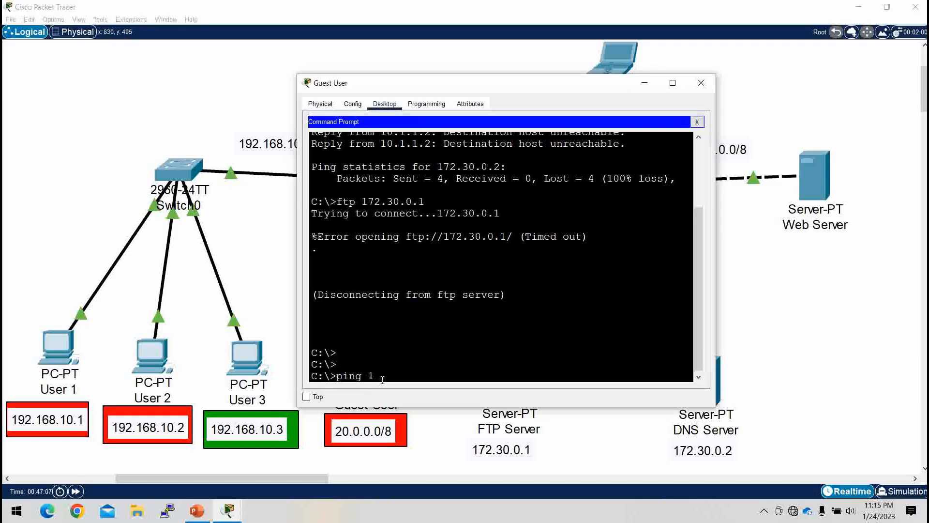
key(BackSpace)
text(30.0.0.2)
key(Return)
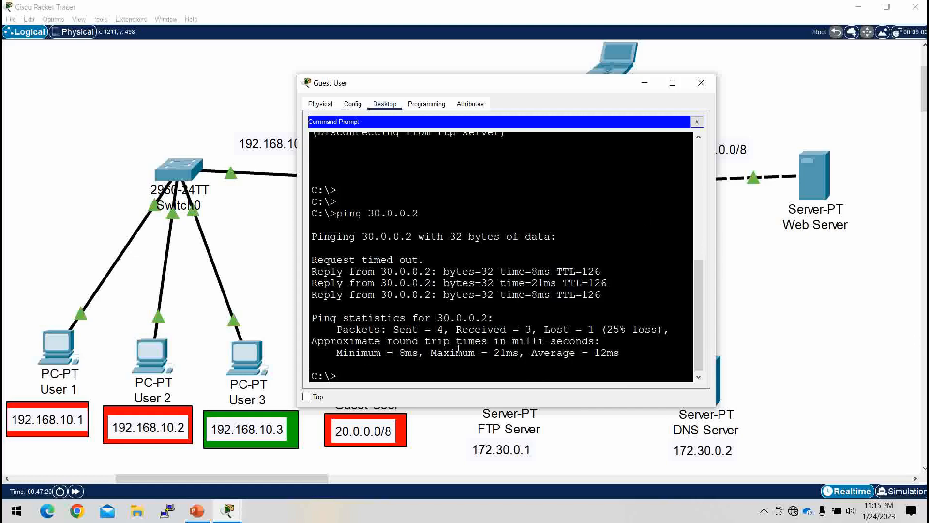
Step: Replace Guest User's command prompt with the web browser and load the Web Server's page at 30.0.0.2
click(697, 121)
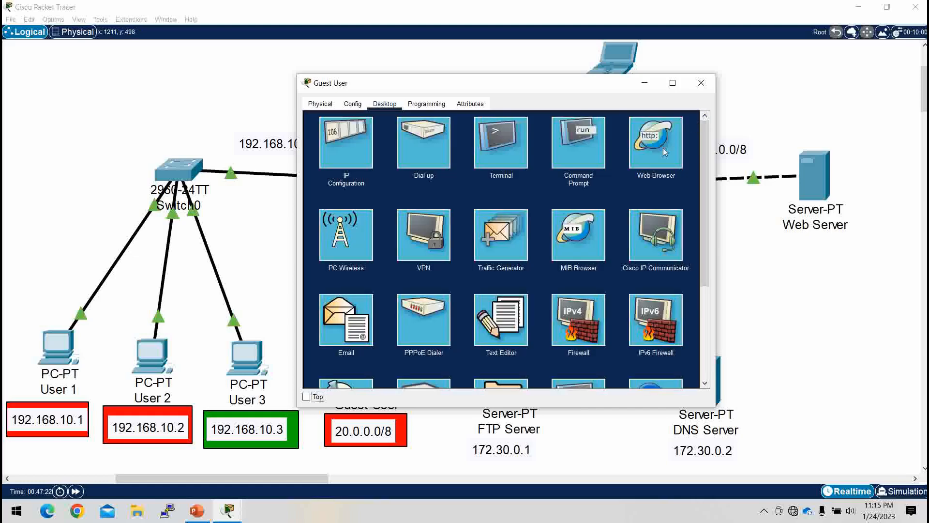
click(657, 149)
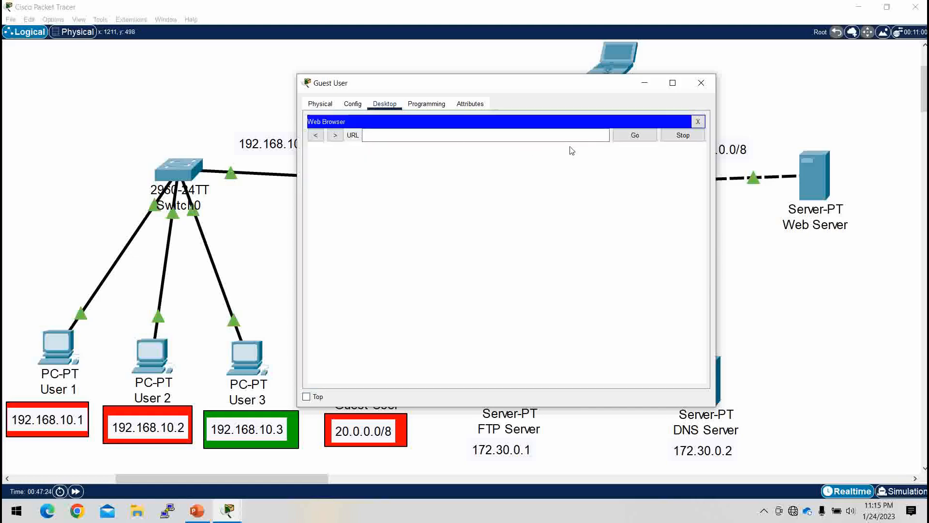
text(30)
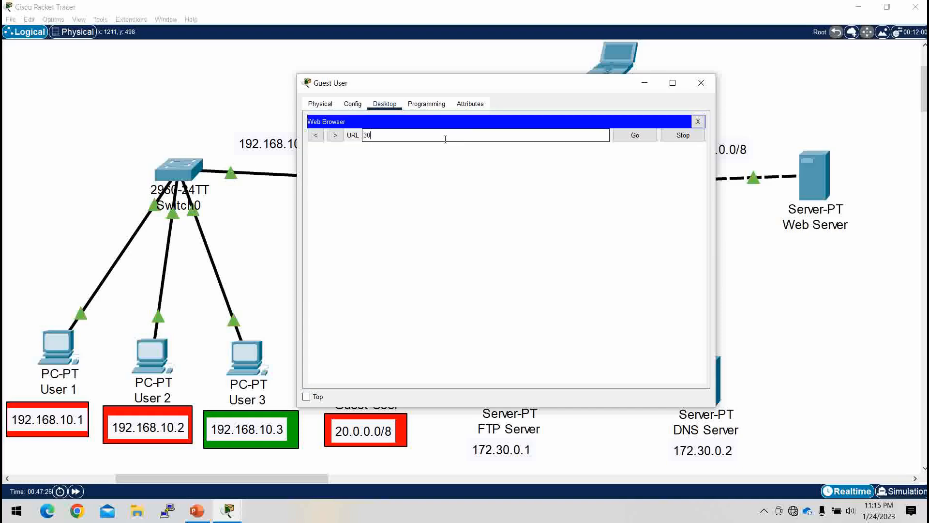
text(.0.0.2)
key(Return)
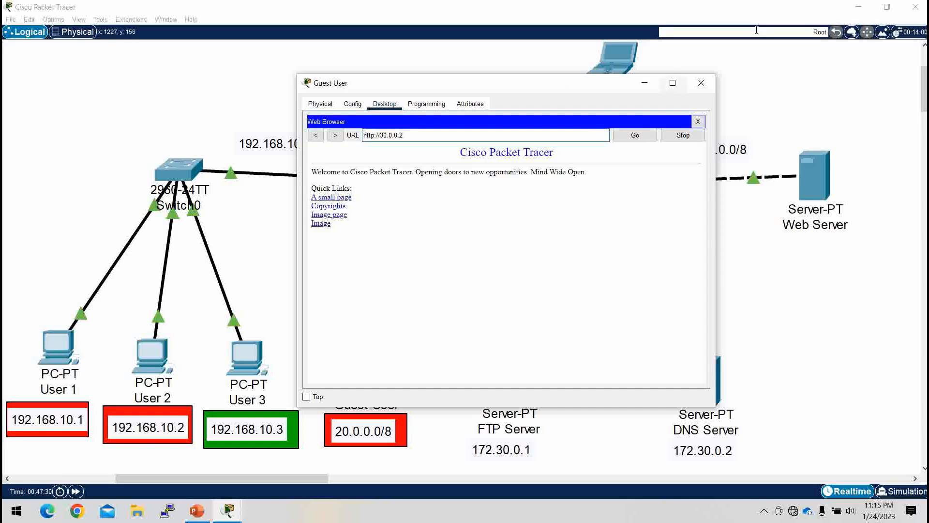
click(646, 86)
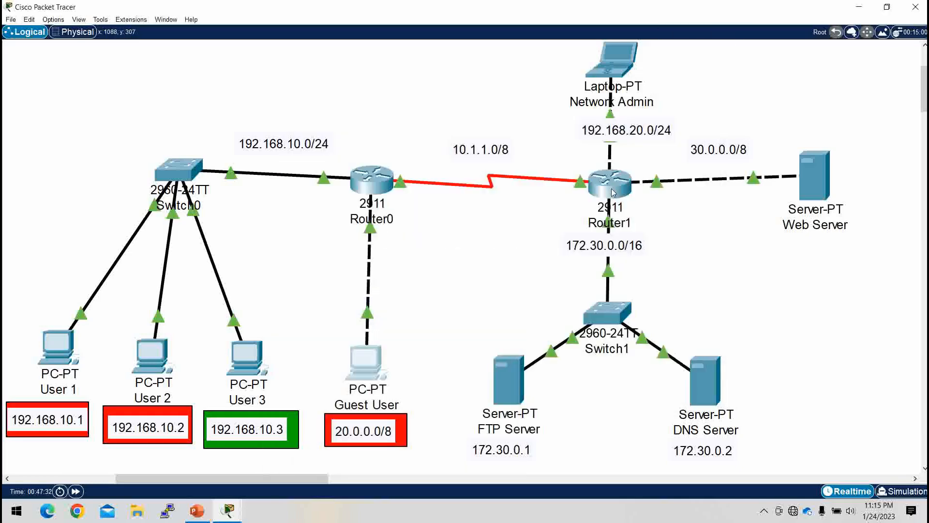
Step: Run sh access-lists twice more on Router1 and check whether the permit any entry has a match counter
click(610, 184)
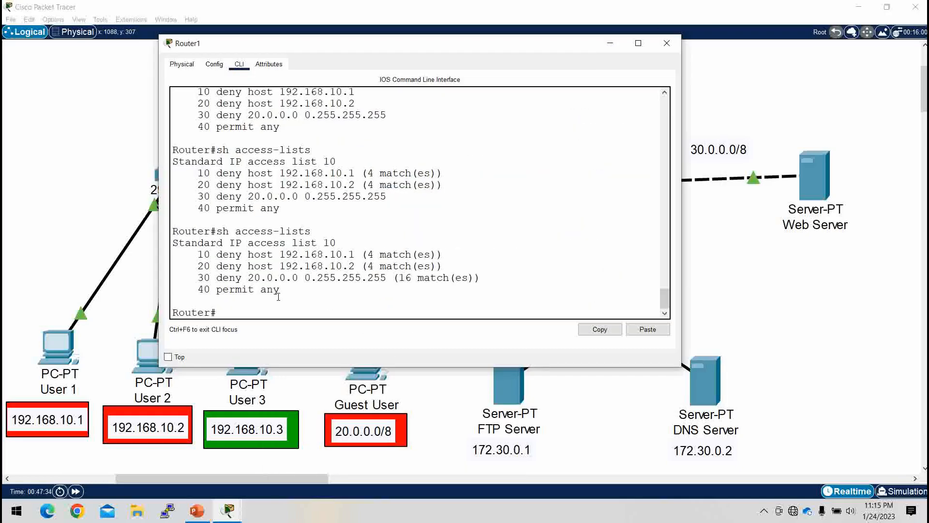
drag(284, 291, 193, 290)
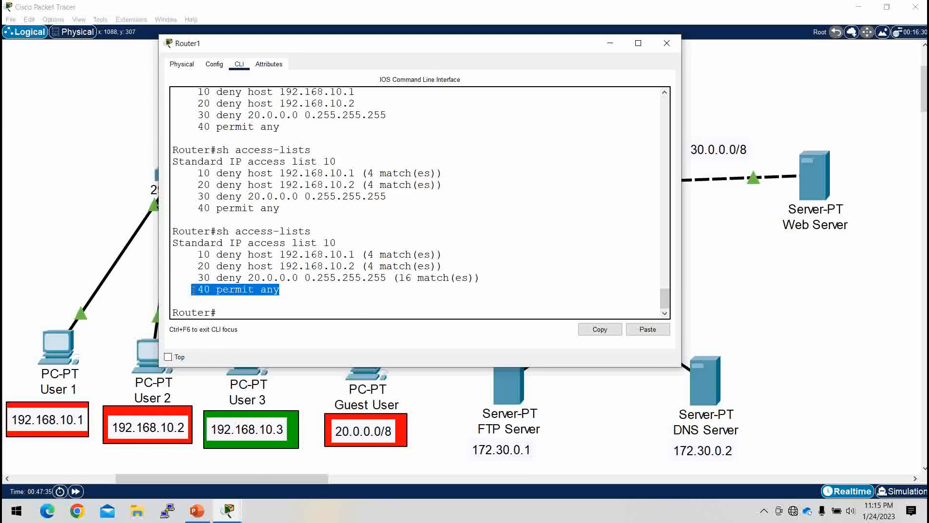
click(233, 316)
key(Up)
key(Return)
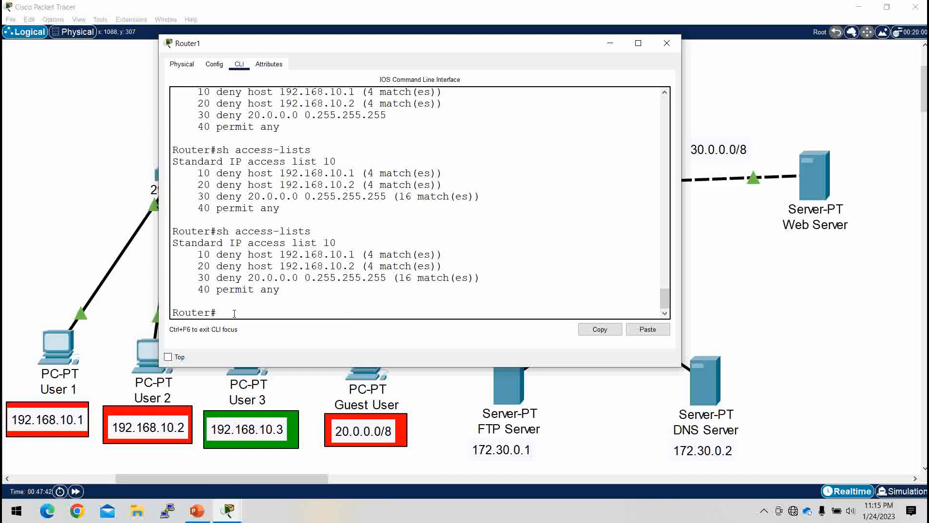
key(Up)
key(Return)
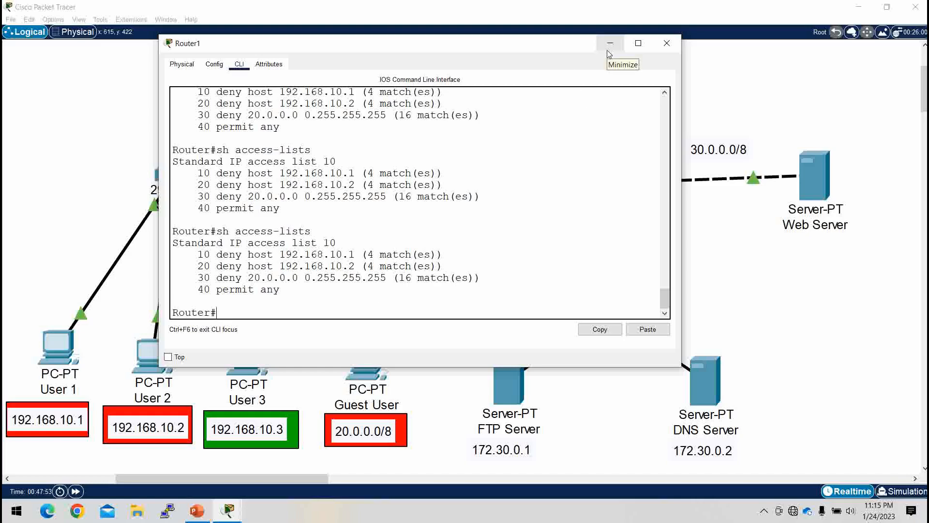
click(307, 396)
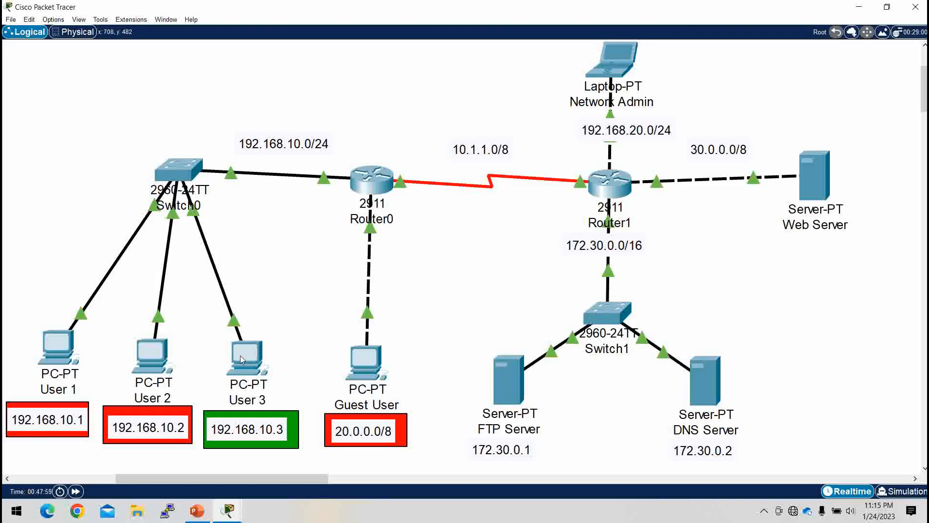
Step: Open the command prompt of User 3 and widen its window
mouse_move(239, 357)
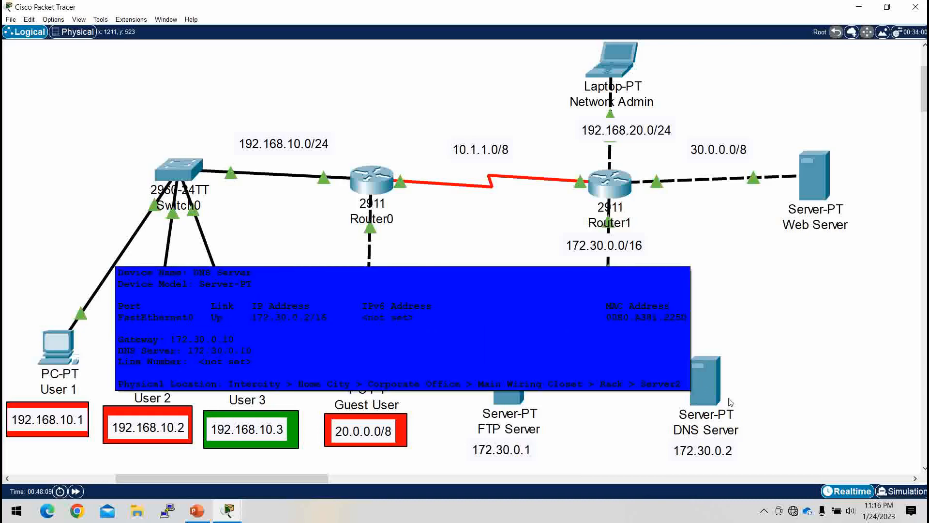
click(252, 353)
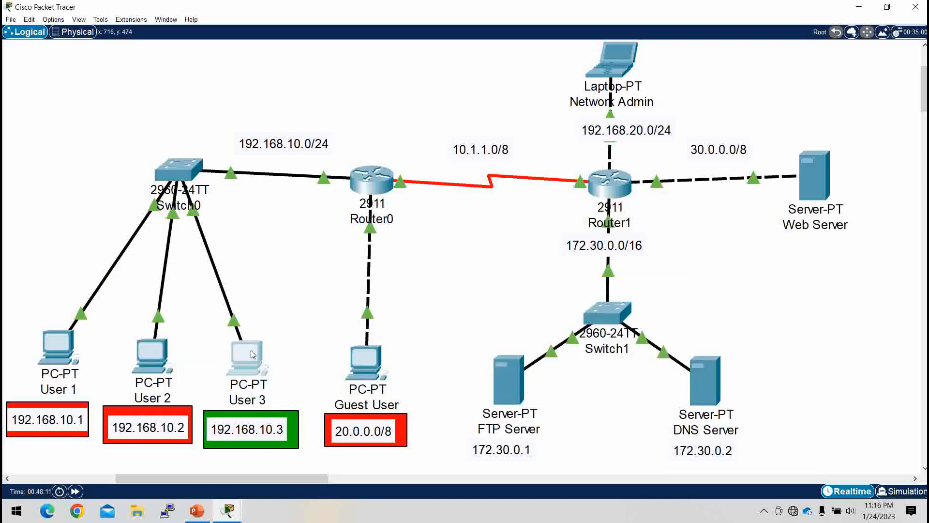
click(525, 134)
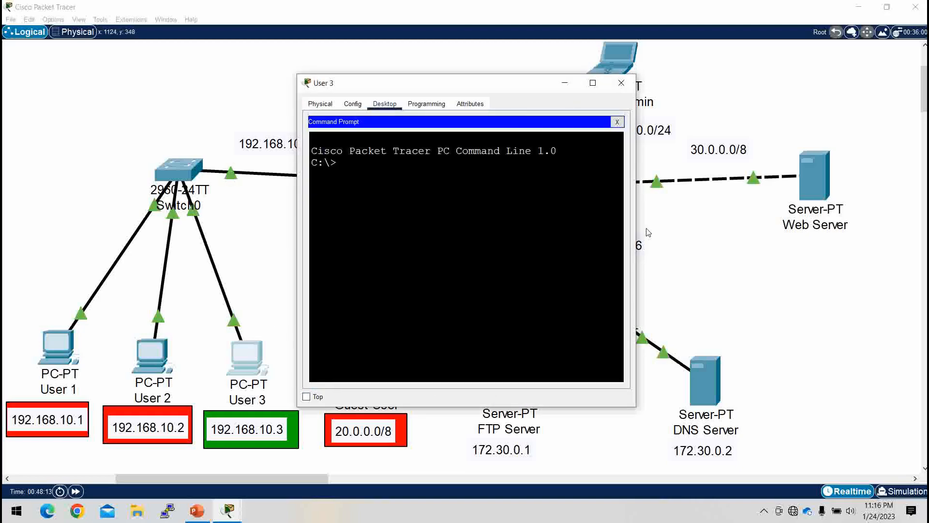
drag(635, 225, 647, 225)
drag(788, 220, 844, 222)
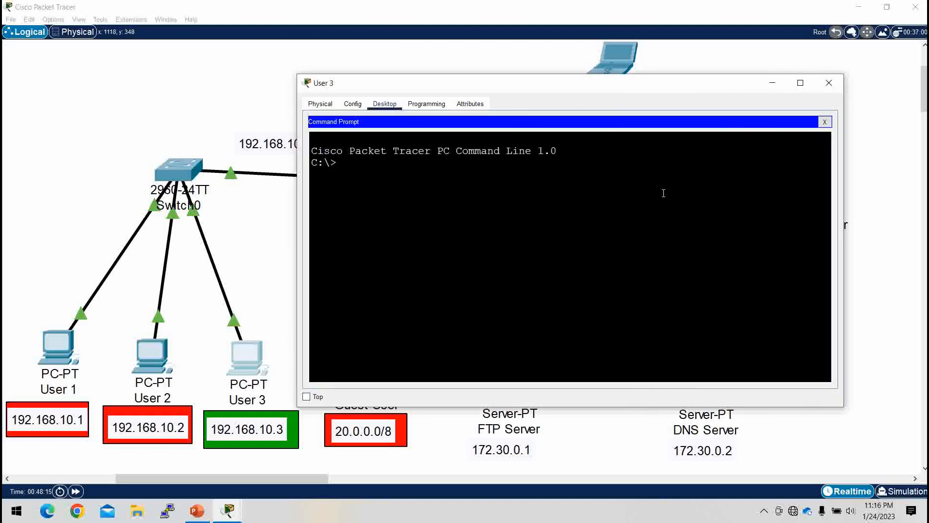
Step: Ping the DNS Server at 172.30.0.2 from User 3 and minimize the User 3 window
text(ping 172.30.0.2)
key(Return)
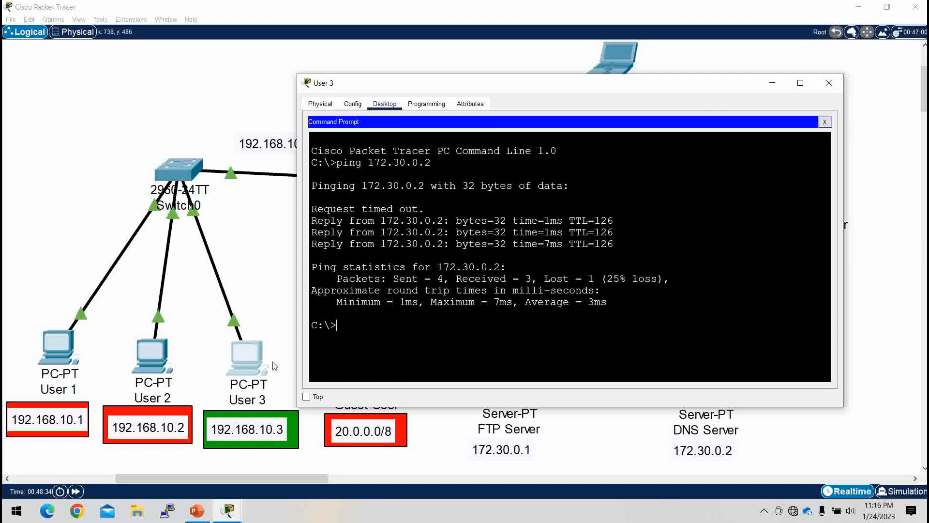
click(773, 84)
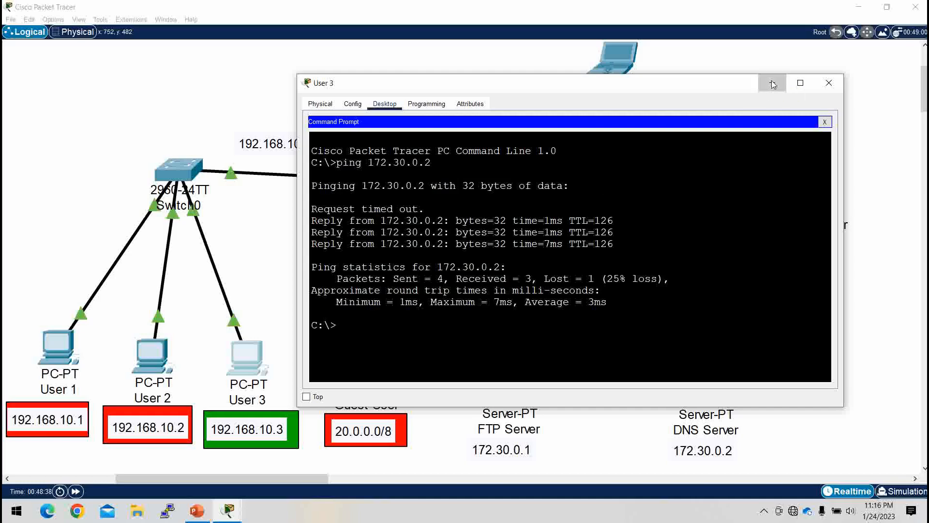
Step: Rerun sh access-lists on Router1 and check the permit any entry's match counter following User 3's ping
click(618, 193)
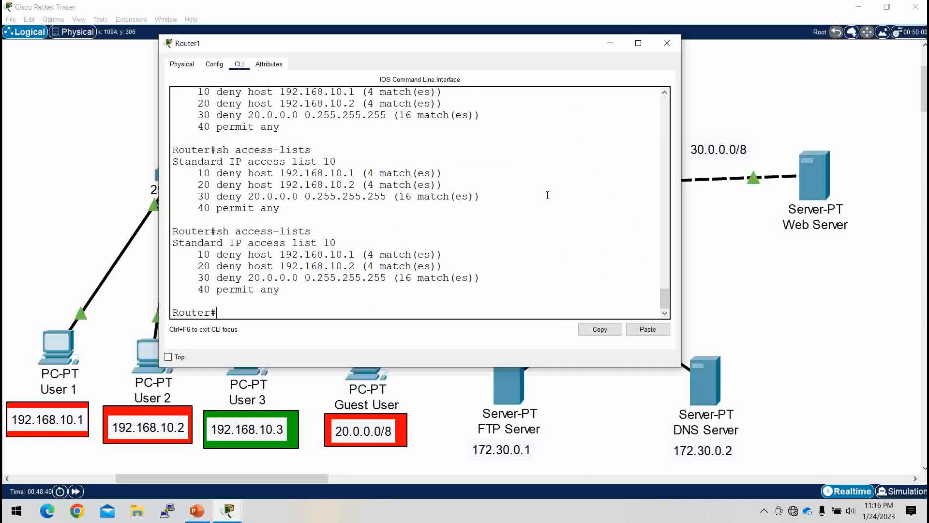
key(Up)
key(Return)
drag(290, 291, 374, 294)
click(373, 295)
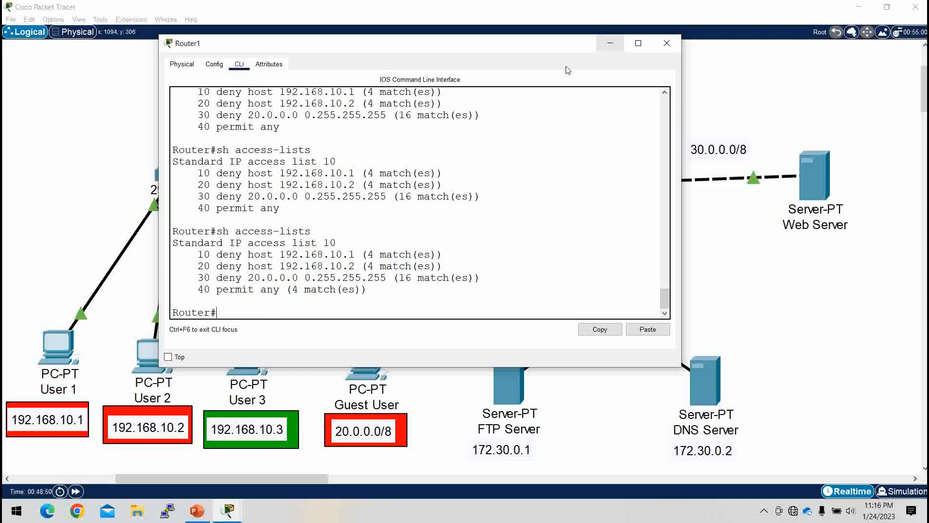
click(609, 46)
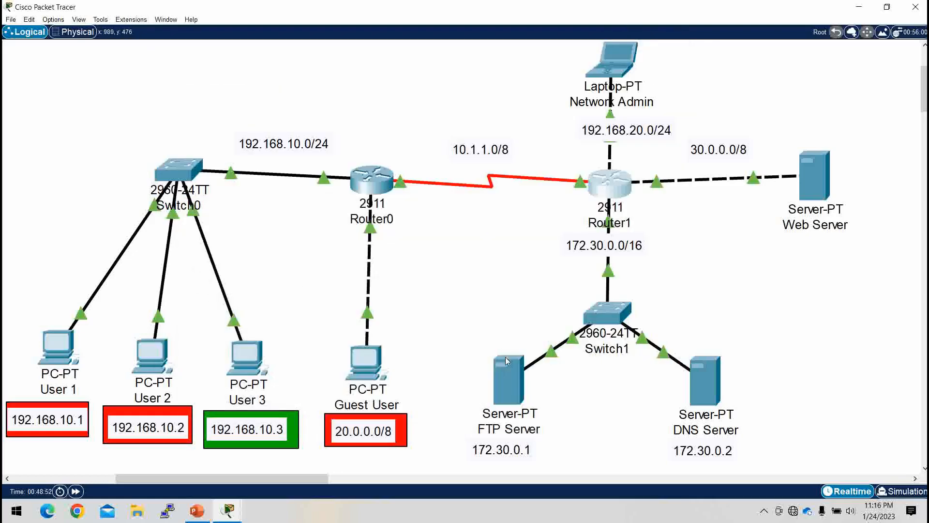
Step: Load the Web Server's page at 30.0.0.2 in the Network Admin laptop's web browser
click(615, 48)
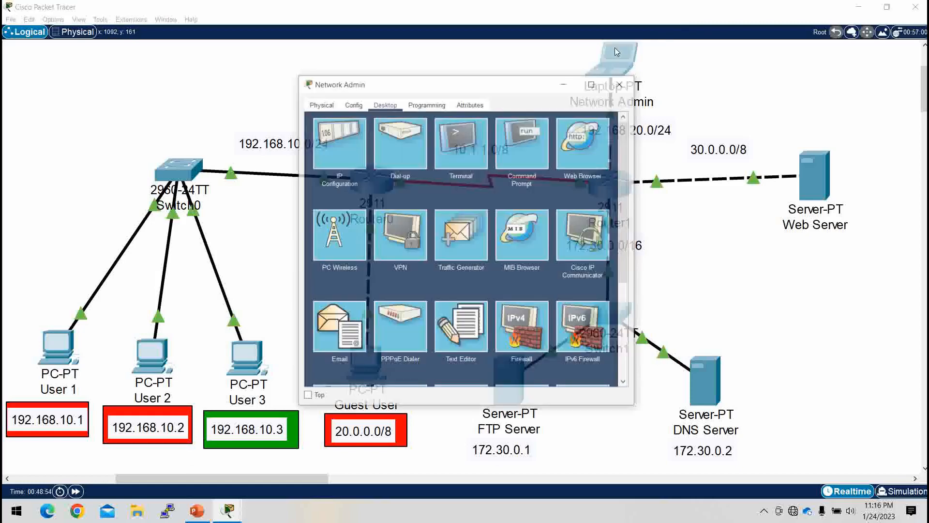
click(584, 149)
click(443, 135)
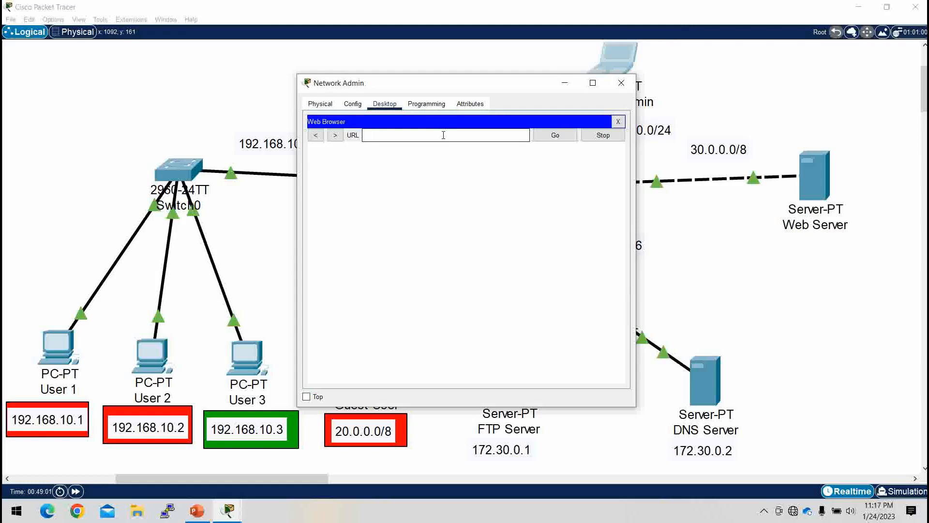
text(30.0.0.2)
key(Return)
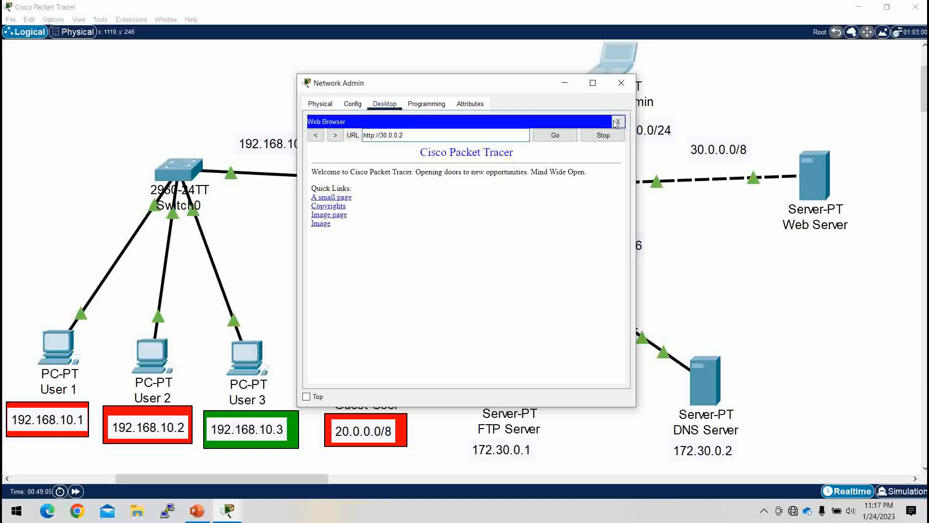
Step: Replace Network Admin's browser with the command prompt and log in to the FTP Server at 172.30.0.1 with username acl and the account password
click(618, 121)
click(536, 135)
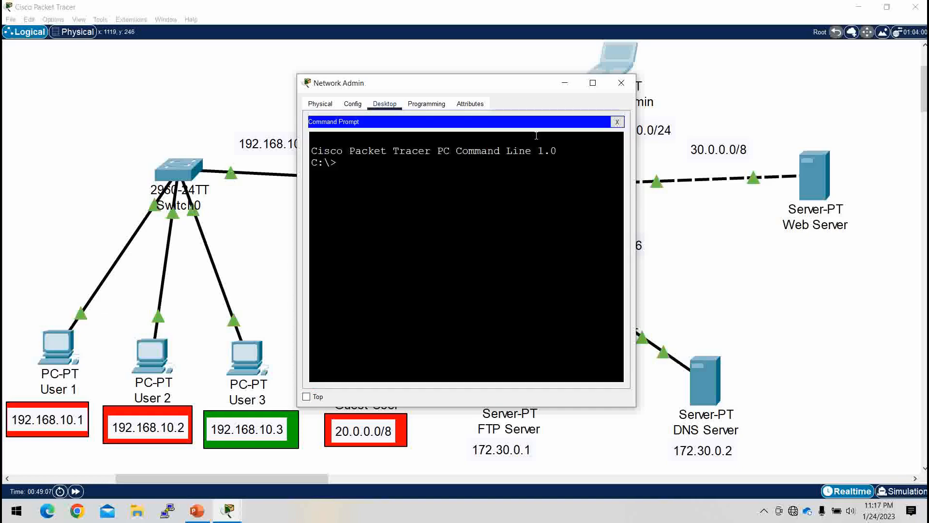
text(ftp )
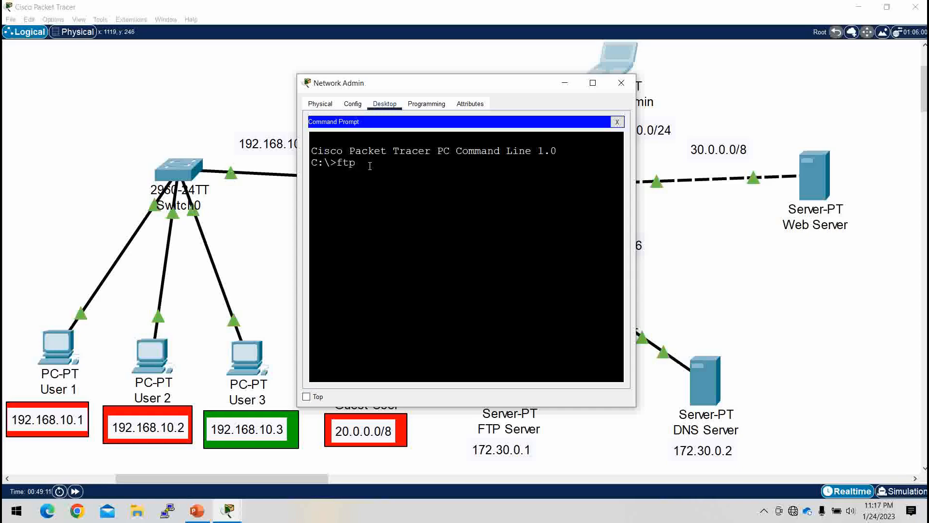
text(172.30.0.1)
key(Return)
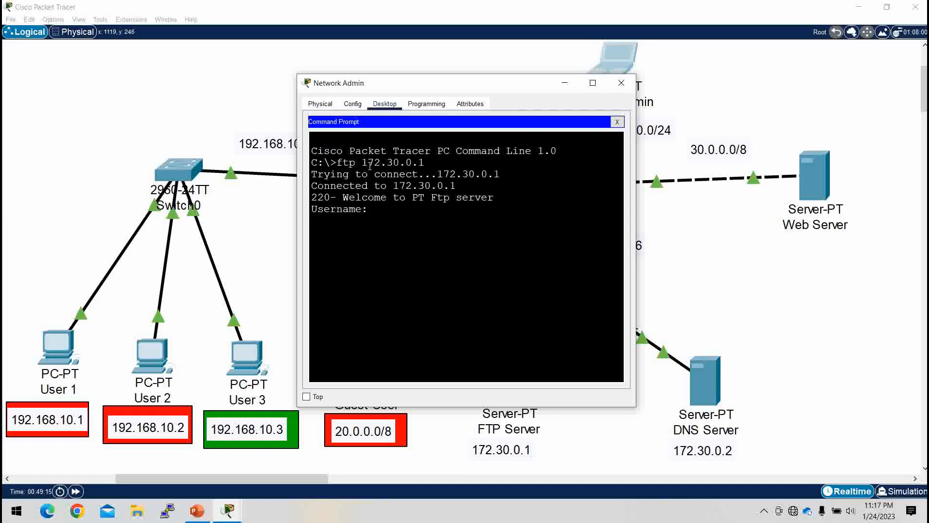
text(acl)
key(Return)
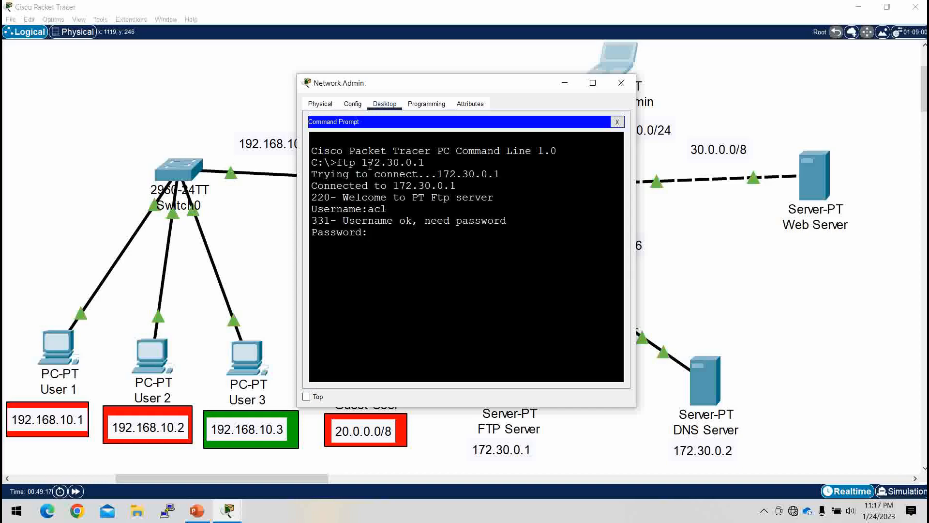
key(Return)
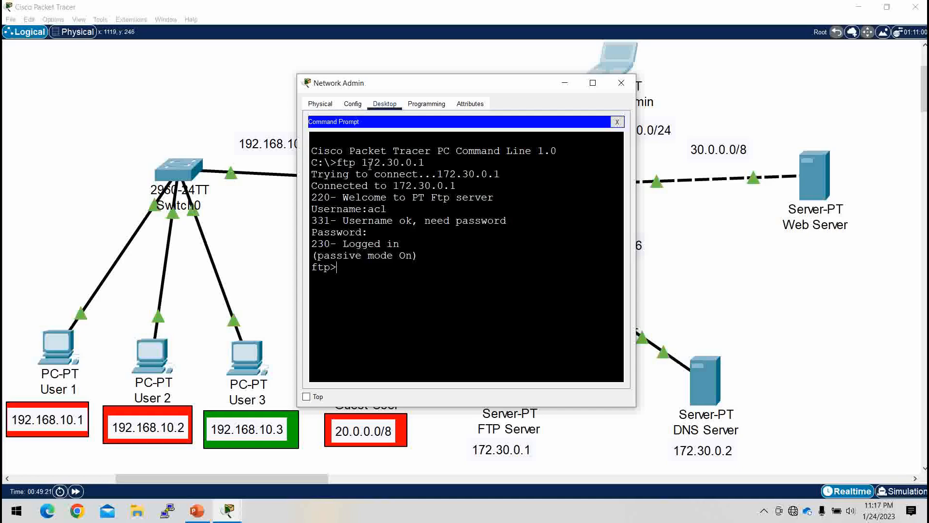
Step: List the FTP Server's directory with dir in a widened window, and exit the FTP session
text(dir)
key(Return)
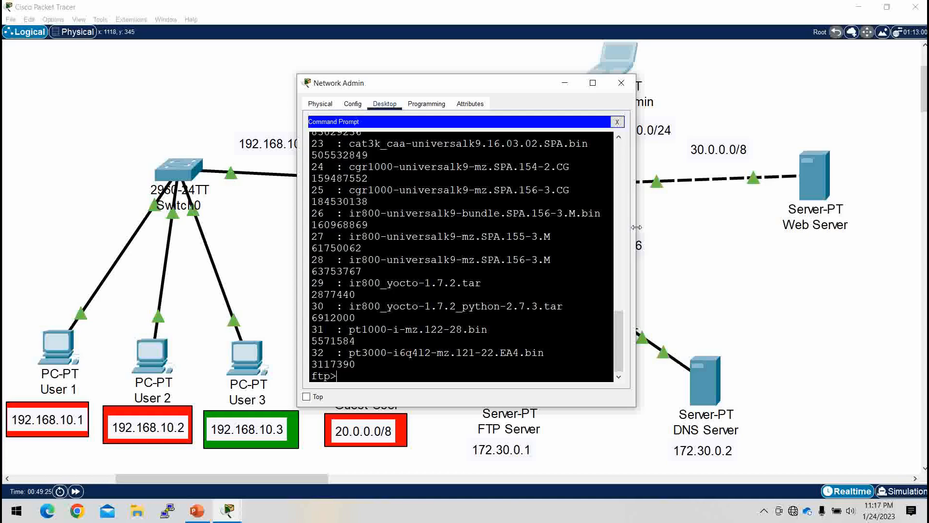
drag(635, 228, 767, 253)
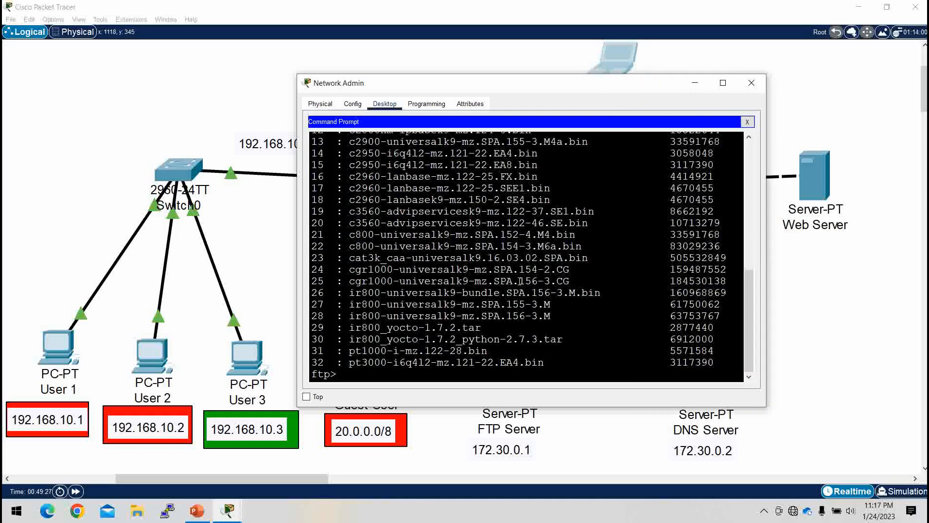
key(ctrl+c)
key(Return)
key(Return)
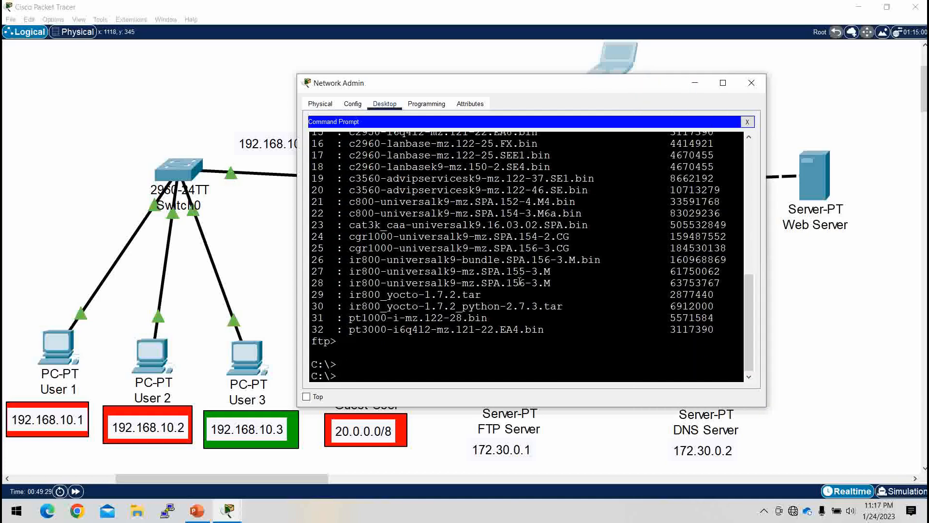
click(696, 86)
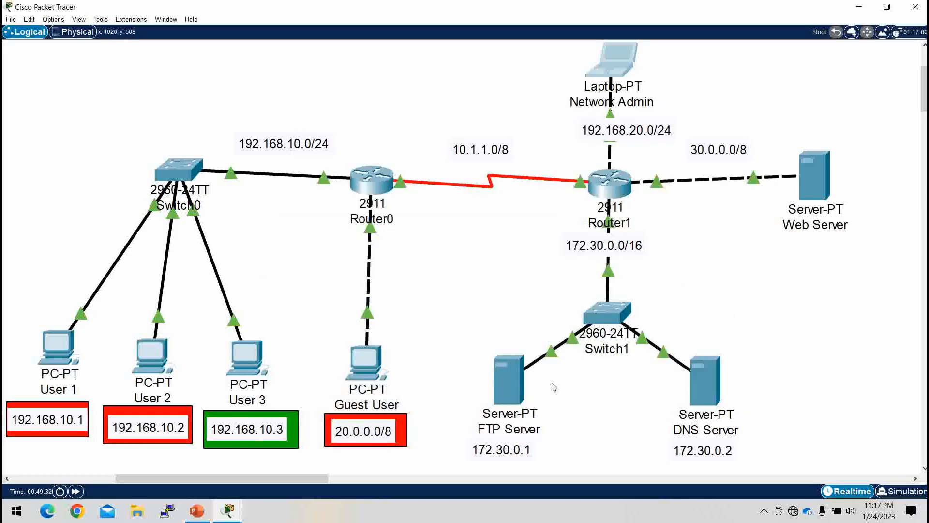
Step: Reopen Network Admin's command prompt and ping the DNS Server at 172.30.0.2
click(599, 56)
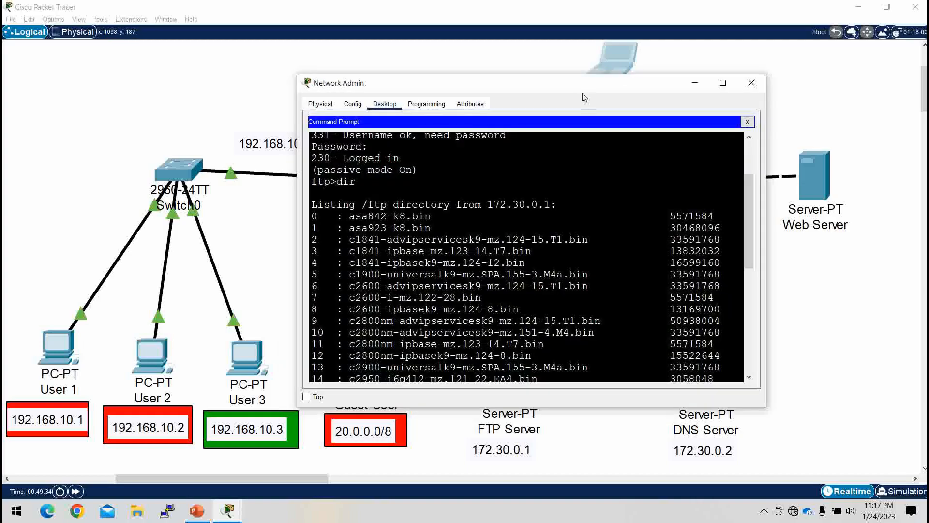
click(747, 122)
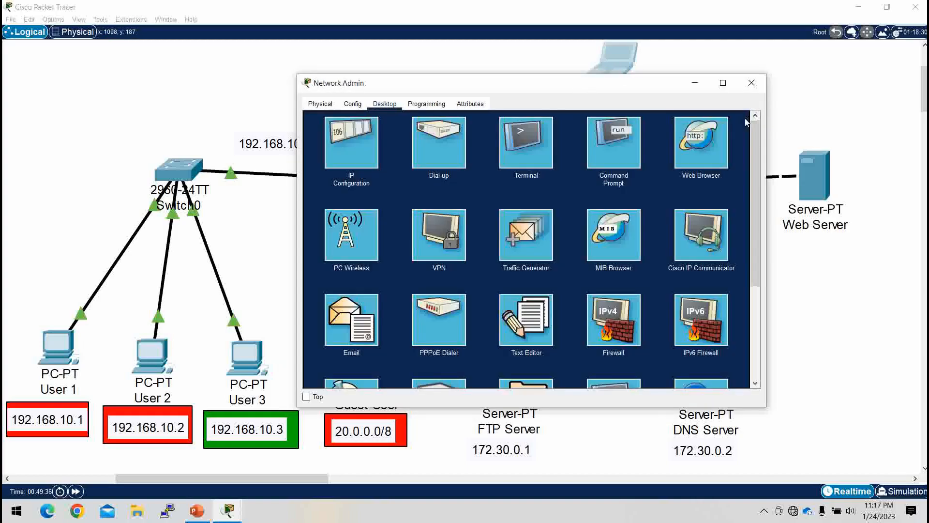
click(618, 137)
scroll(489, 267, down, 9)
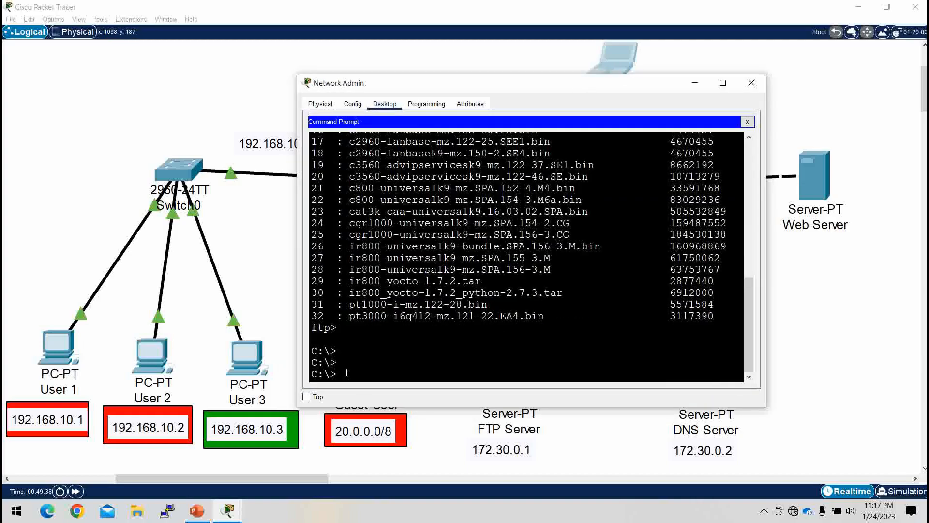
text(ping 172.30.0.2)
key(Return)
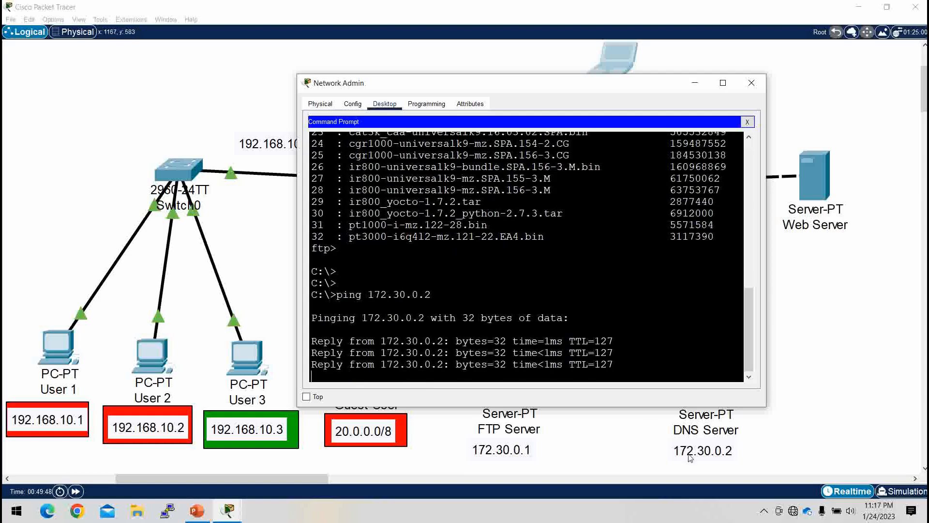
click(694, 84)
click(609, 74)
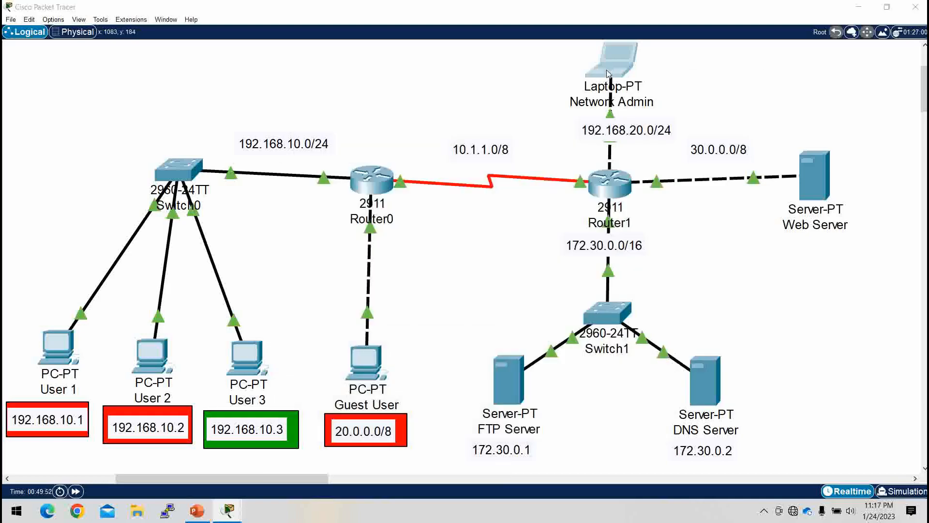
scroll(481, 332, down, 8)
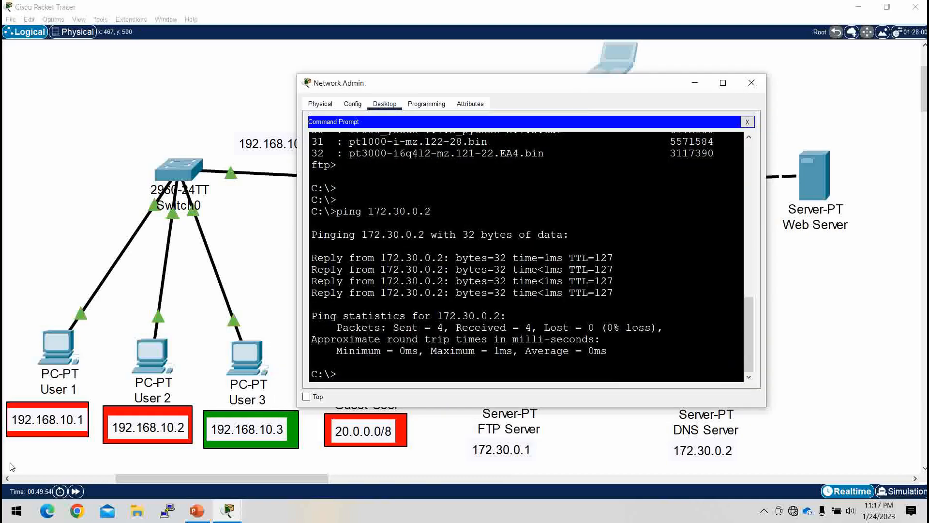
Step: Ping the Network Admin laptop at 192.168.20.1 from User 1's command prompt, and minimize User 1's window
click(58, 344)
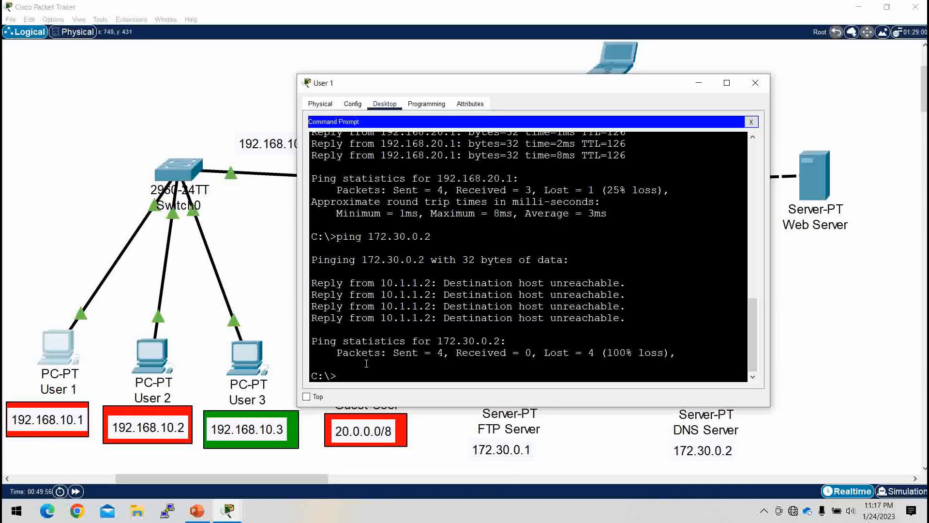
text(ping 192.168.20.1)
key(Return)
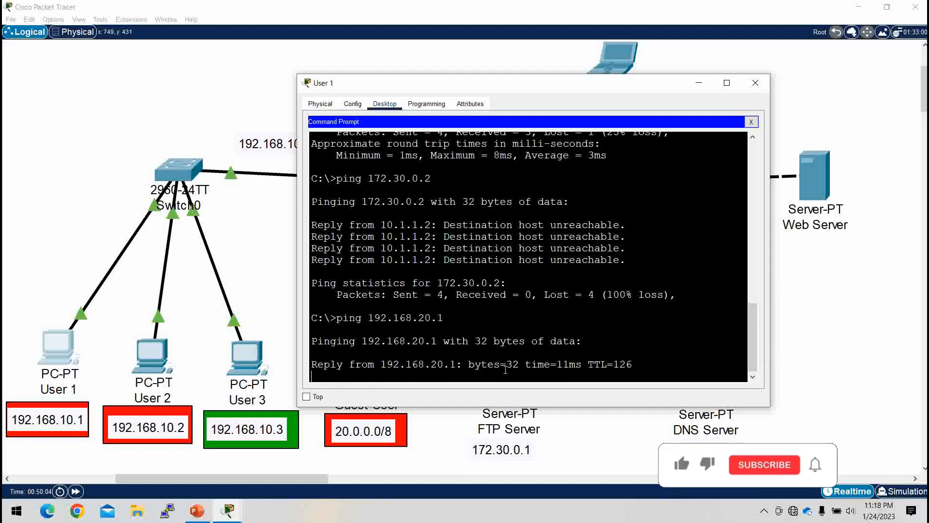
click(699, 83)
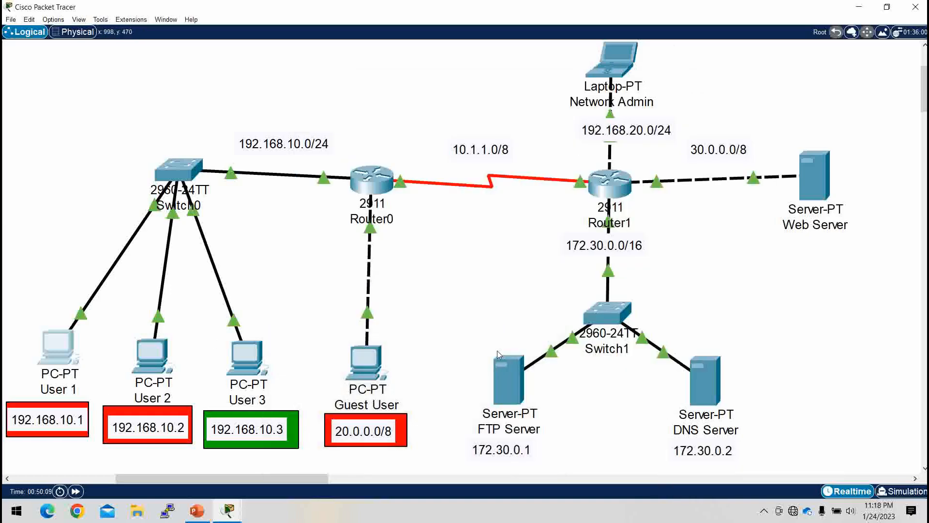
mouse_move(528, 398)
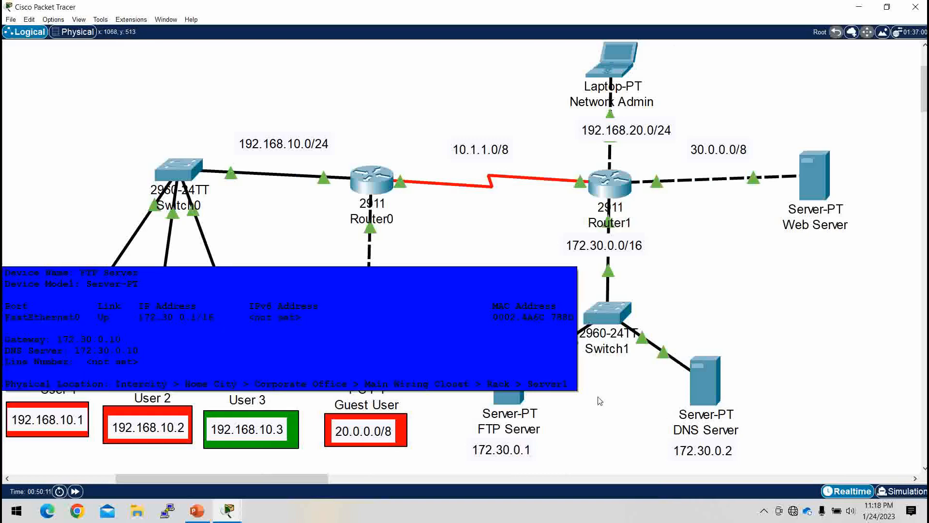